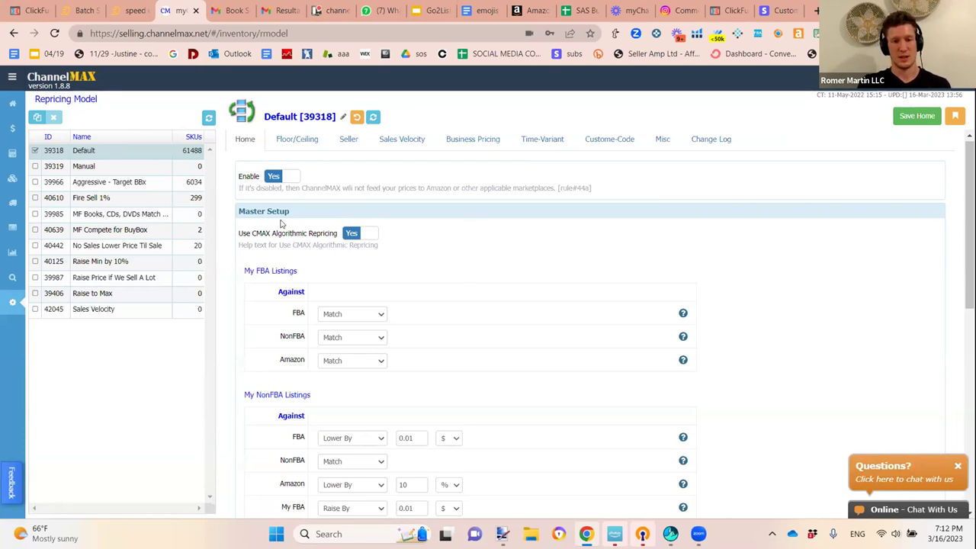
Switch to the speed demon 103 batch in Go2Lister and open the Amazon page of Barron's AP Music Theory, 2nd Edition.
click(133, 10)
scroll(313, 265, down, 15)
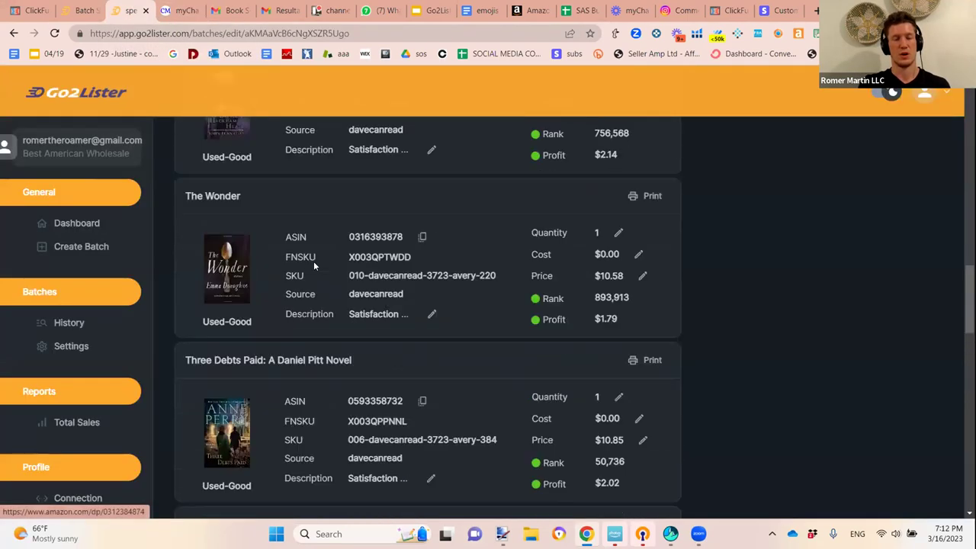
scroll(313, 261, up, 15)
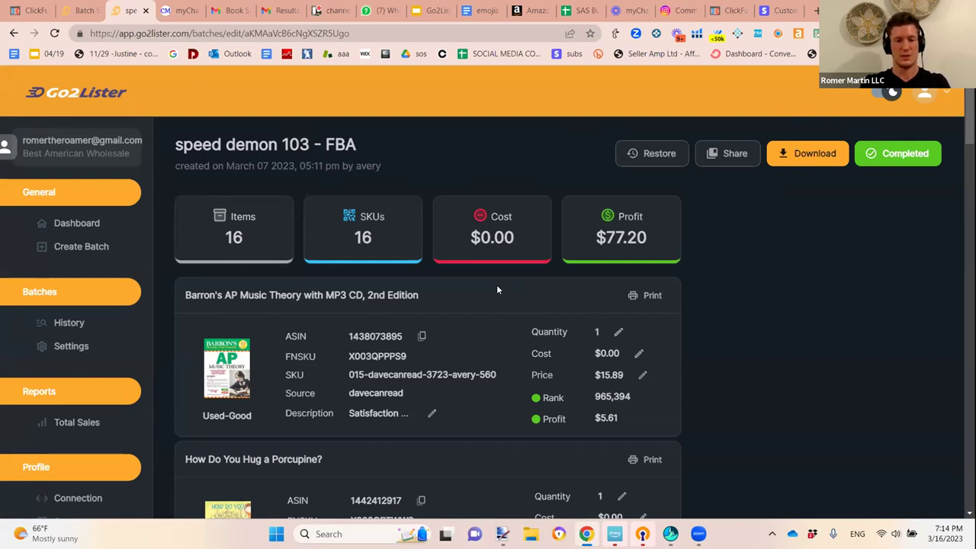
scroll(496, 289, down, 3)
scroll(496, 289, up, 1)
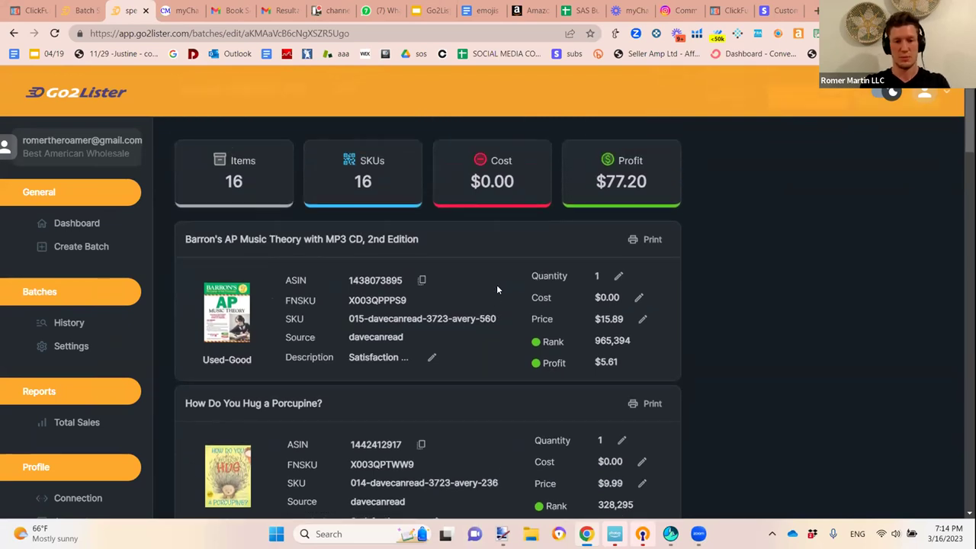
click(227, 316)
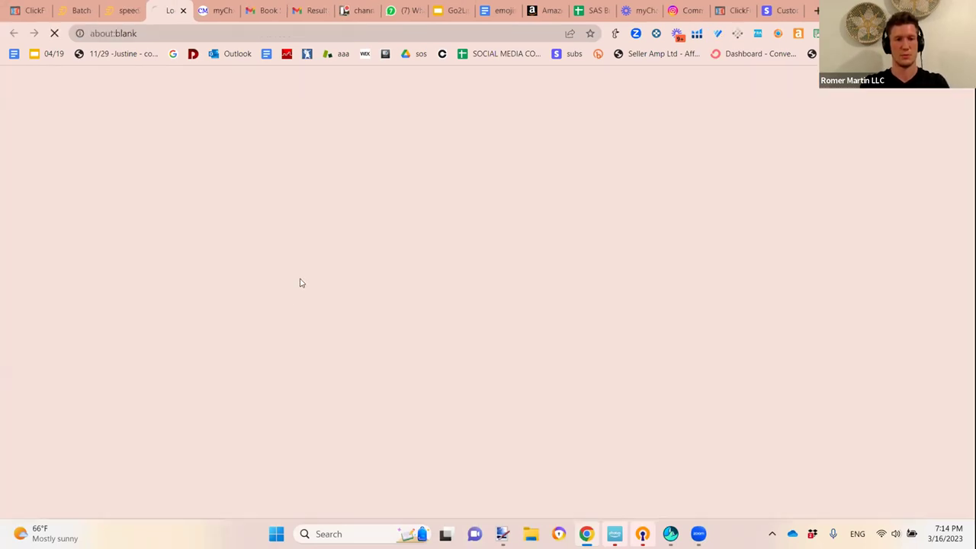
Open the Amazon page of the batch's Dilbert Treasury of Sunday Strips and examine its used price and delivery date.
key(ctrl+shift+Tab)
scroll(293, 224, down, 8)
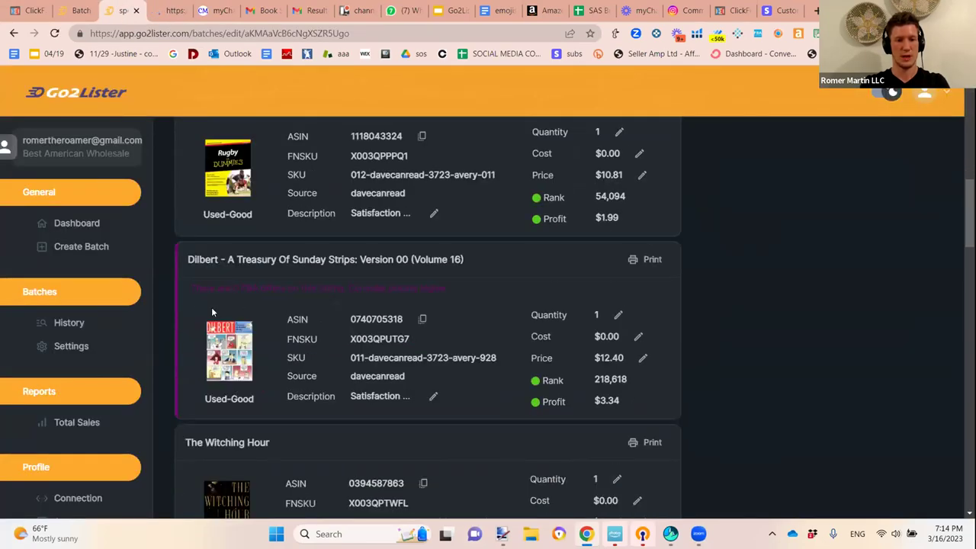
click(213, 357)
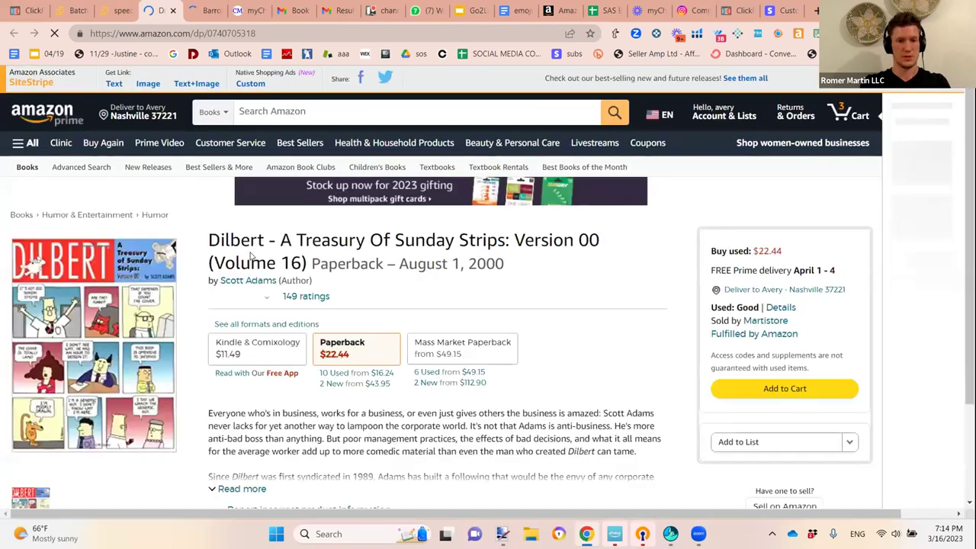
scroll(305, 263, down, 1)
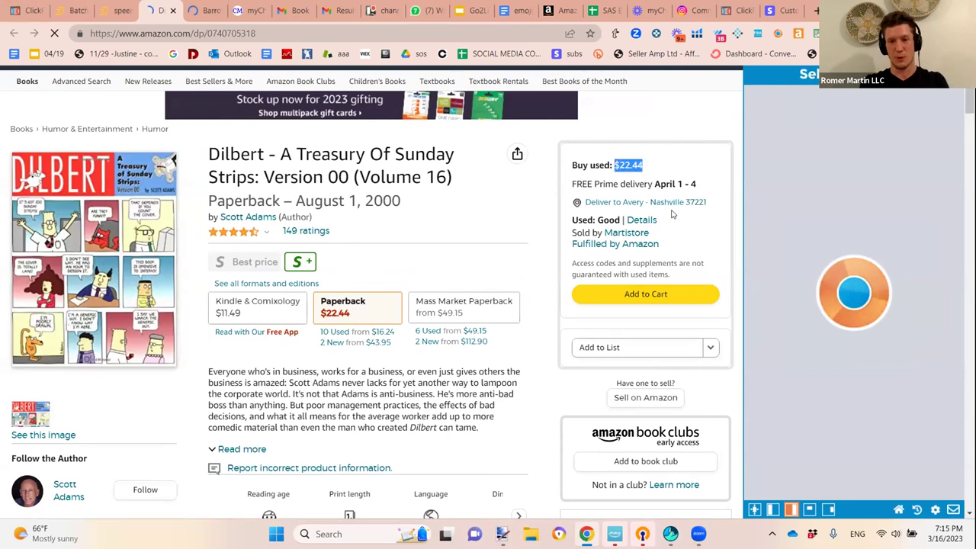
mouse_move(660, 184)
mouse_down()
mouse_move(688, 183)
mouse_move(661, 185)
mouse_up()
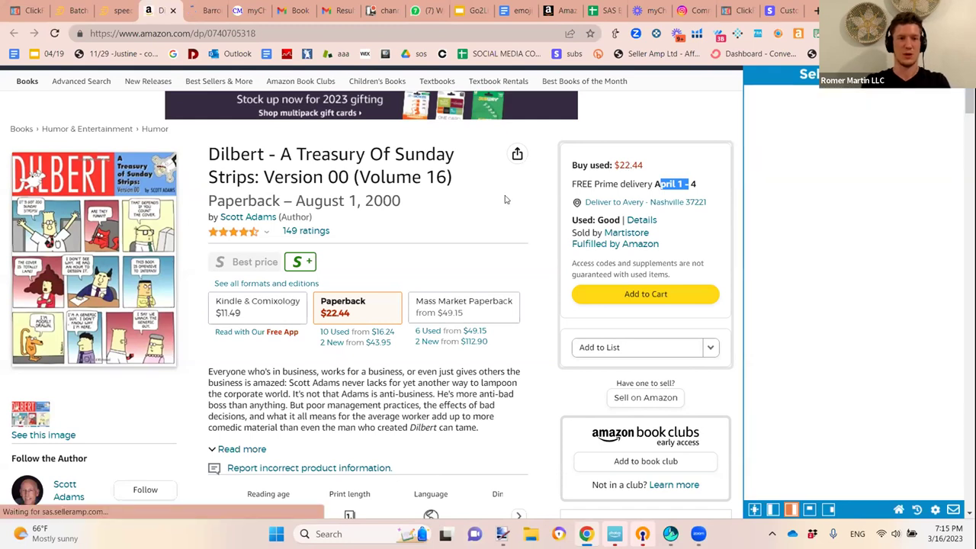
click(315, 268)
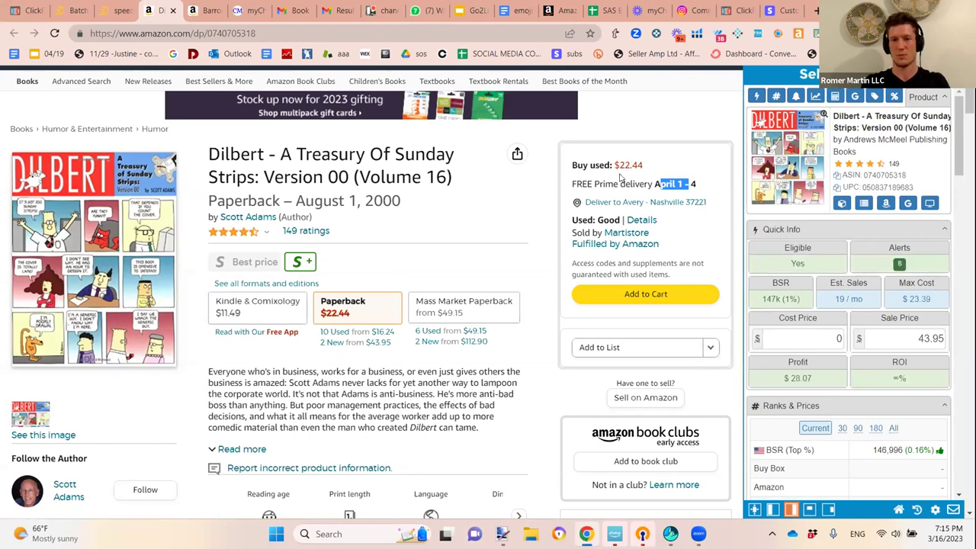
drag(617, 166, 644, 166)
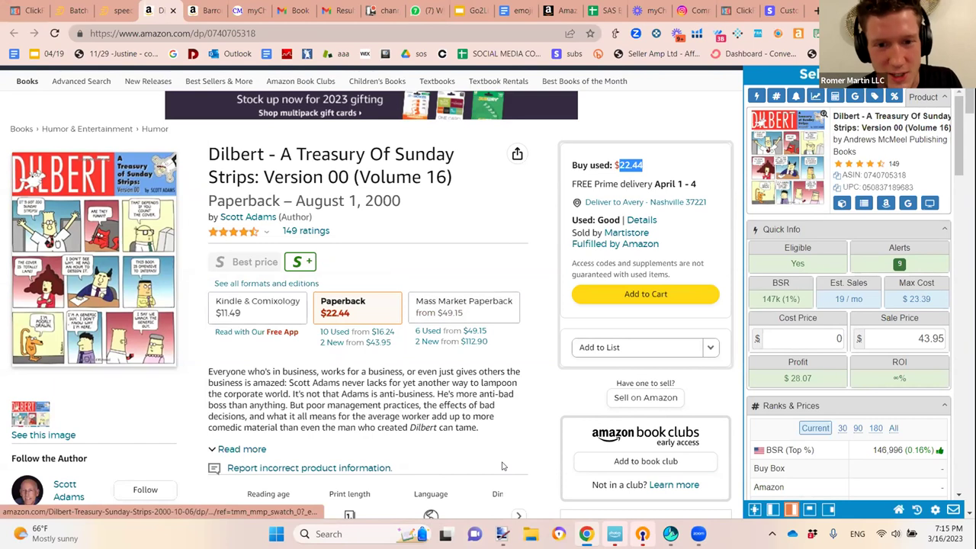
click(503, 466)
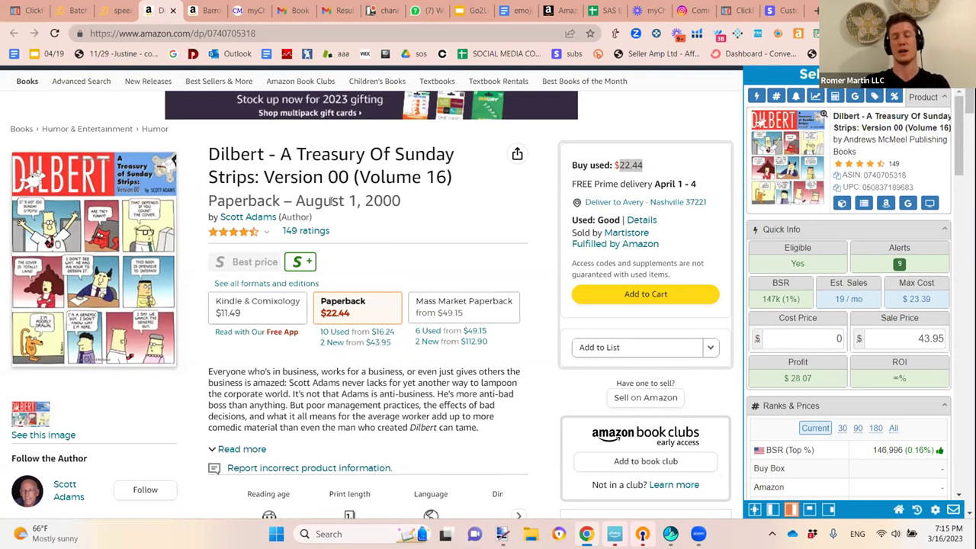
Examine the used price, Prime delivery date and offers on the Amazon page of Barron's AP Music Theory.
click(200, 14)
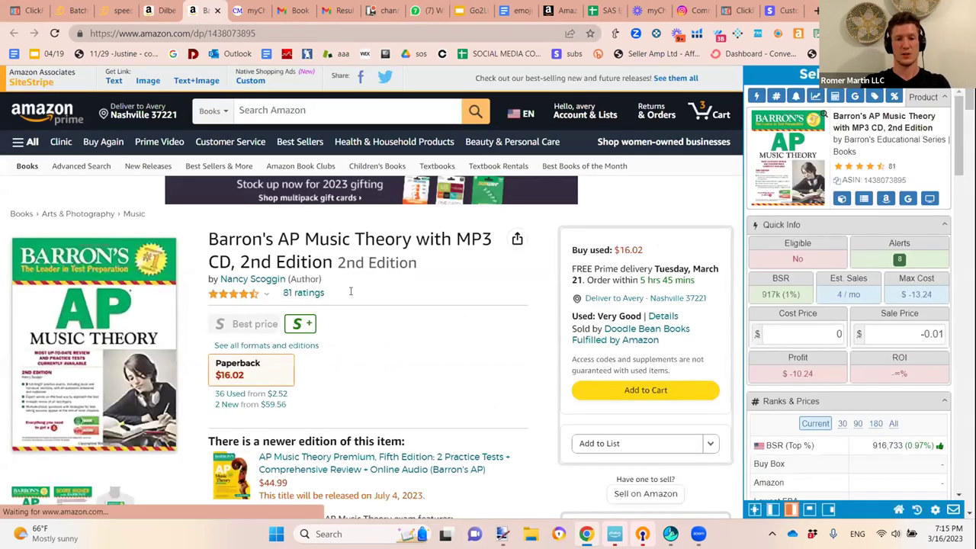
scroll(349, 294, down, 2)
scroll(350, 295, down, 1)
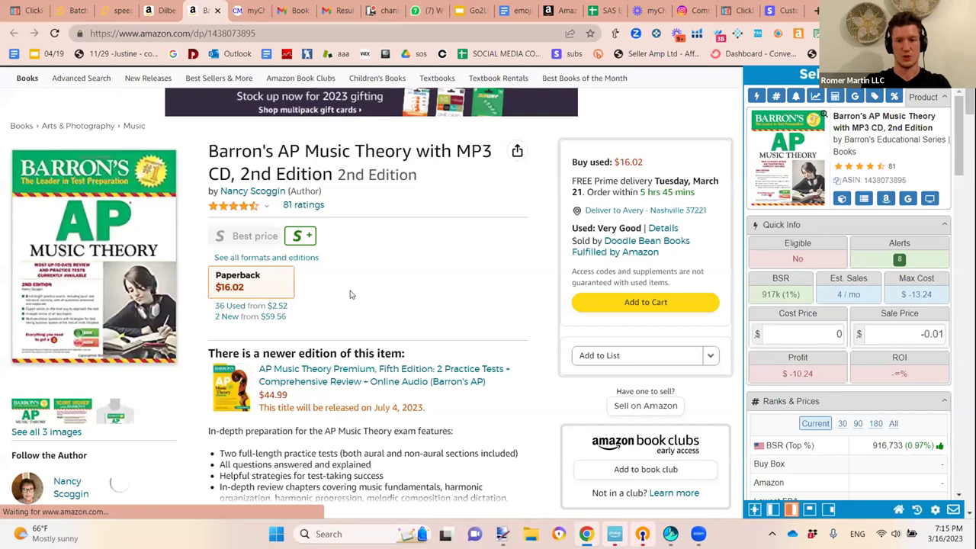
scroll(350, 294, down, 4)
scroll(351, 295, up, 4)
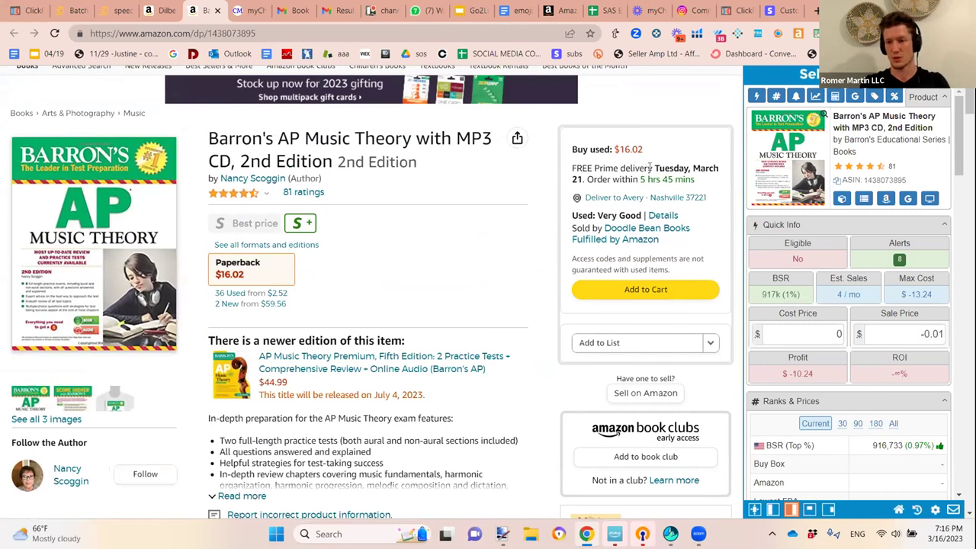
drag(660, 168, 613, 180)
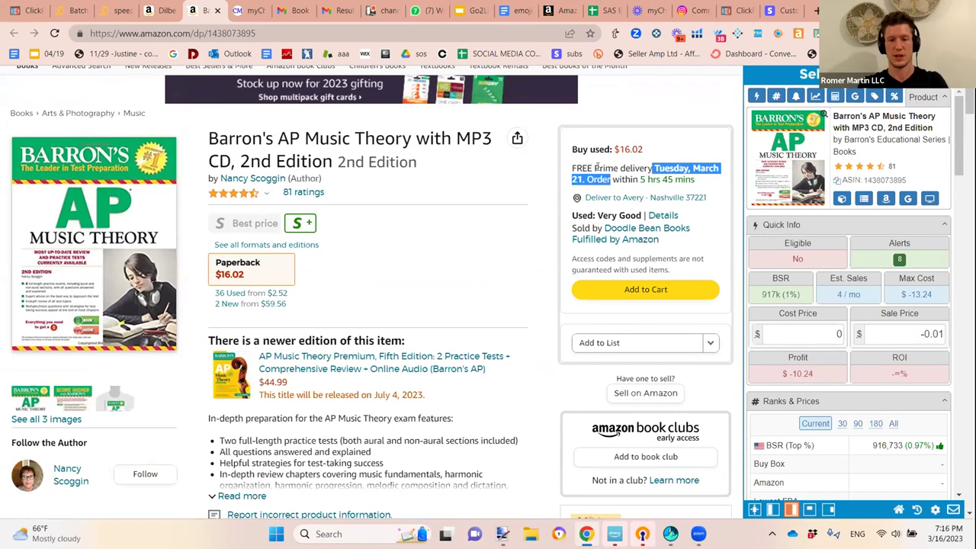
scroll(409, 315, down, 3)
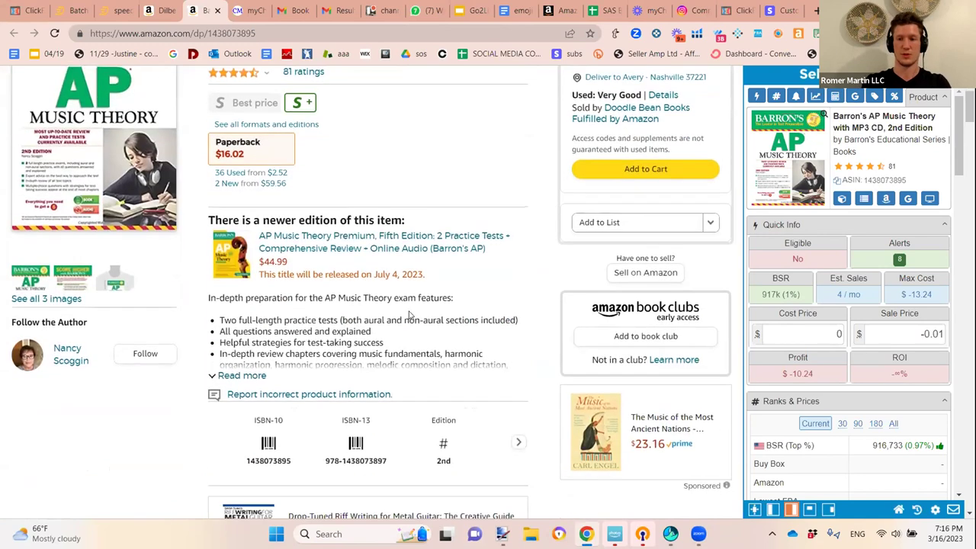
scroll(409, 315, up, 3)
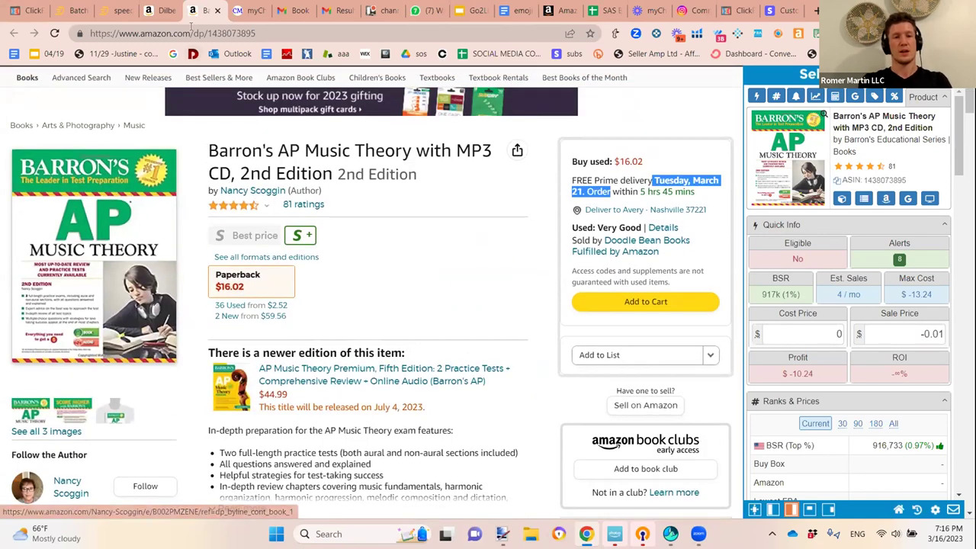
Return to Go2Lister, open the pricing rules in the batch settings and choose Smart Pricing.
click(150, 14)
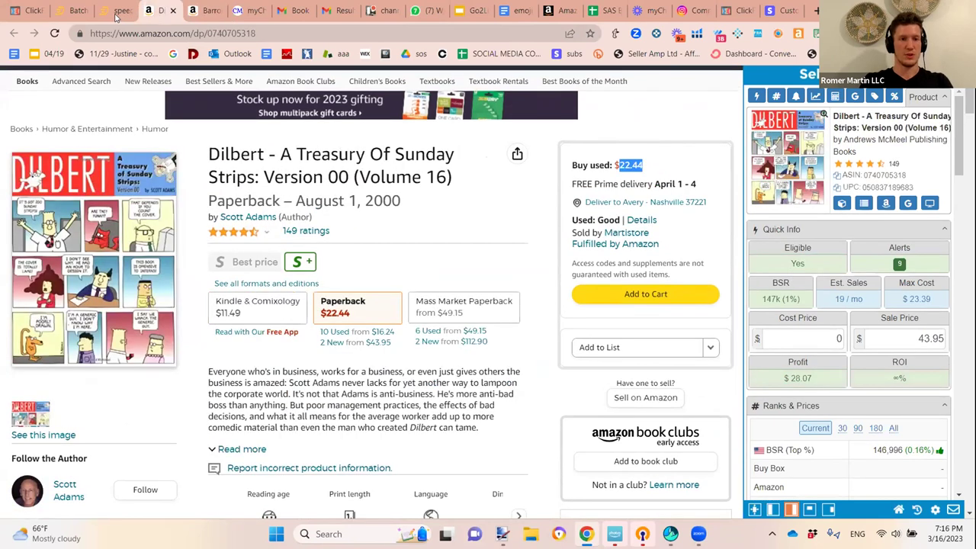
click(112, 14)
scroll(209, 368, down, 1)
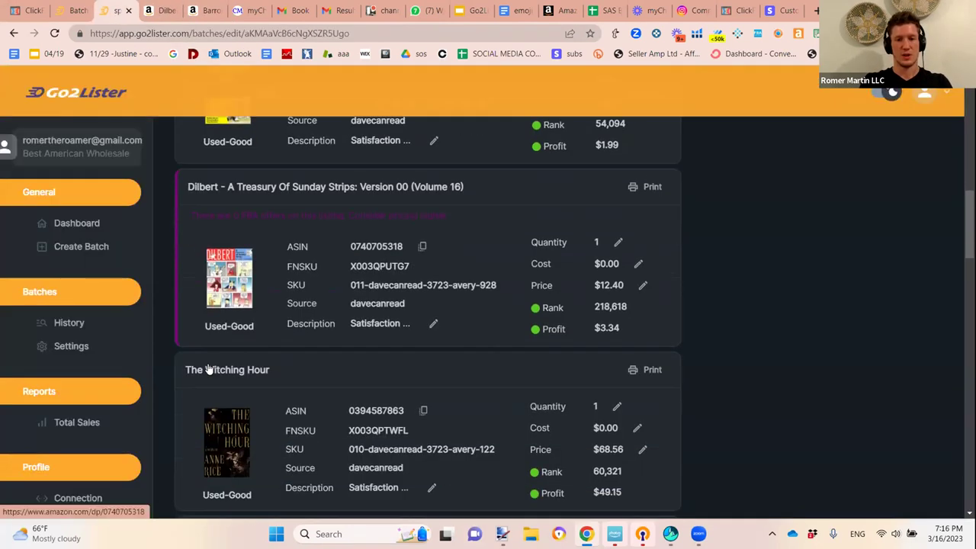
click(71, 349)
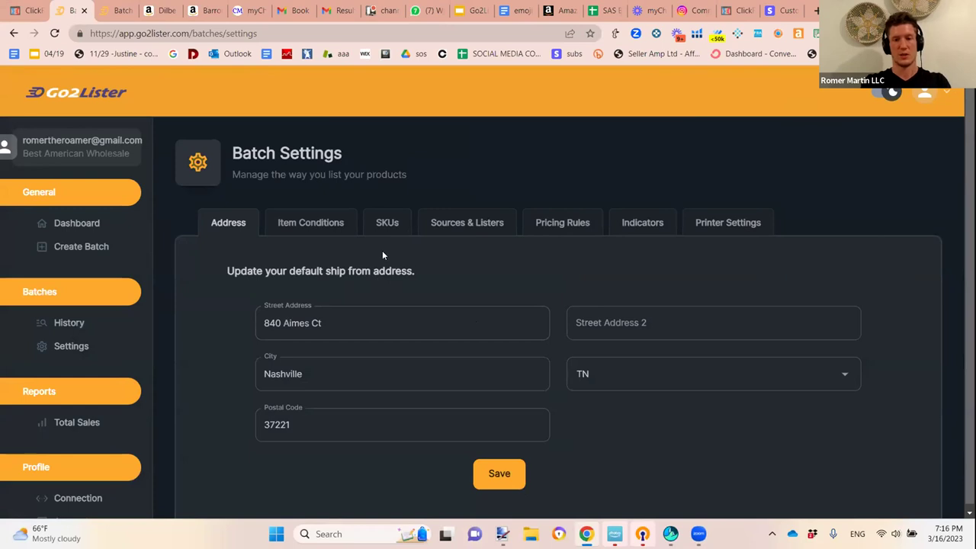
click(551, 226)
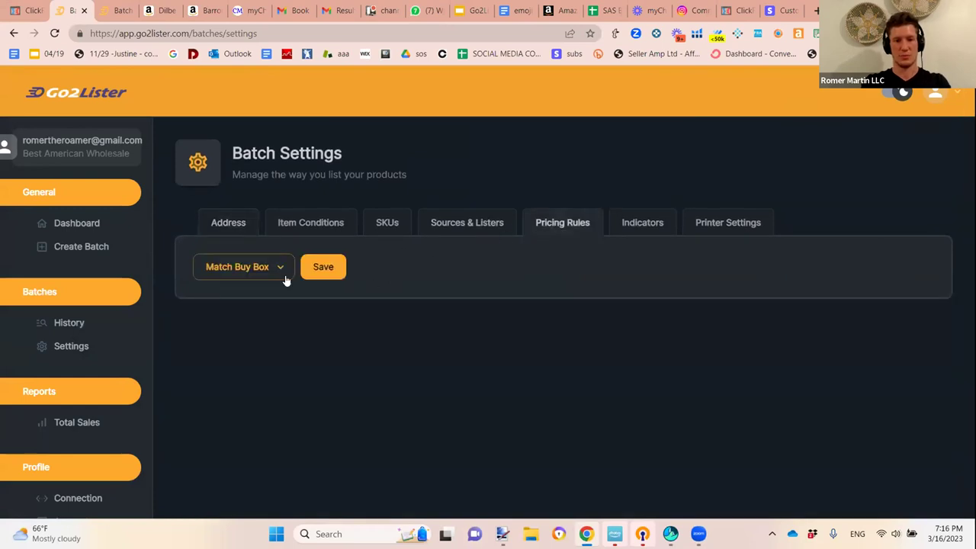
click(258, 268)
click(241, 299)
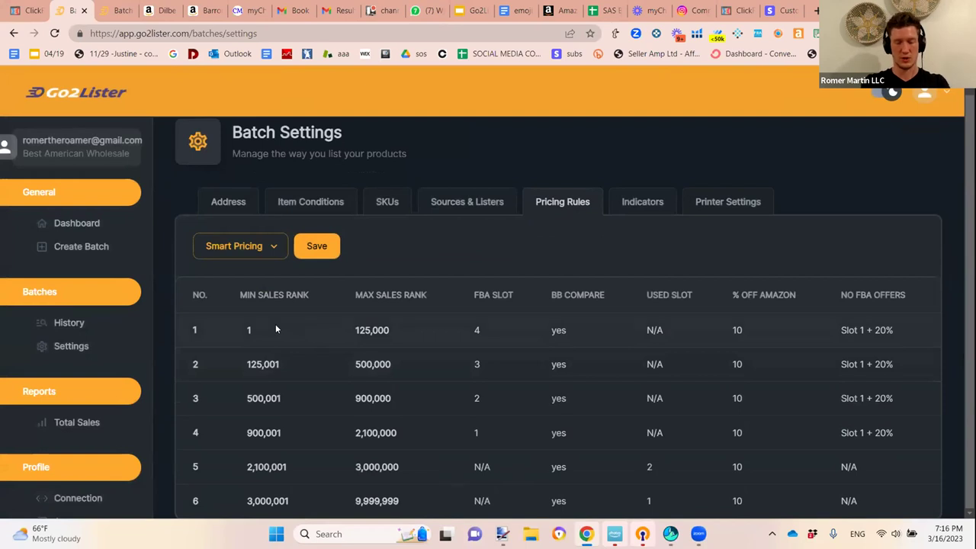
double_click(480, 329)
text(2)
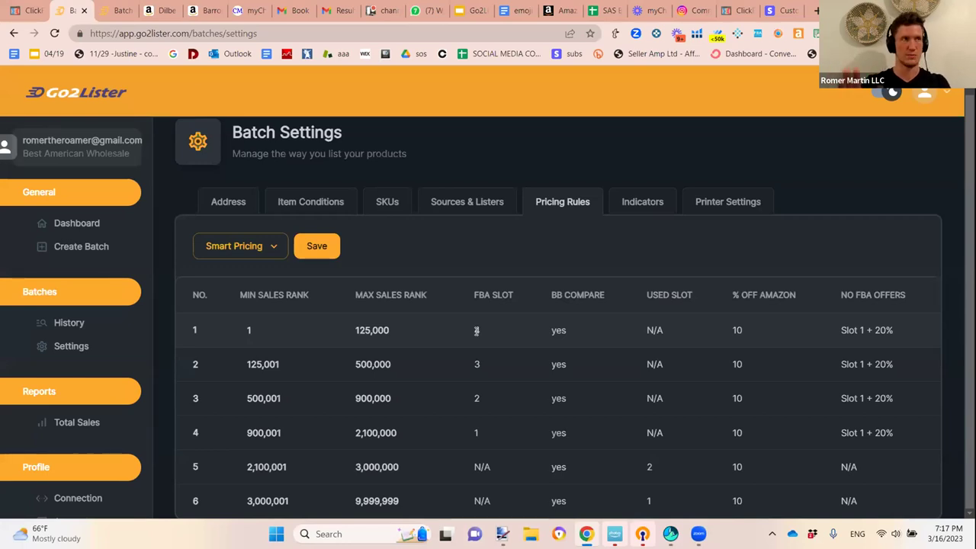
text(4)
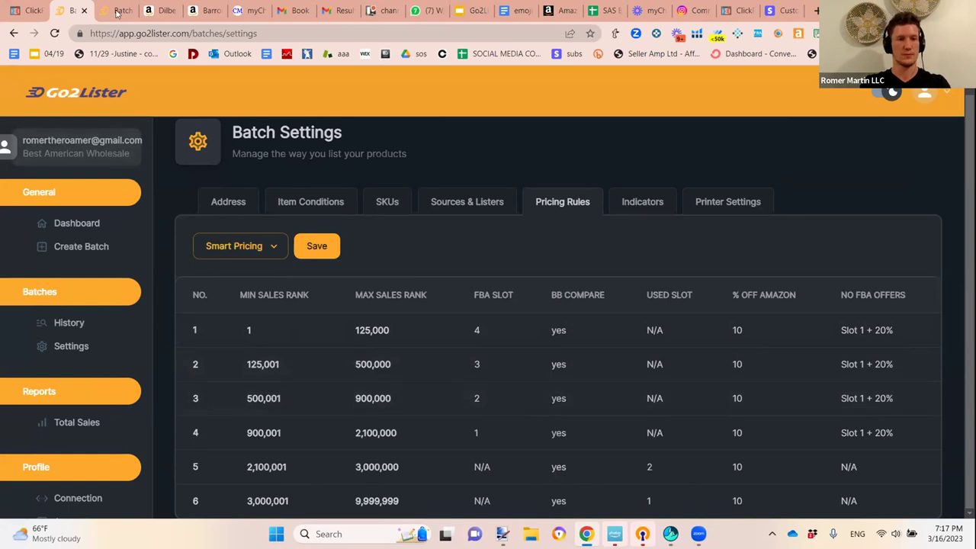
Go to the Go2Lister dashboard, filter for completed batches and open the speed demon 103 batch.
click(117, 13)
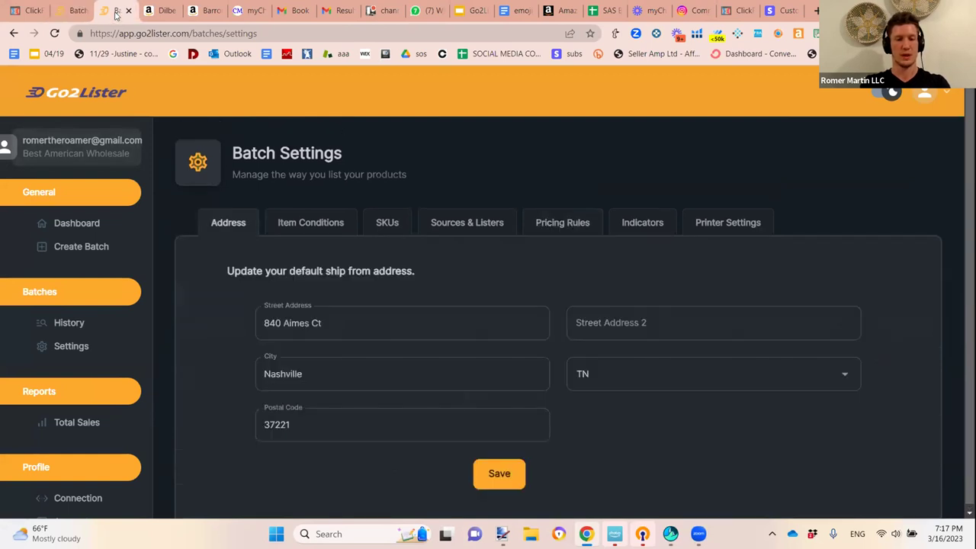
click(86, 224)
scroll(453, 347, down, 1)
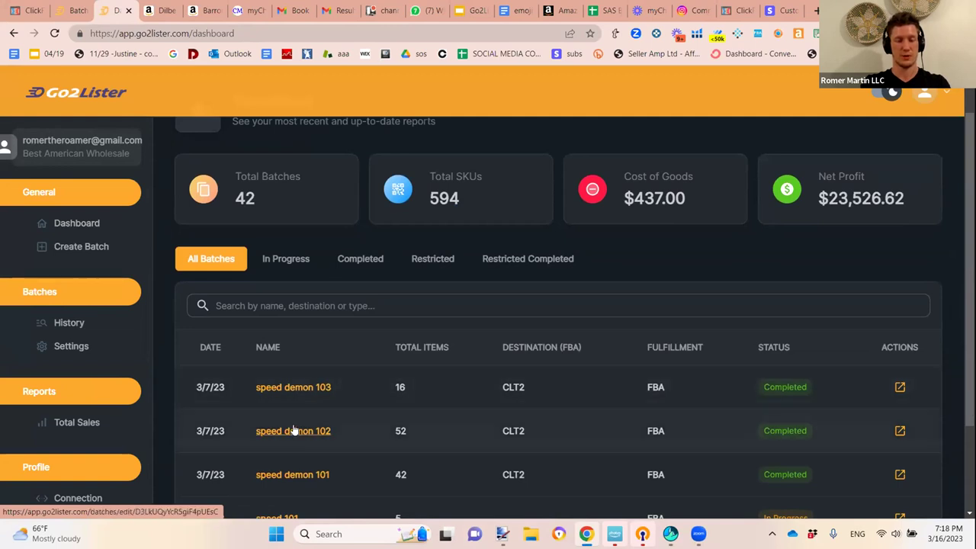
click(361, 263)
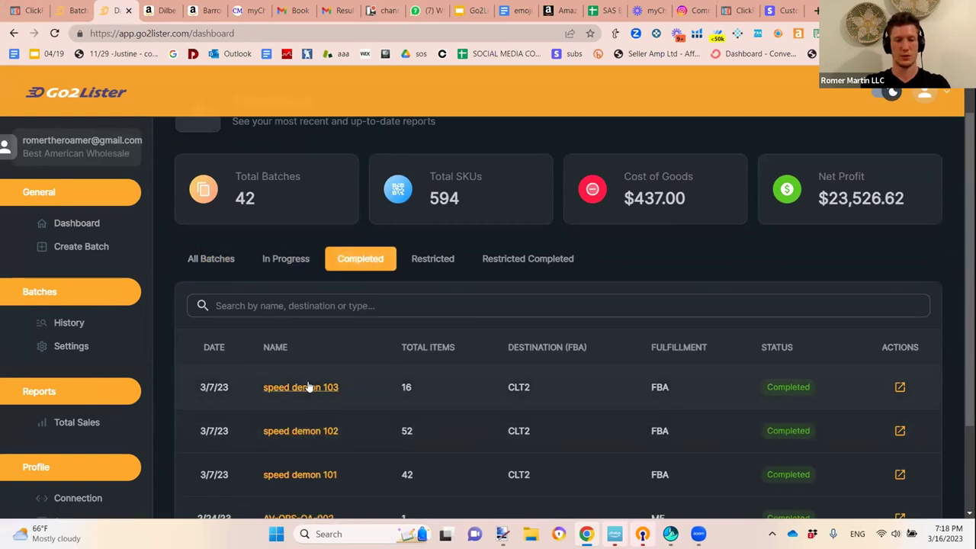
click(310, 385)
Review the book listings throughout the batch and examine the Dilbert listing's pricing note and price up close.
scroll(408, 337, down, 6)
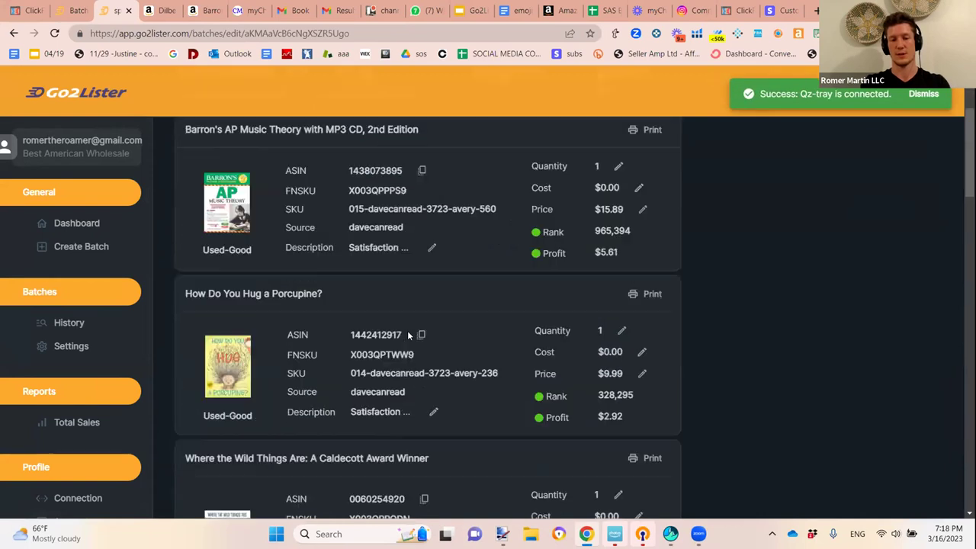
scroll(407, 334, down, 3)
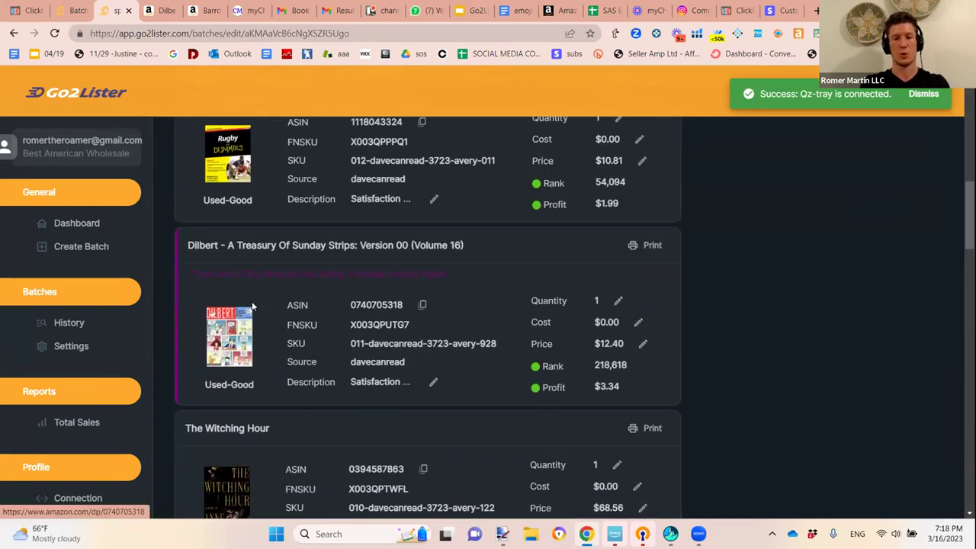
scroll(251, 305, down, 3)
scroll(252, 305, down, 7)
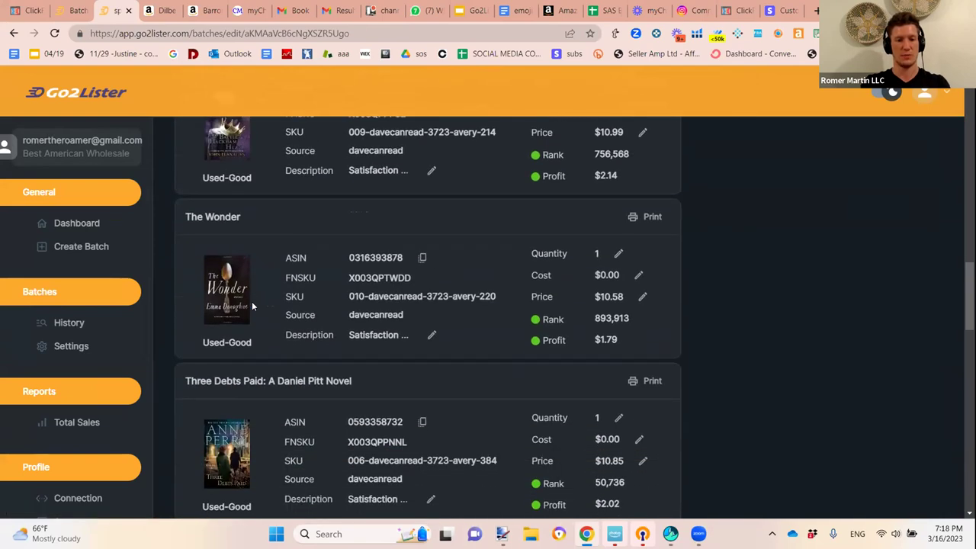
scroll(252, 306, down, 9)
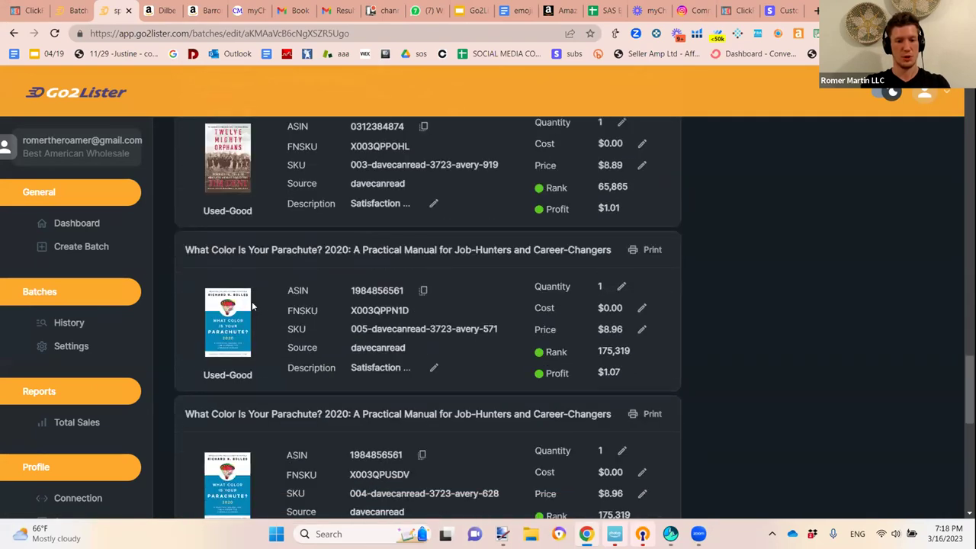
scroll(252, 306, down, 2)
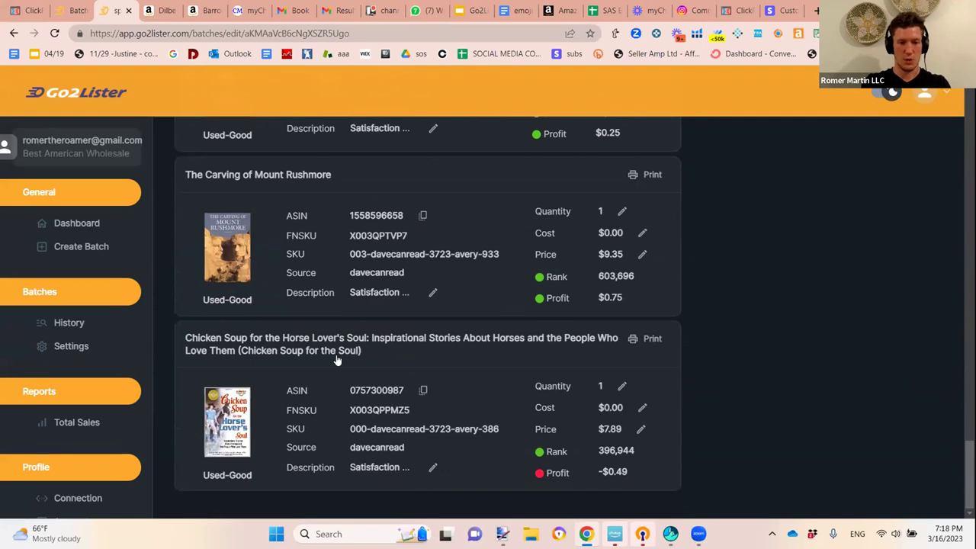
scroll(260, 250, up, 1)
scroll(260, 250, up, 20)
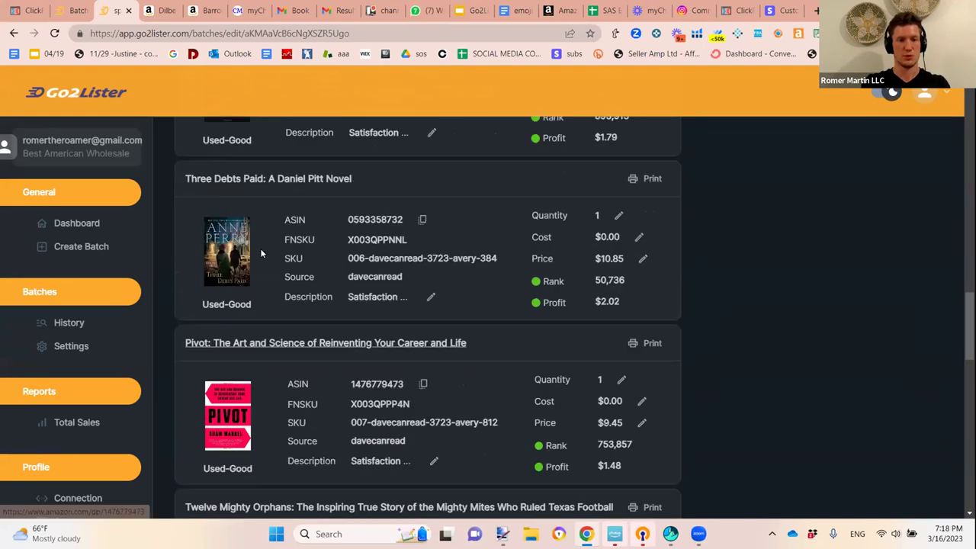
scroll(260, 248, up, 3)
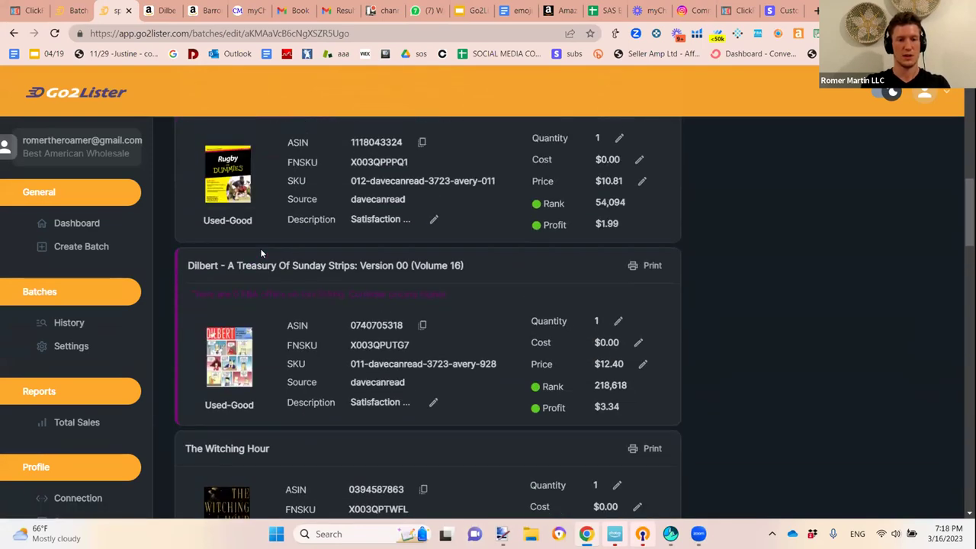
ctrl+scroll(260, 248, up, 5)
scroll(279, 311, down, 1)
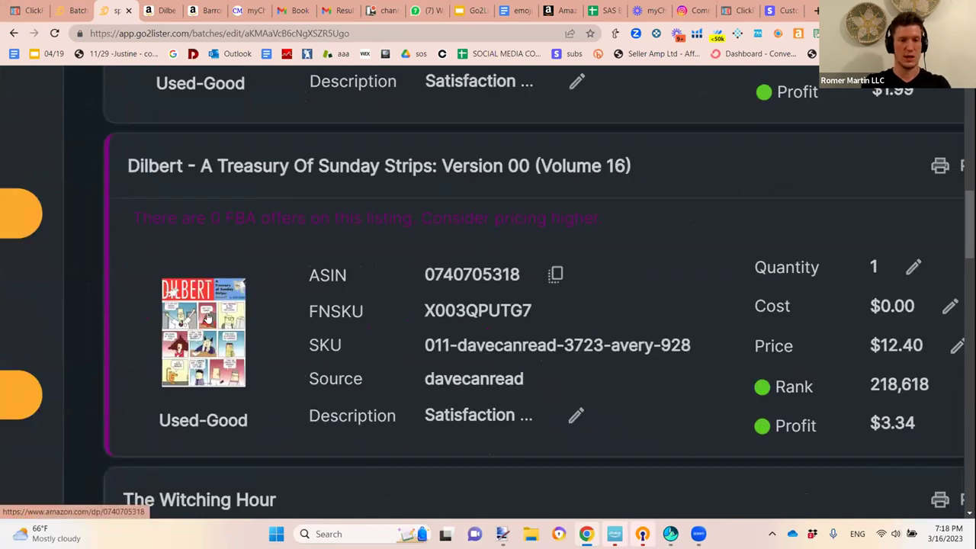
Return to the Smart Pricing rules table in the Go2Lister batch settings and examine the FBA slots by sales rank.
ctrl+scroll(207, 318, down, 4)
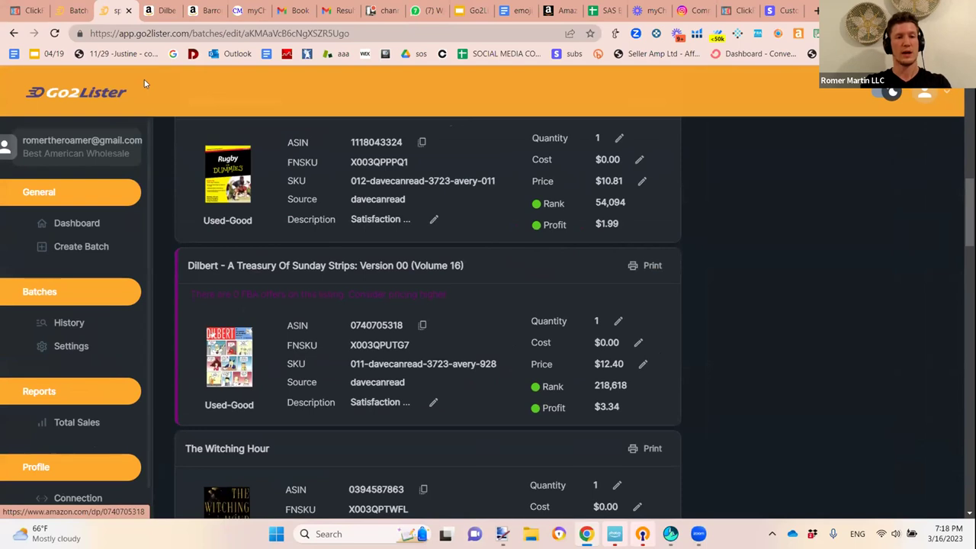
click(68, 11)
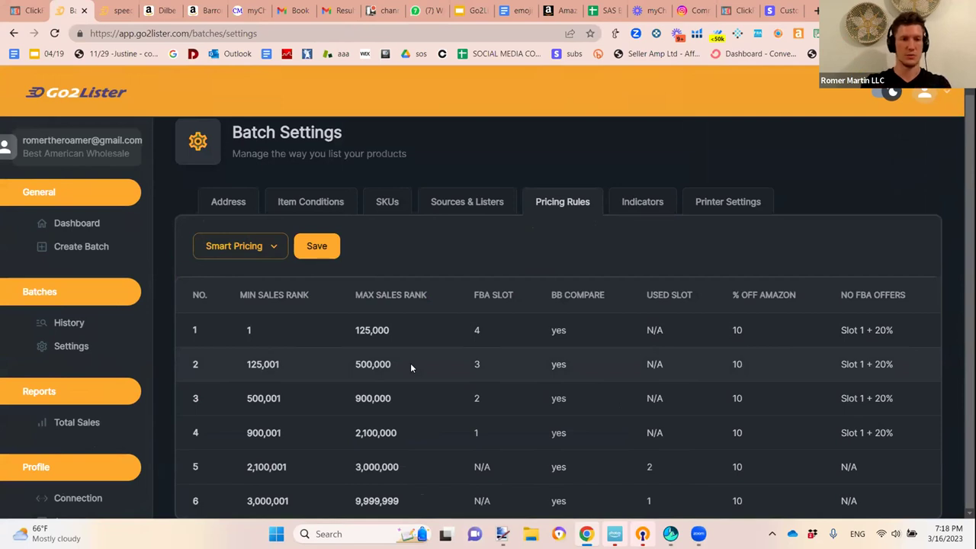
Switch to ChannelMAX and review the Default repricing model's master setup and its sales velocity settings.
click(238, 10)
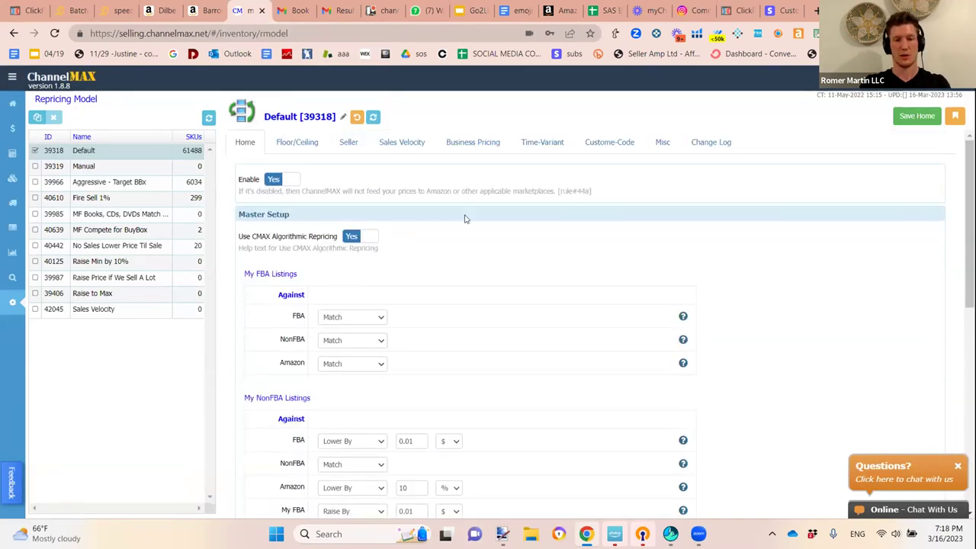
scroll(447, 306, down, 2)
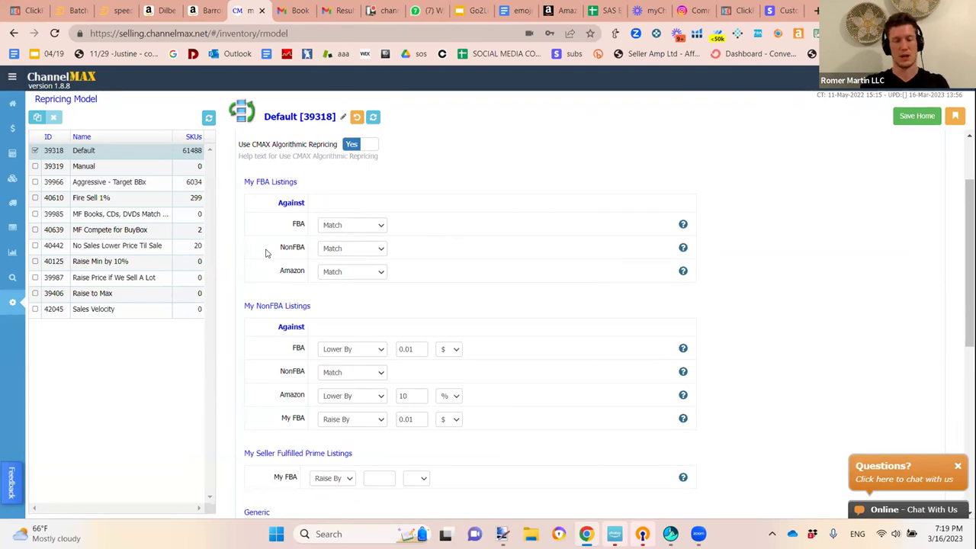
scroll(266, 253, up, 1)
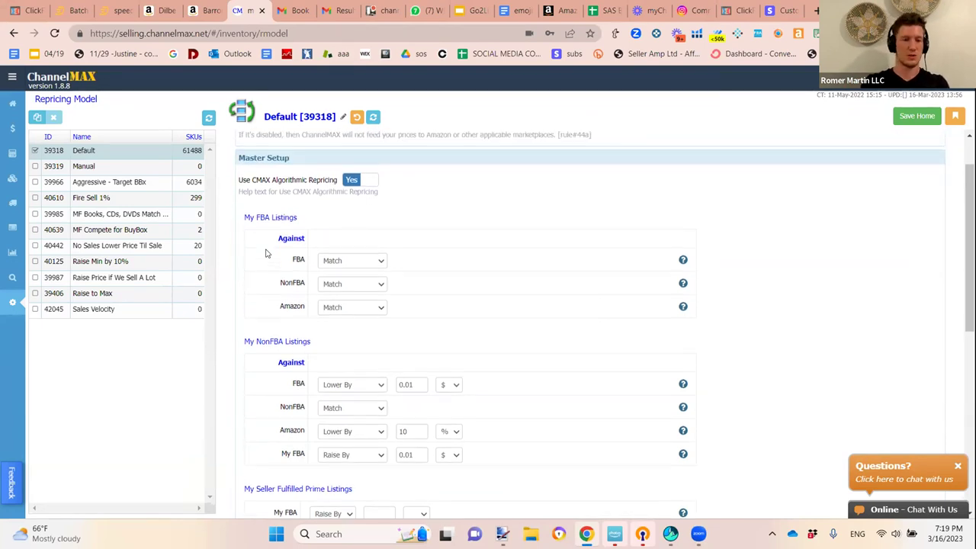
scroll(266, 253, up, 2)
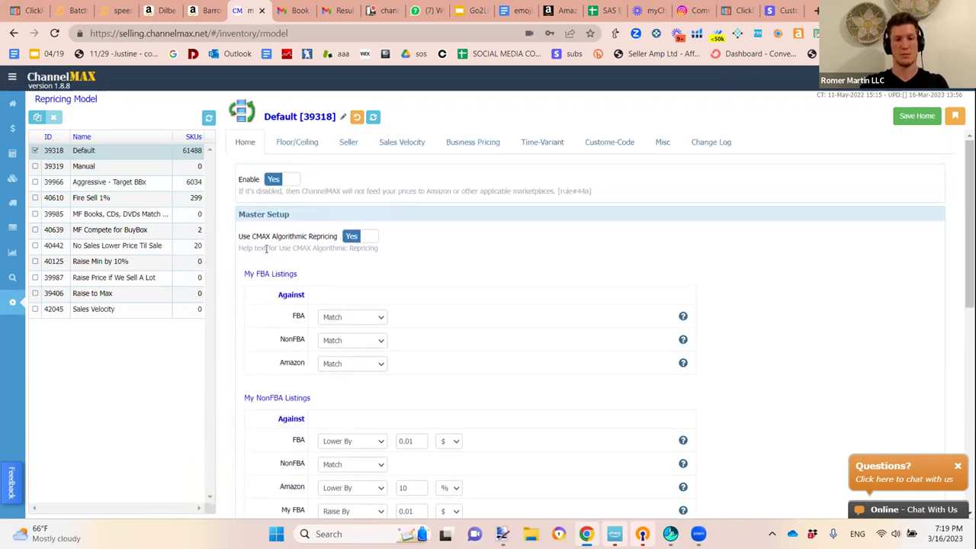
click(402, 151)
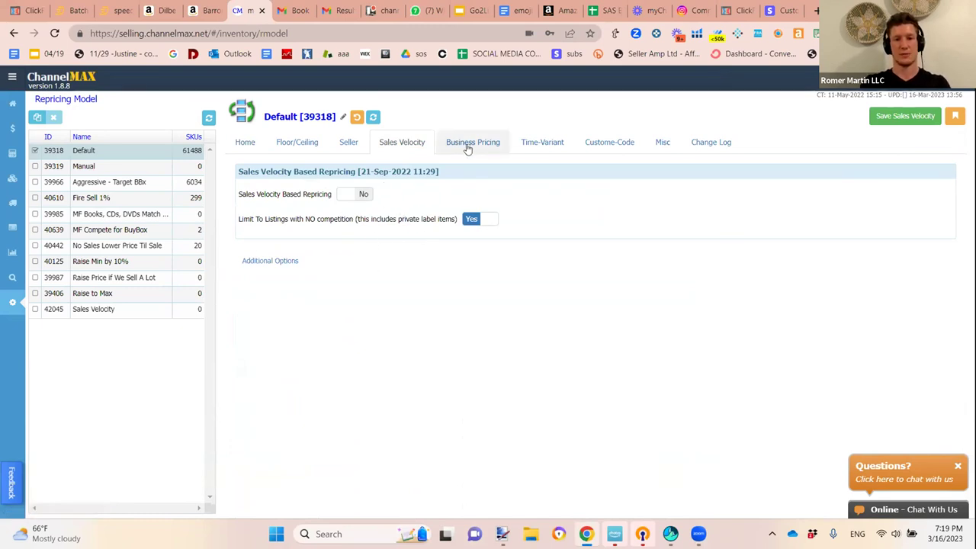
In the Default model's time-variant price adjustment, set the overriding model of the daily 13:00 to 14:00 rule to Raise to Max.
click(537, 146)
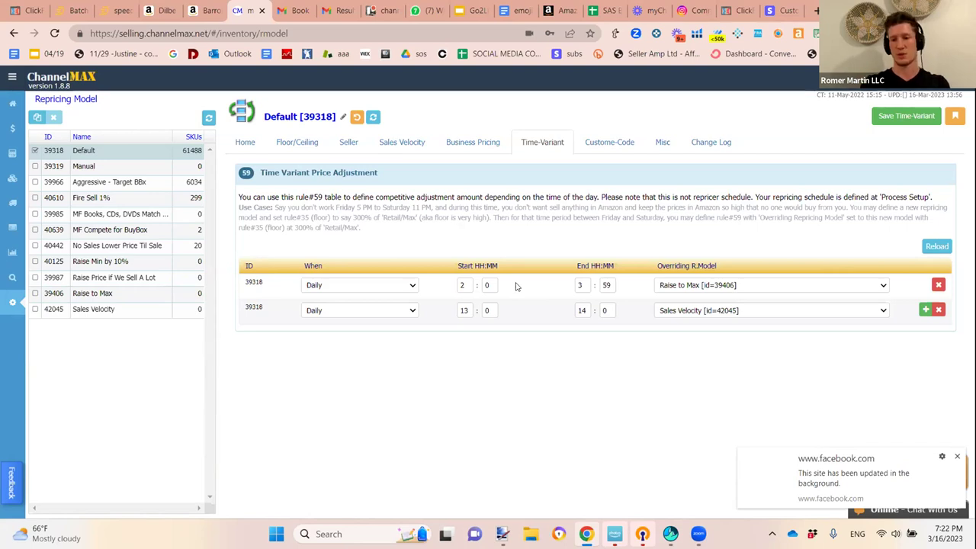
click(677, 312)
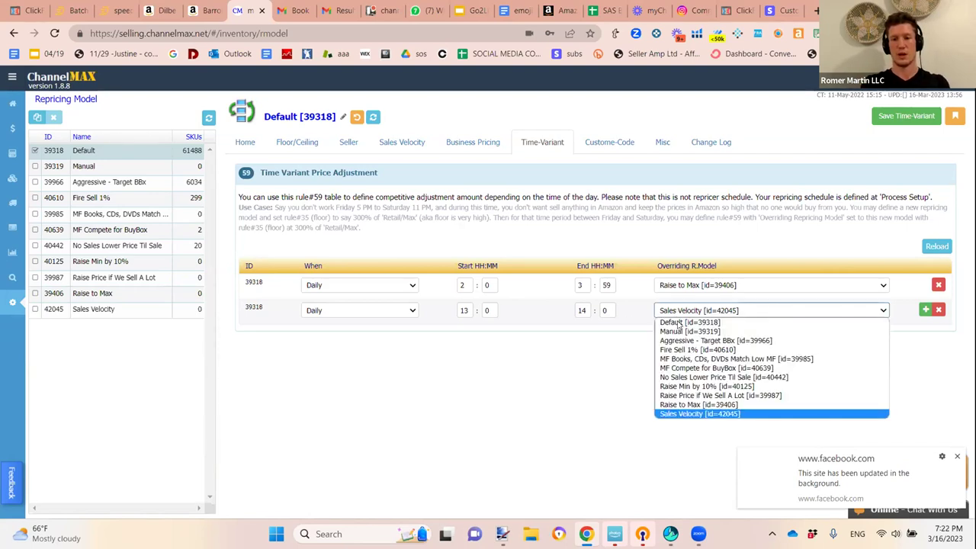
click(691, 405)
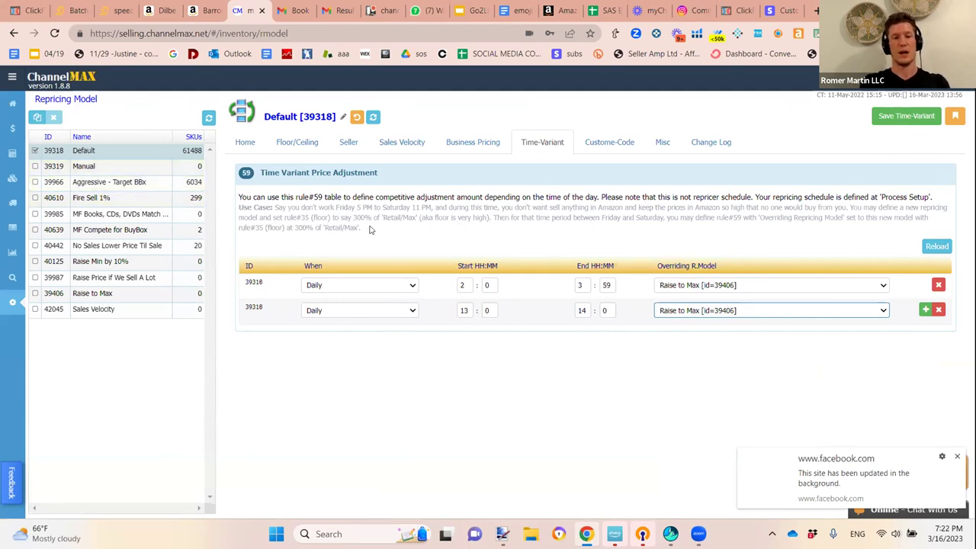
click(440, 230)
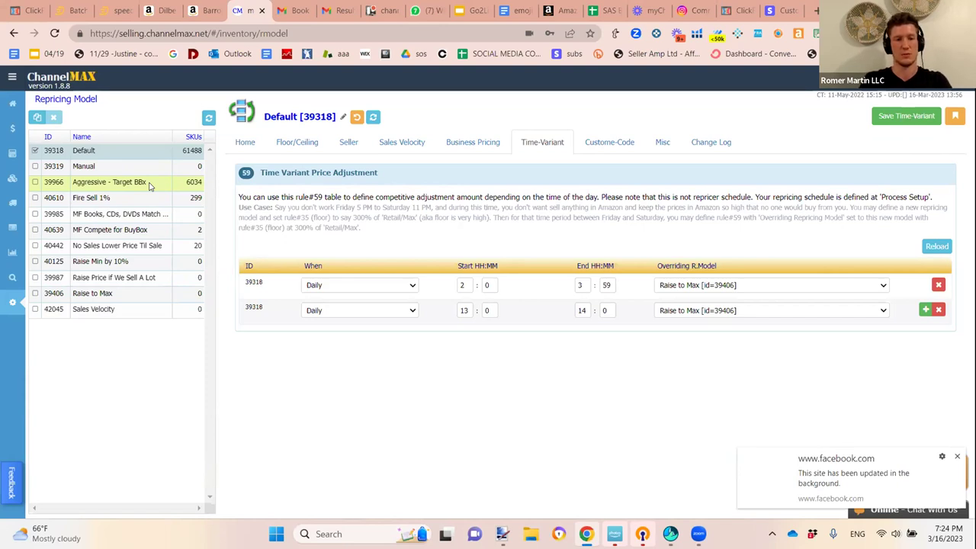
Open the Aggressive - Target BBx repricing model and examine its home settings for FBA, NonFBA, Seller Fulfilled Prime and generic rules.
click(150, 186)
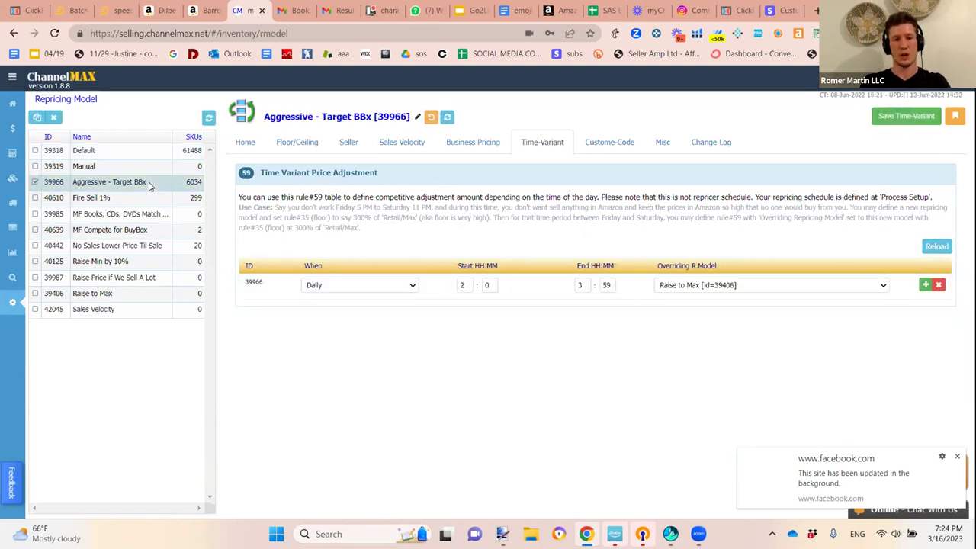
click(244, 145)
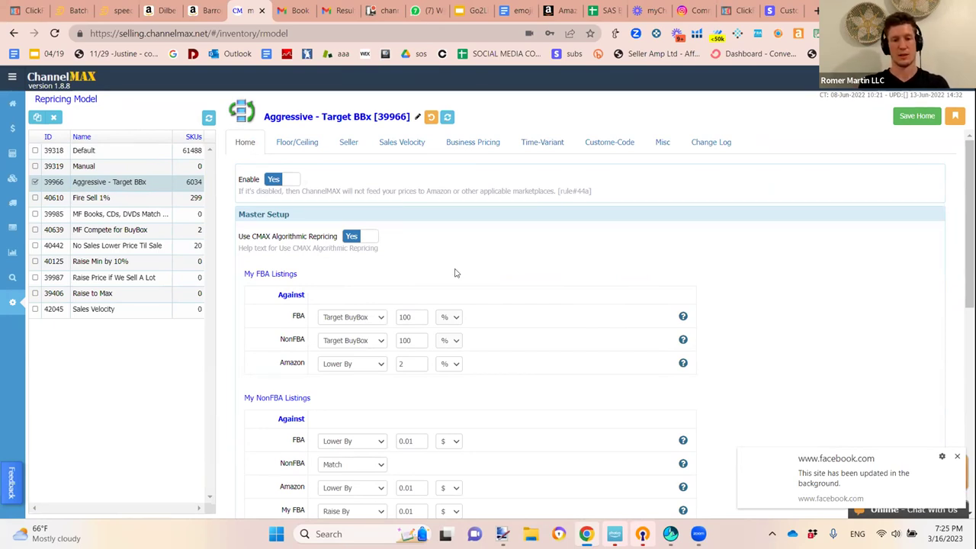
scroll(455, 273, down, 3)
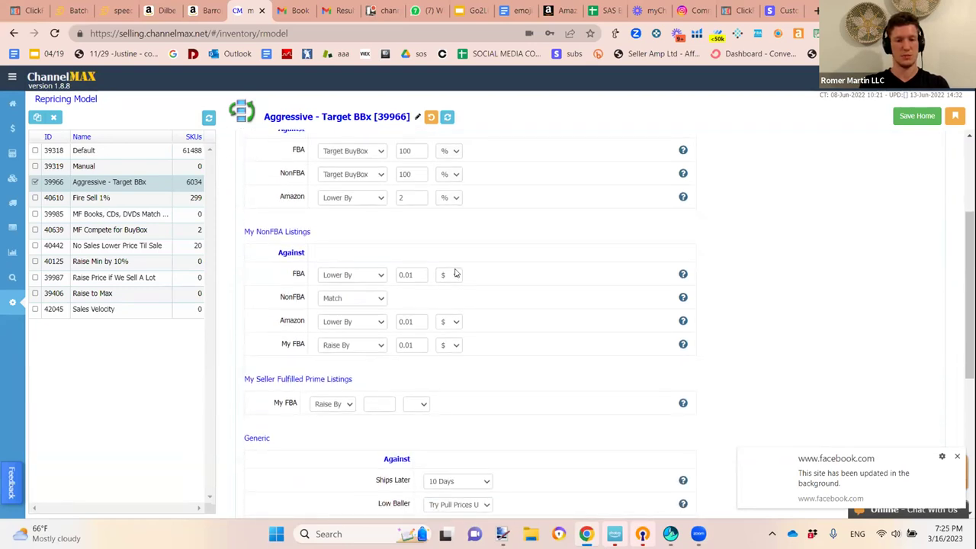
scroll(455, 273, down, 3)
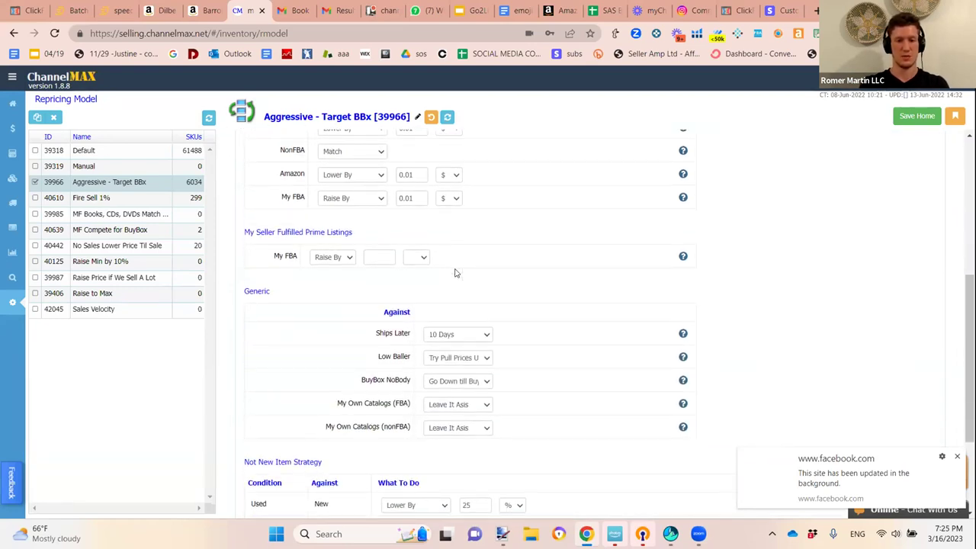
scroll(455, 273, up, 2)
scroll(455, 272, up, 3)
scroll(455, 273, down, 1)
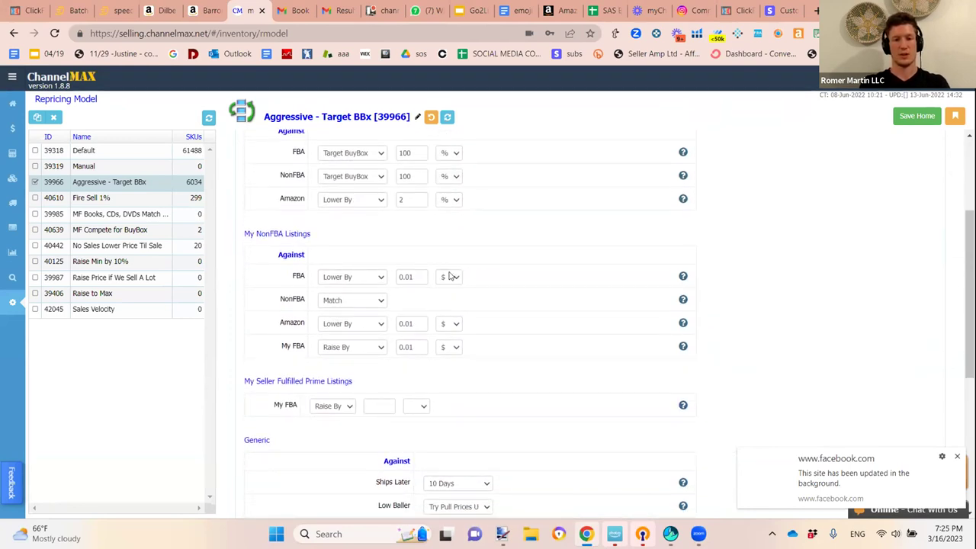
scroll(428, 238, up, 1)
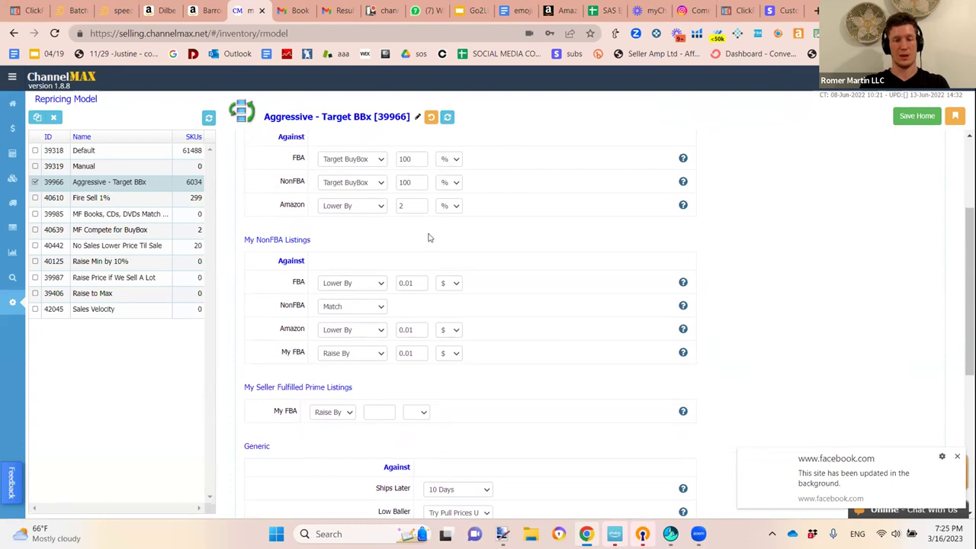
scroll(428, 238, up, 2)
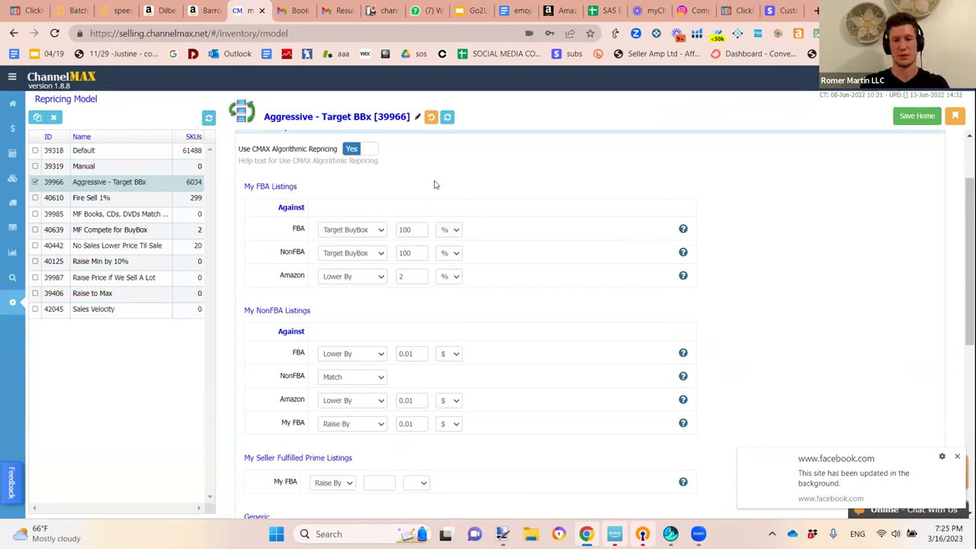
scroll(434, 183, up, 1)
scroll(482, 232, up, 1)
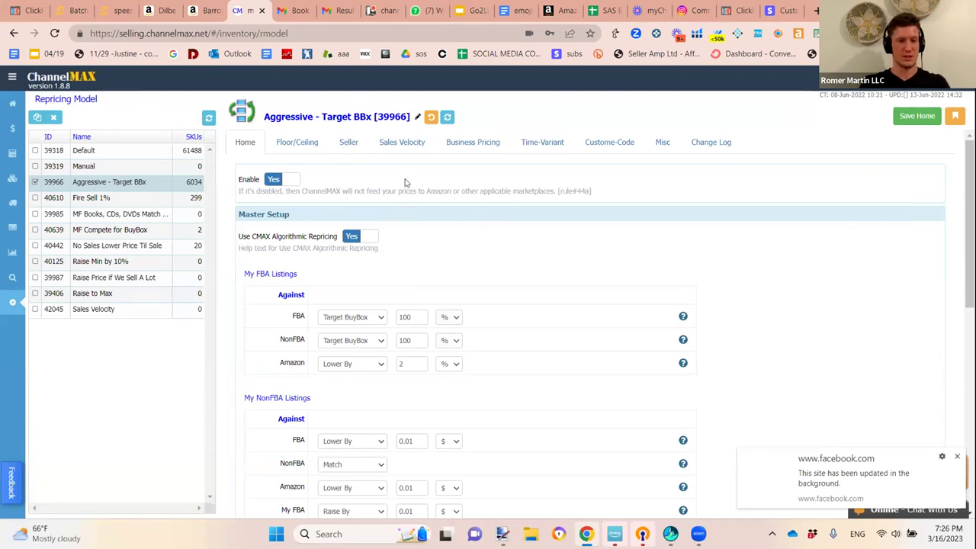
scroll(542, 241, down, 1)
scroll(542, 241, up, 1)
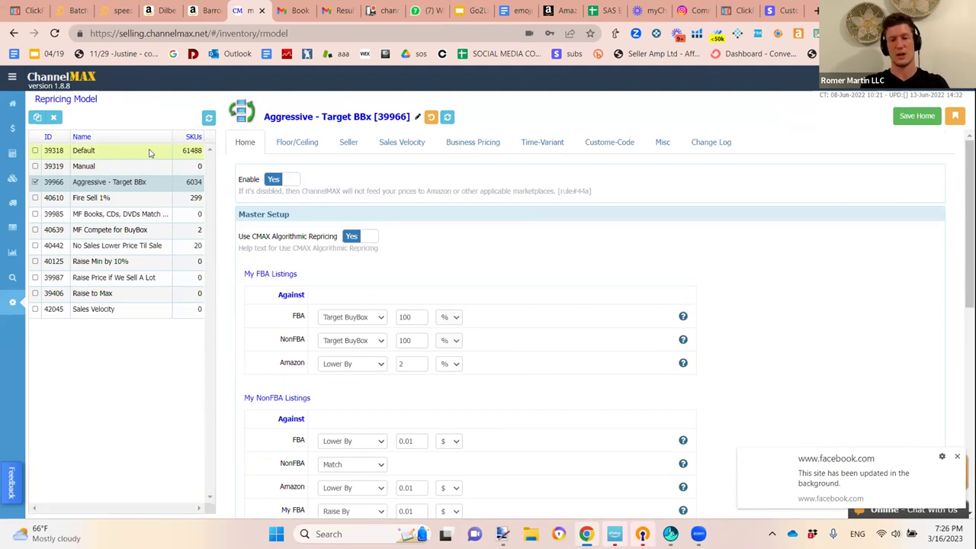
Switch to the Go2Lister & ChannelMAX QR Codes presentation, dismiss the Facebook notification and display the first slide with both QR codes.
click(467, 14)
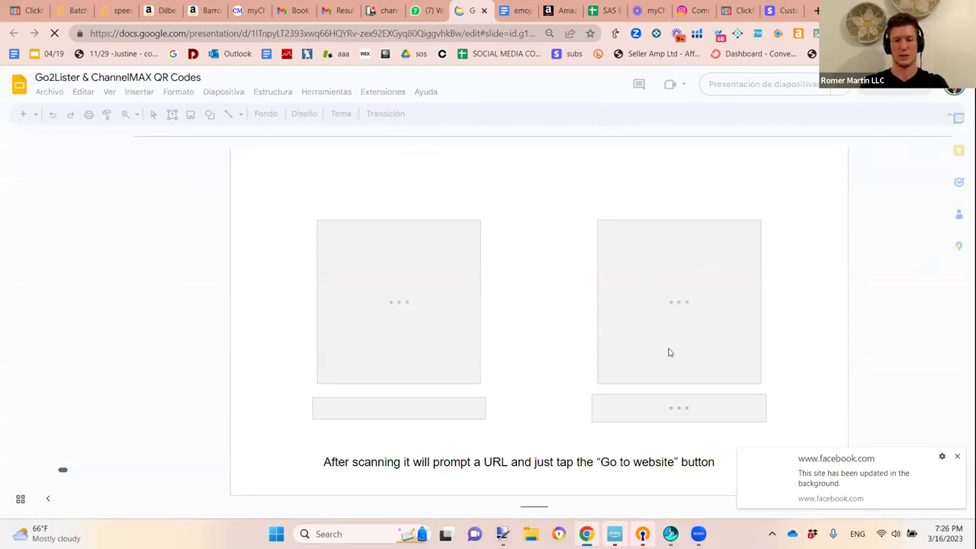
click(958, 456)
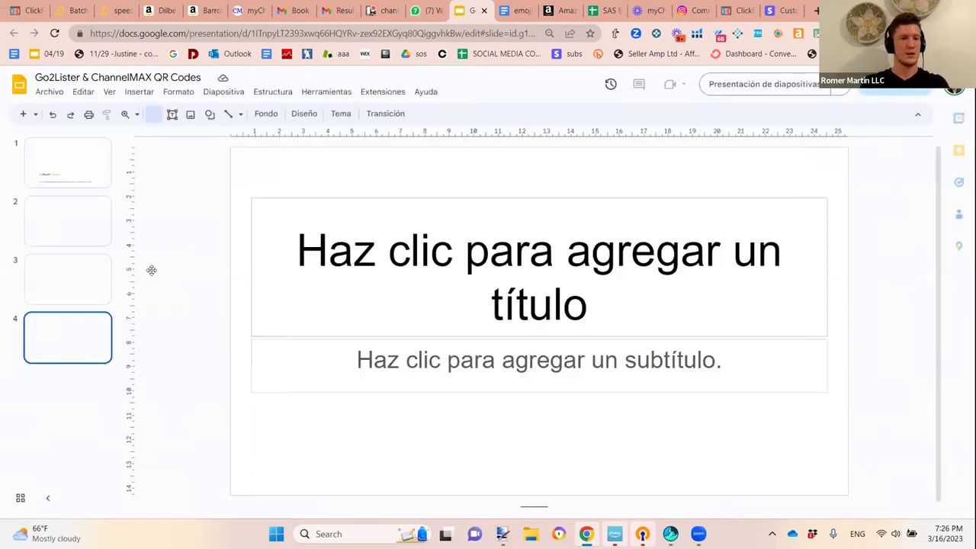
click(70, 174)
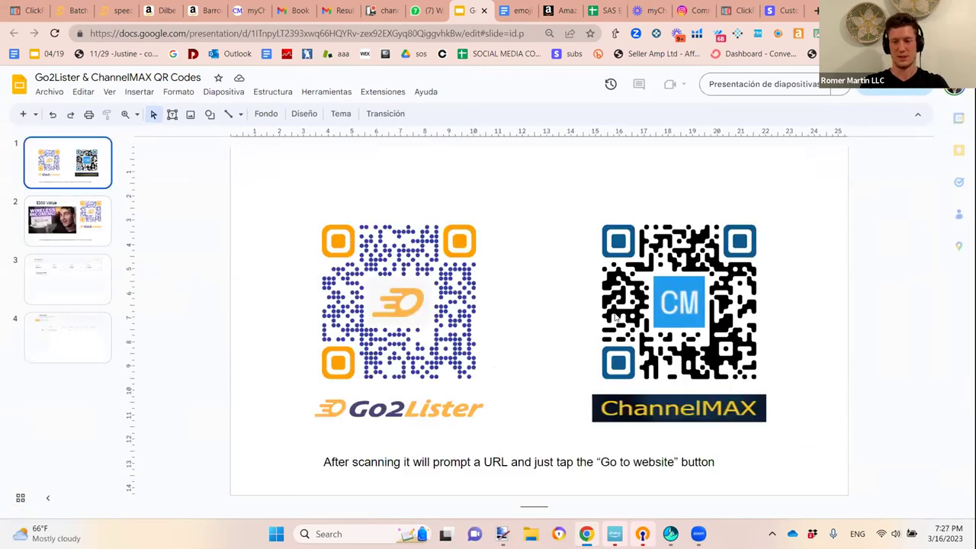
key(Down)
click(64, 169)
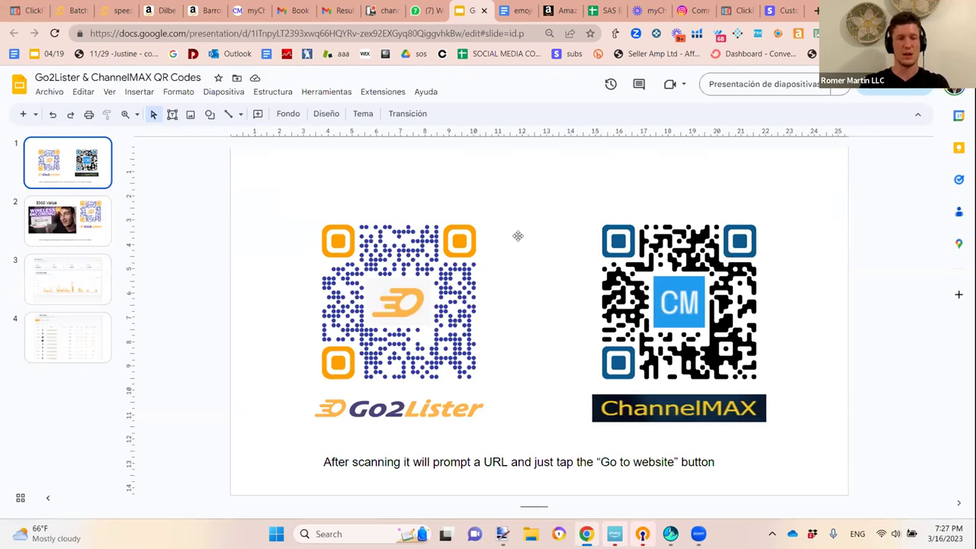
Revisit the speed demon 103 batch summary in Go2Lister and the Aggressive - Target BBx listing rules in ChannelMAX.
click(107, 10)
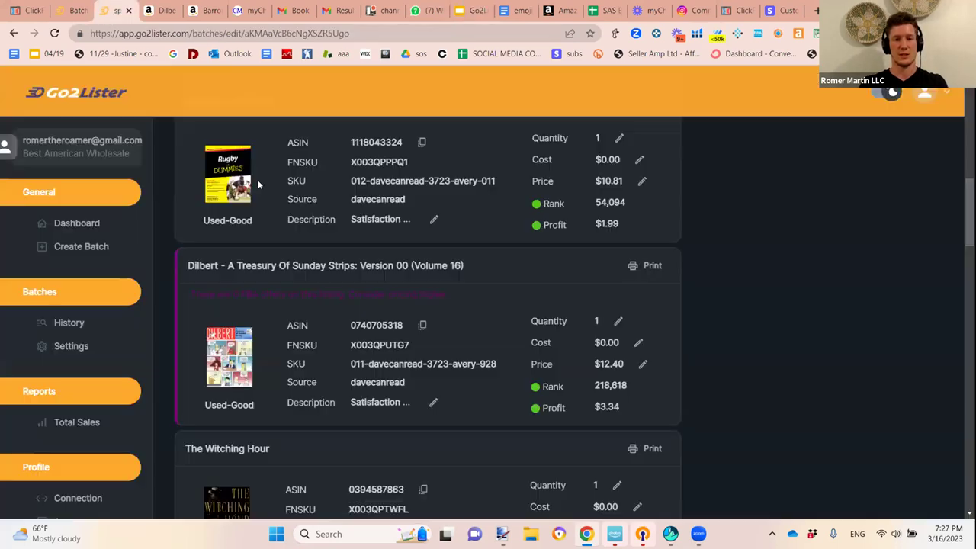
scroll(359, 280, up, 10)
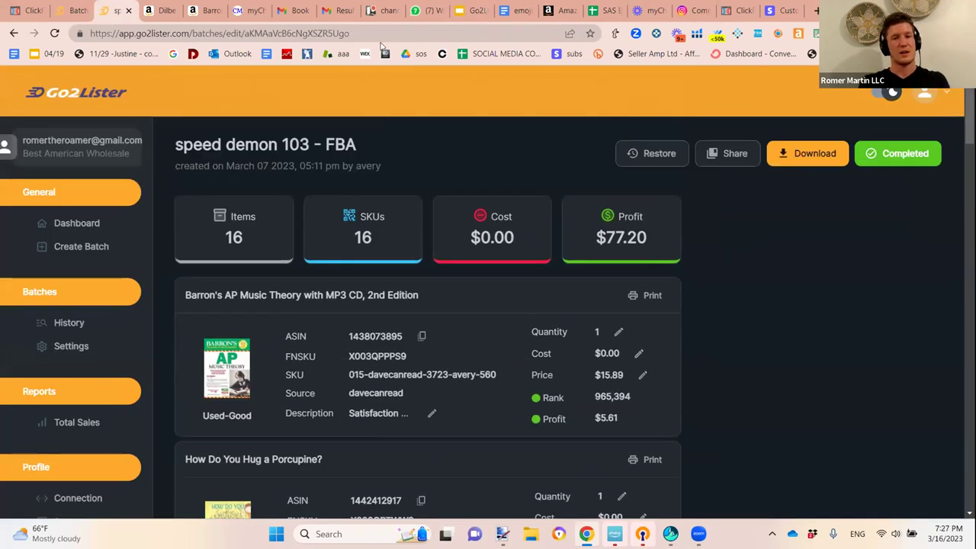
click(254, 11)
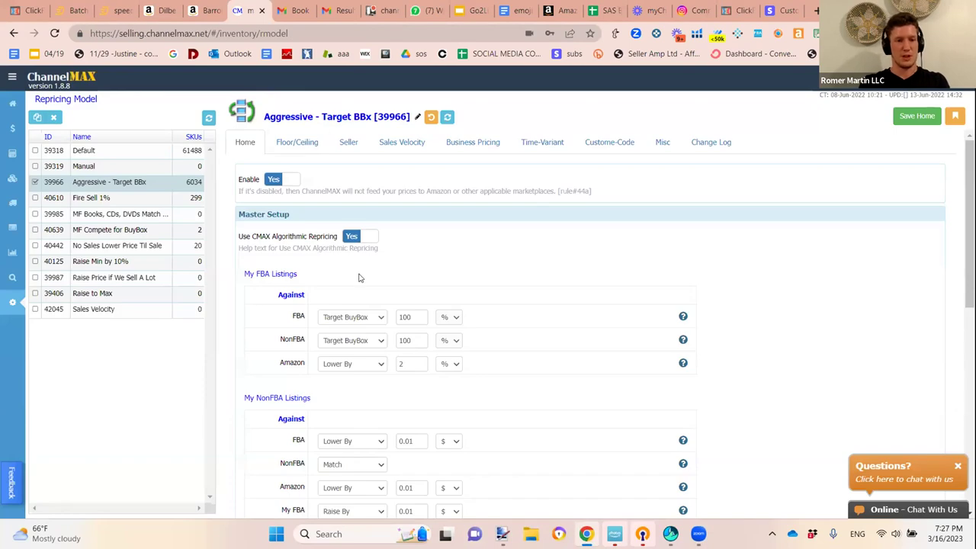
scroll(358, 277, down, 2)
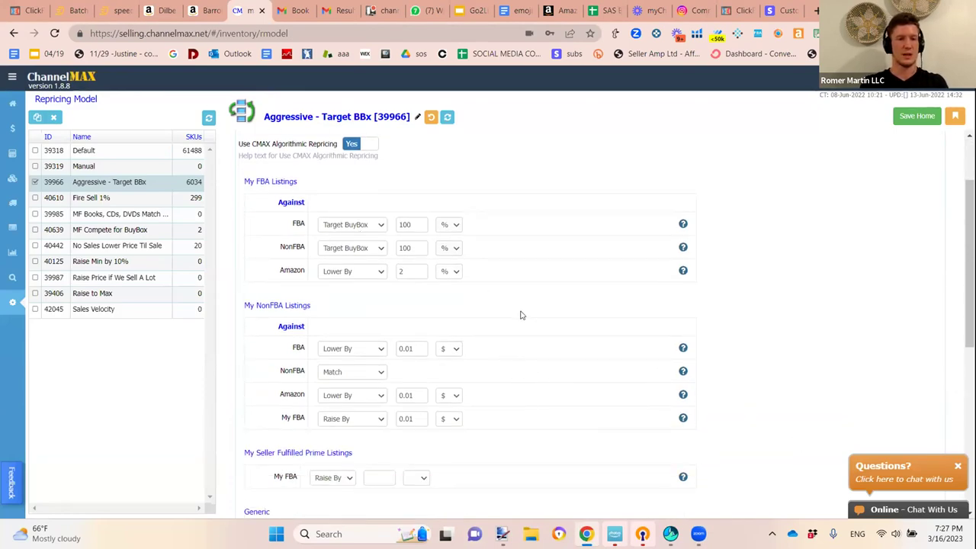
scroll(471, 347, down, 1)
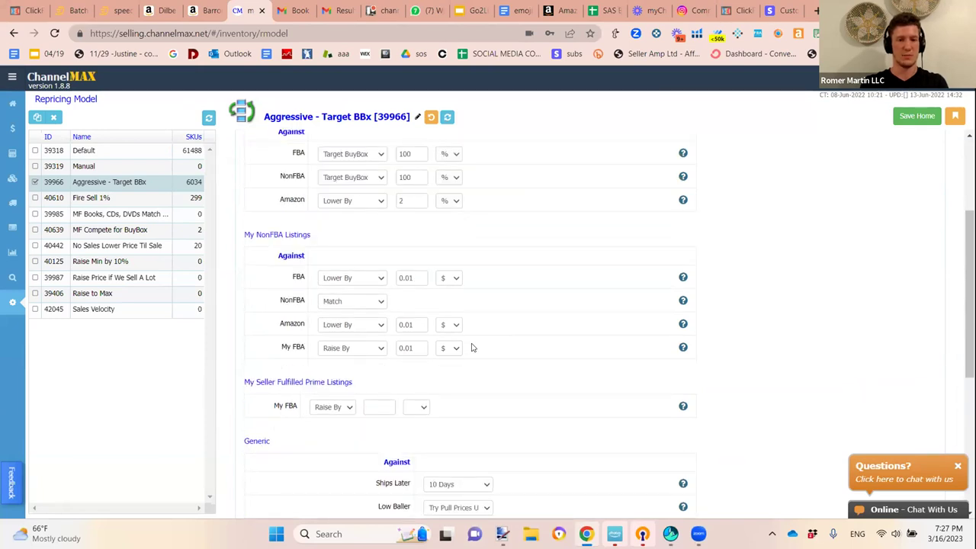
scroll(471, 346, up, 1)
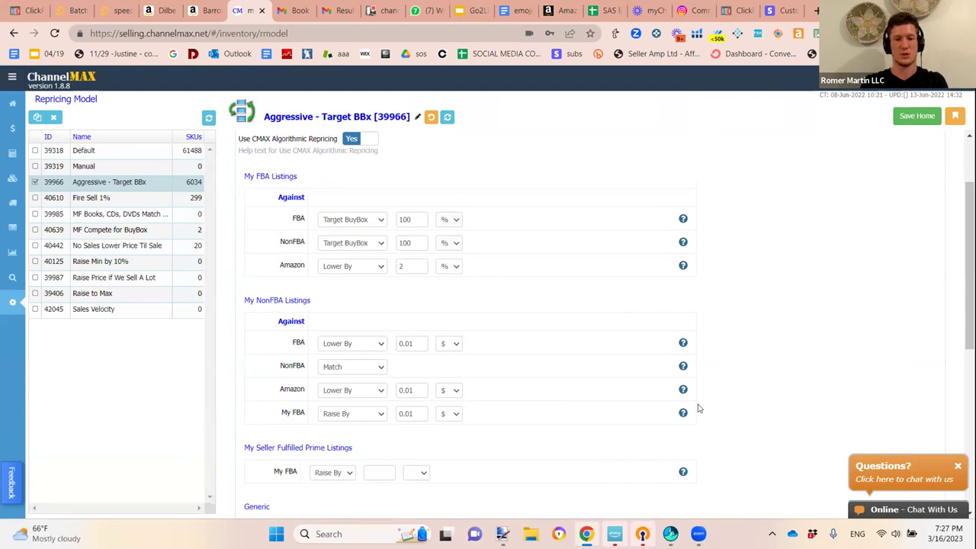
Look at the ChannelMAX live support chat, minimize it and review the Aggressive - Target BBx home settings down to the generic rules.
click(886, 510)
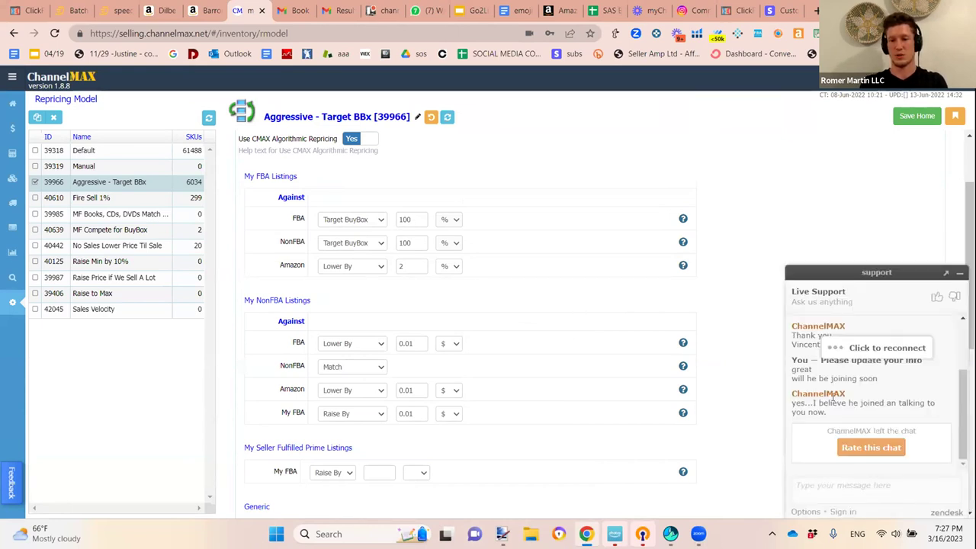
click(960, 276)
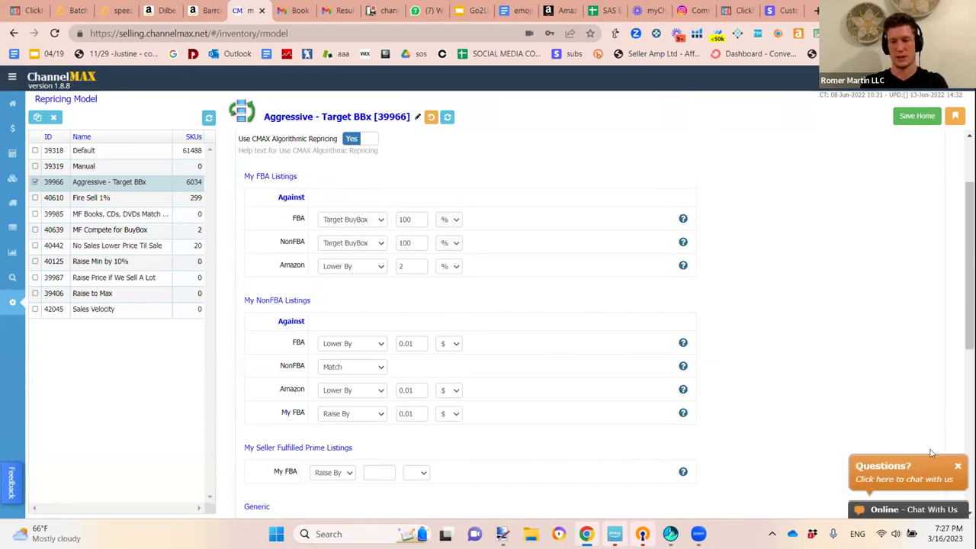
click(873, 509)
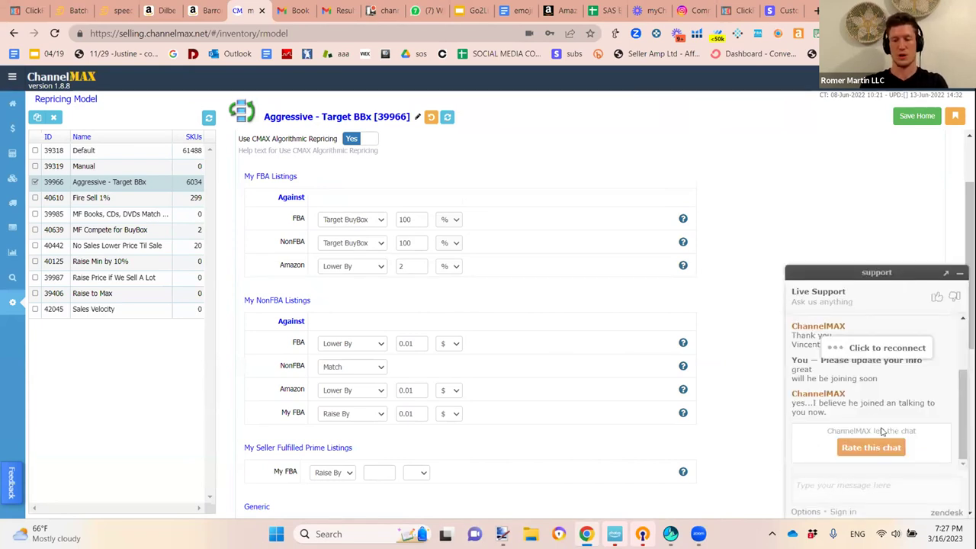
click(958, 275)
scroll(627, 330, down, 5)
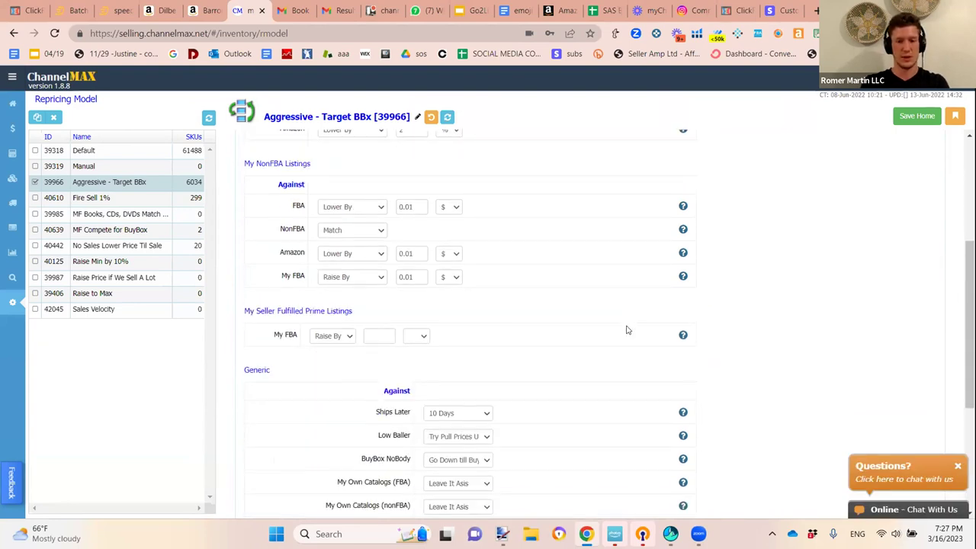
scroll(626, 329, up, 10)
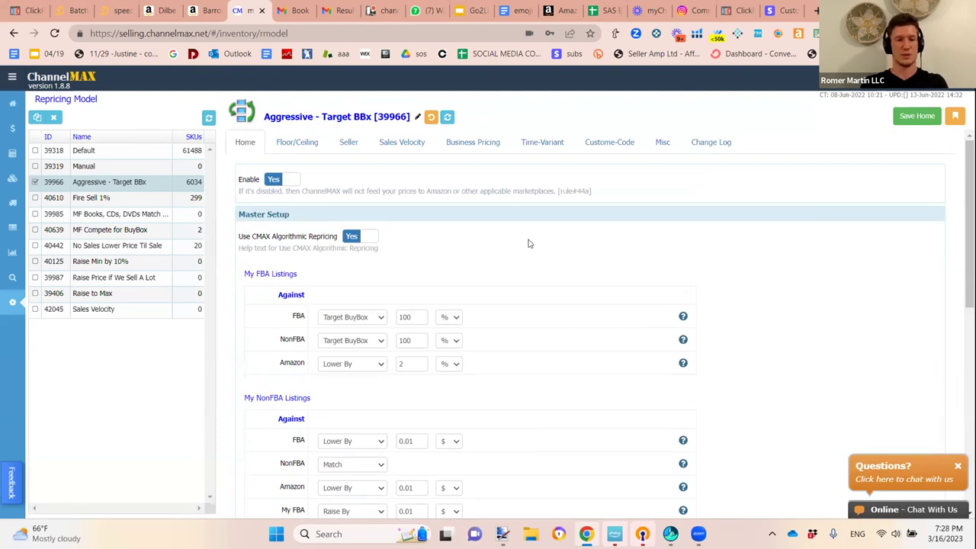
Revisit the Go2Lister pricing rules and speed demon 103 batch, and present the Go2Lister & ChannelMAX QR Codes slide full screen.
click(118, 13)
click(73, 11)
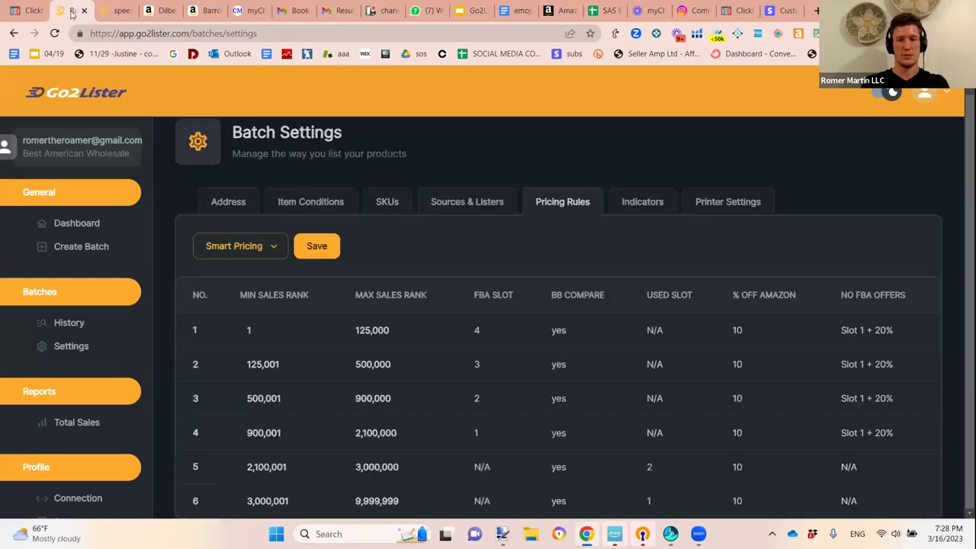
click(116, 12)
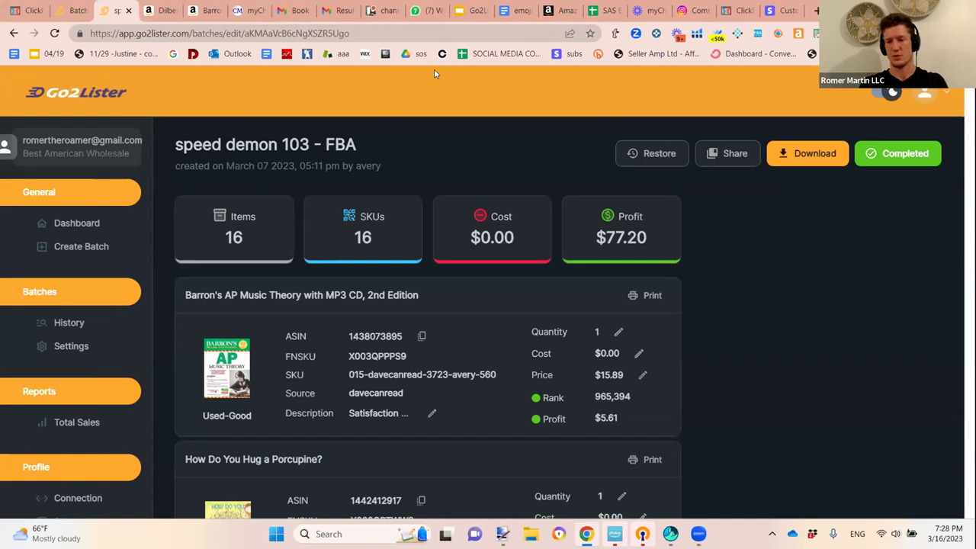
click(463, 13)
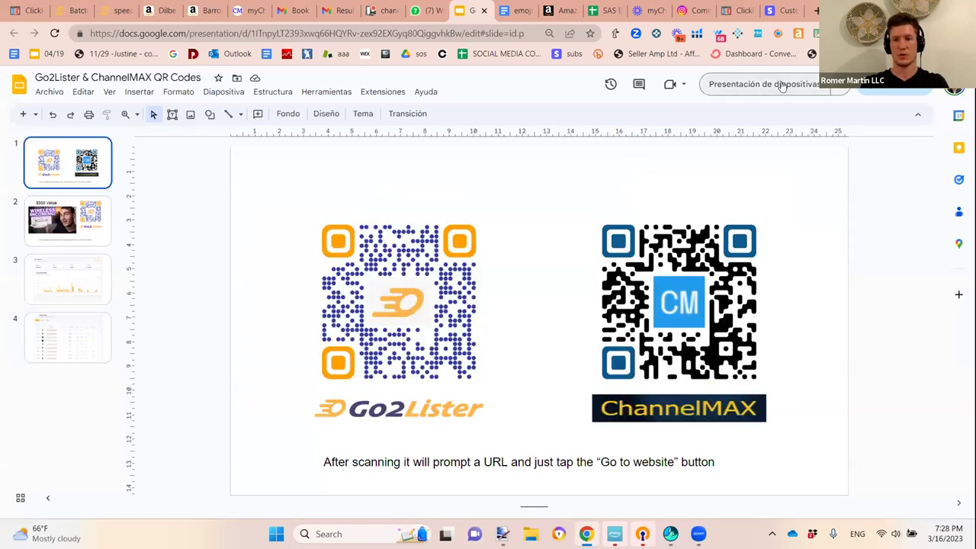
click(775, 89)
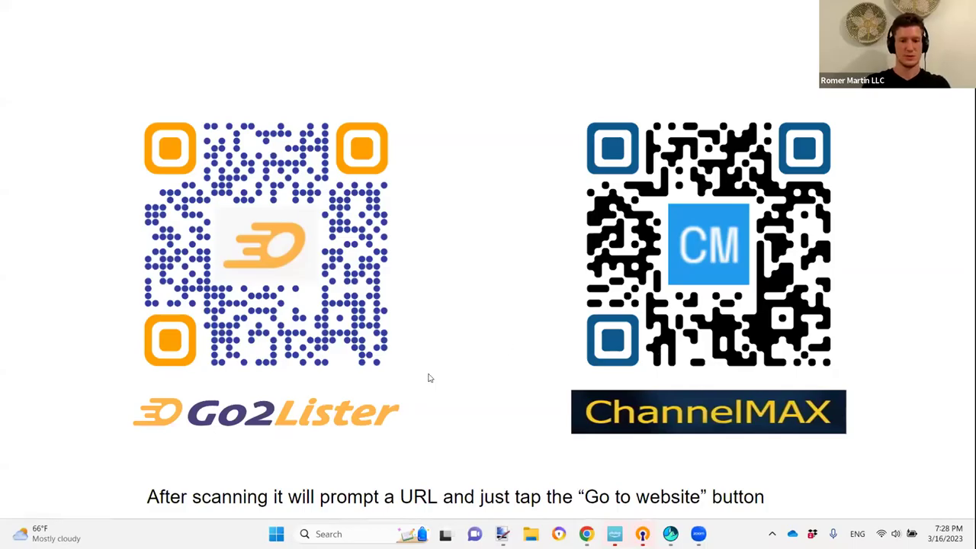
Adjust the system volume up and down, ending at 66.
key(XF86AudioLowerVolume)
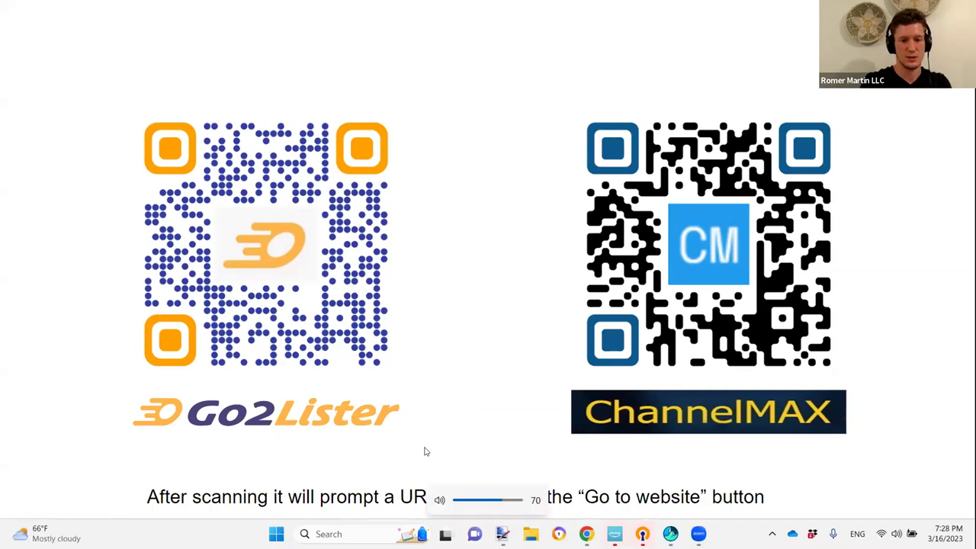
key(XF86AudioRaiseVolume)
key(XF86AudioLowerVolume)
key(XF86AudioLowerVolume)
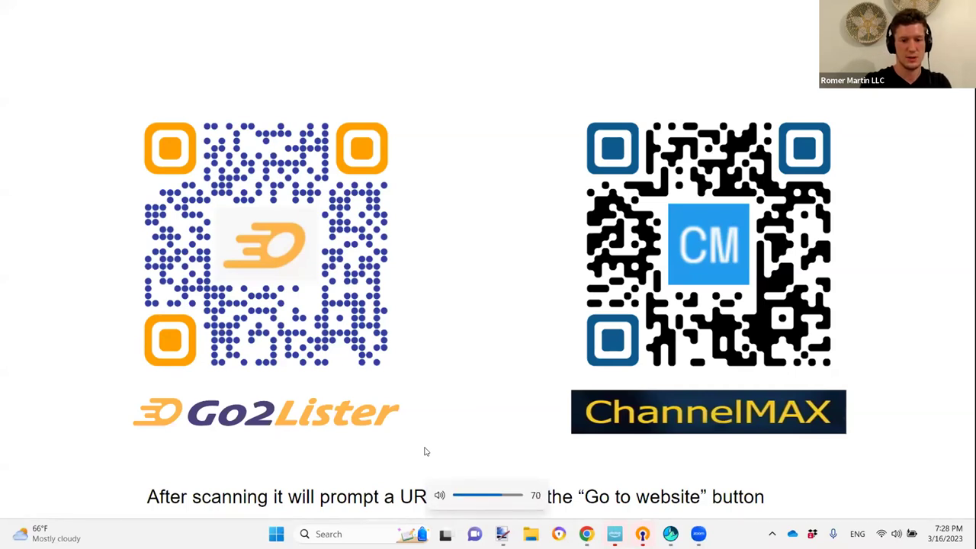
key(XF86AudioRaiseVolume)
key(XF86AudioRaiseVolume)
key(XF86AudioRaiseVolume)
key(XF86AudioRaiseVolume)
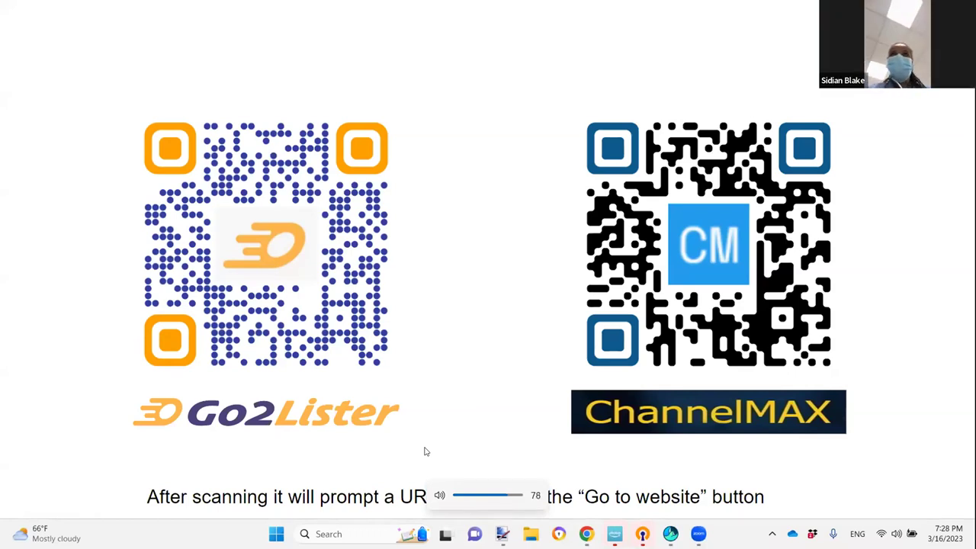
key(XF86AudioLowerVolume)
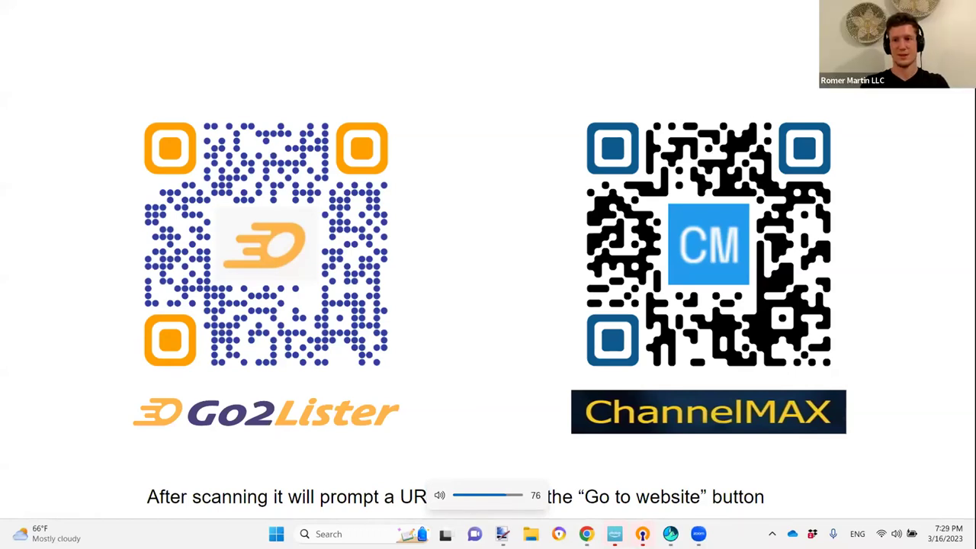
key(XF86AudioLowerVolume)
key(XF86AudioLowerVolume)
key(XF86AudioLowerVolume)
key(XF86AudioLowerVolume)
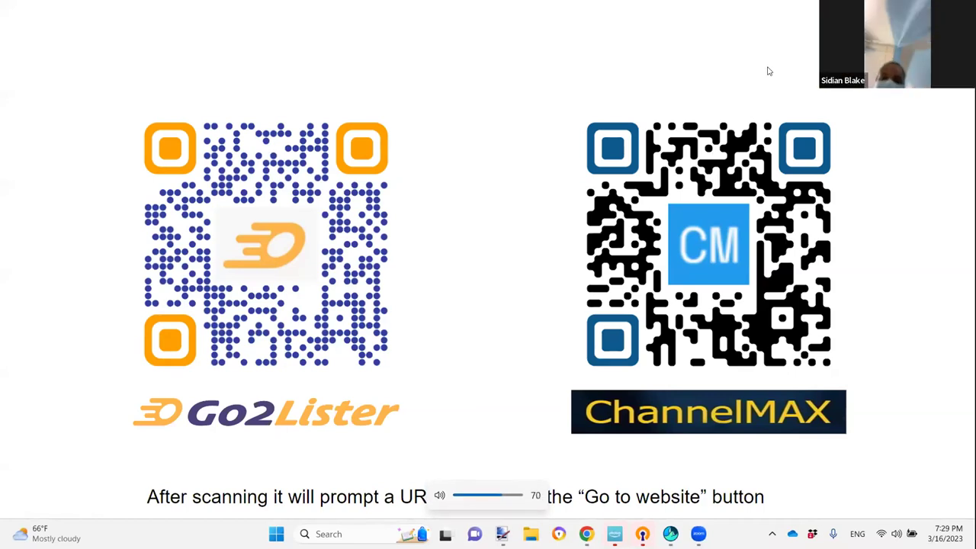
key(XF86AudioLowerVolume)
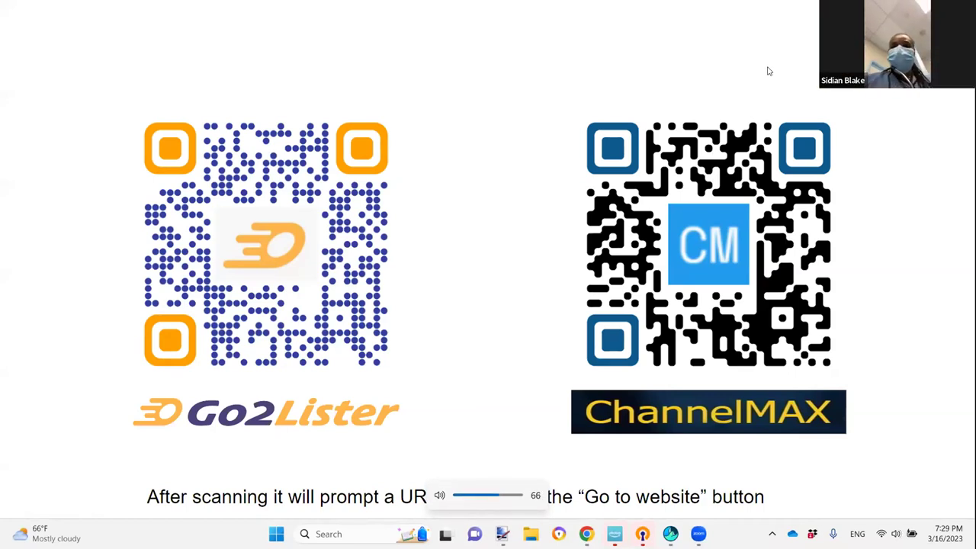
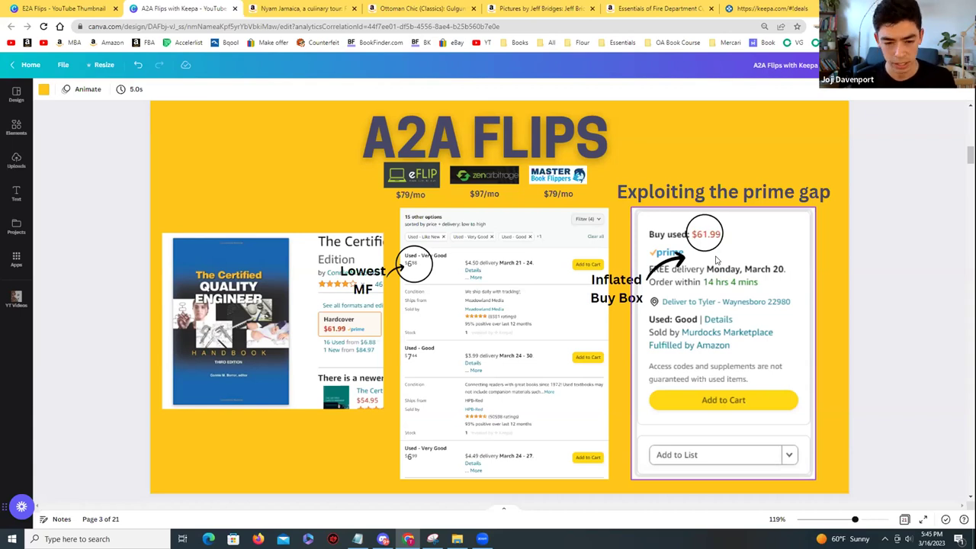
Go through the A2A Flips with Keepa design in Canva from page 3 to the Keepa Alerts page.
scroll(677, 312, down, 5)
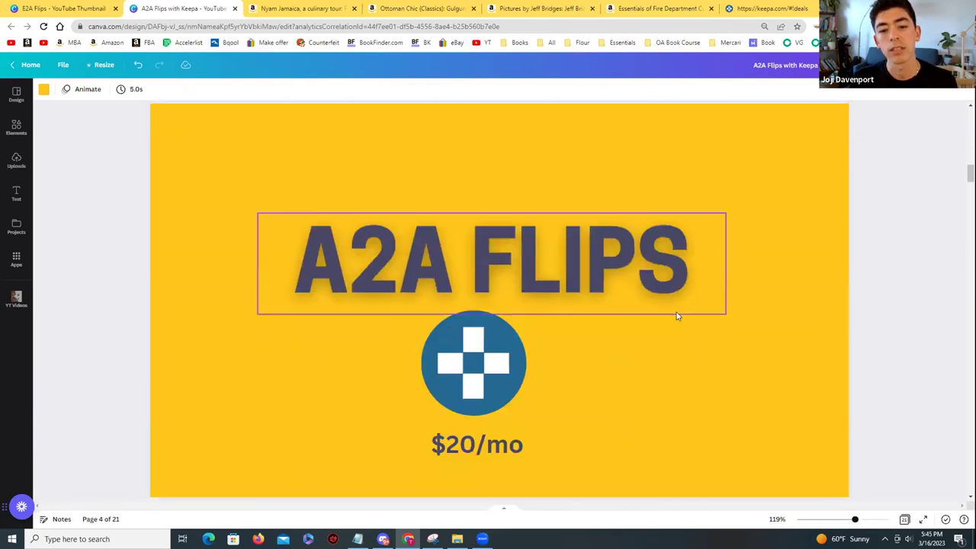
scroll(614, 340, down, 2)
scroll(473, 352, up, 2)
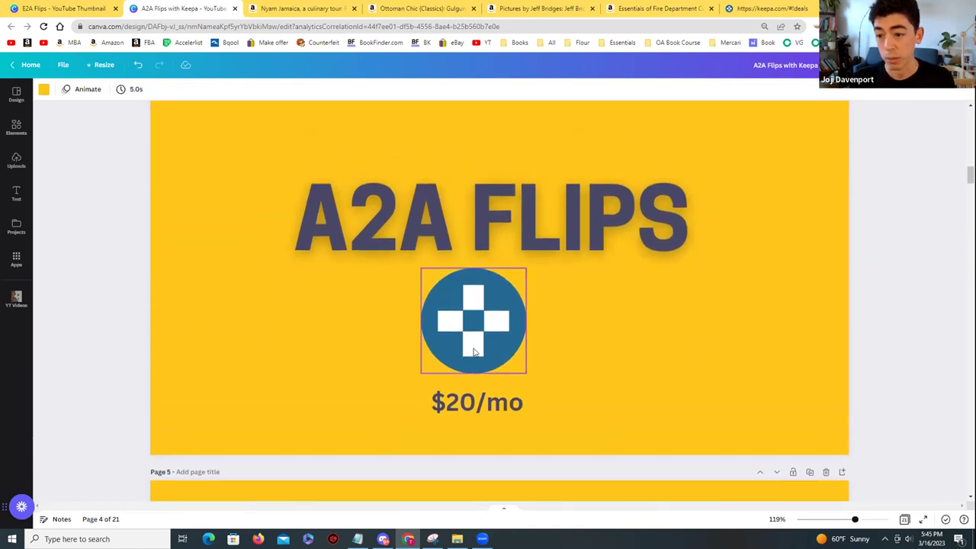
scroll(544, 364, down, 5)
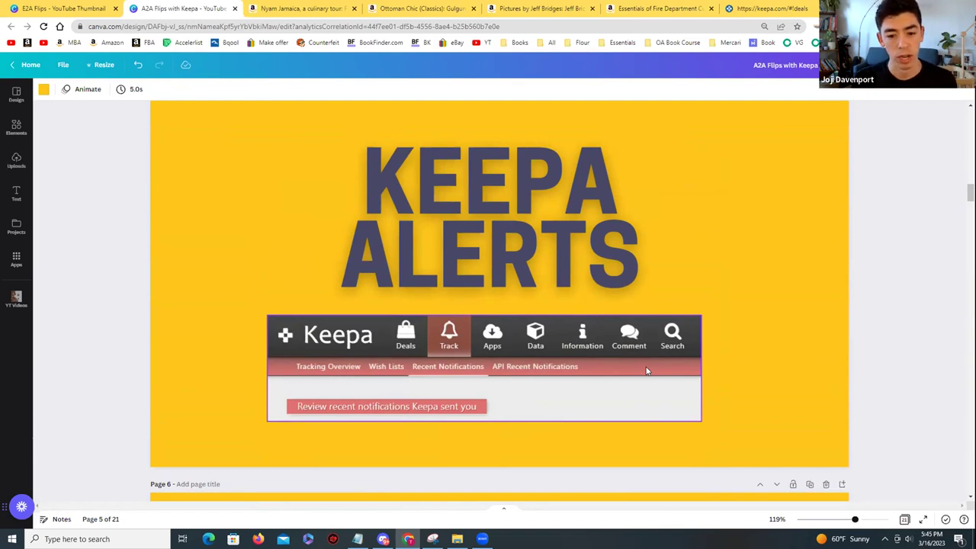
Review the Pictures by Jeff Bridges purchase and sales example on page 6 and its Keepa price chart on page 7.
scroll(648, 370, down, 5)
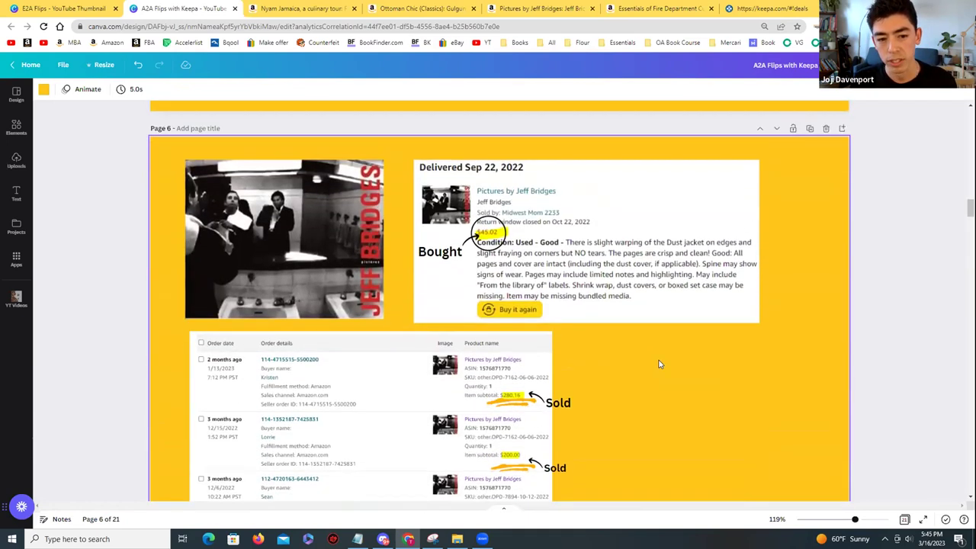
scroll(659, 366, down, 1)
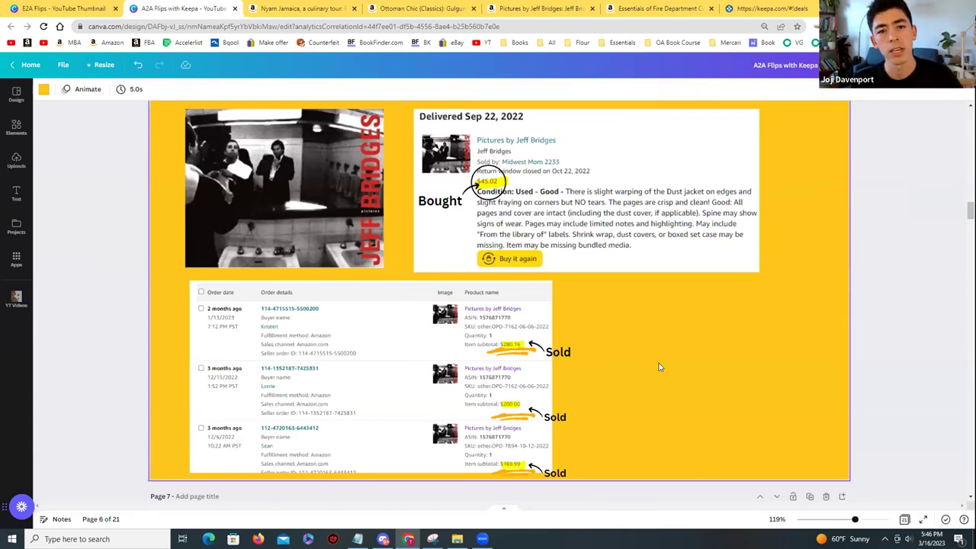
scroll(652, 385, down, 1)
scroll(652, 385, up, 1)
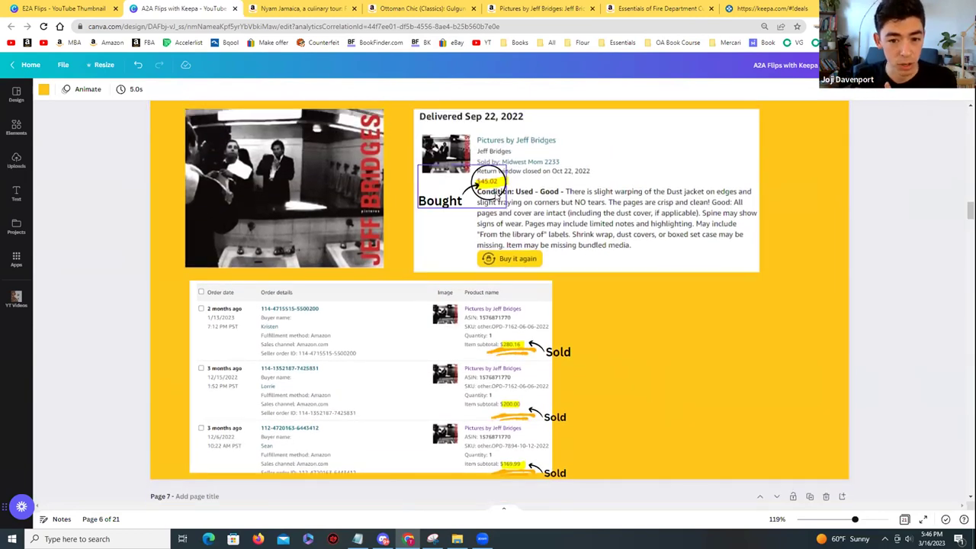
scroll(499, 194, down, 1)
scroll(499, 194, down, 2)
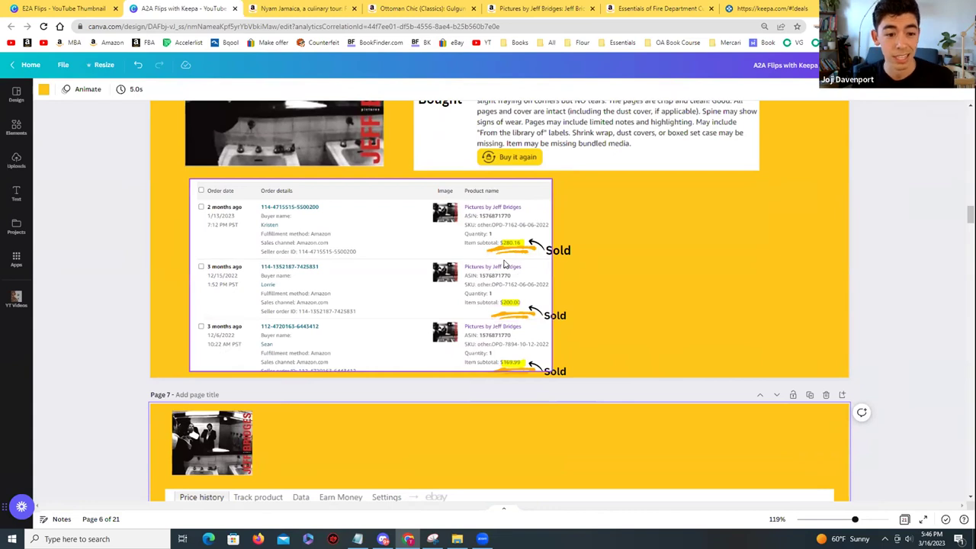
scroll(634, 324, down, 5)
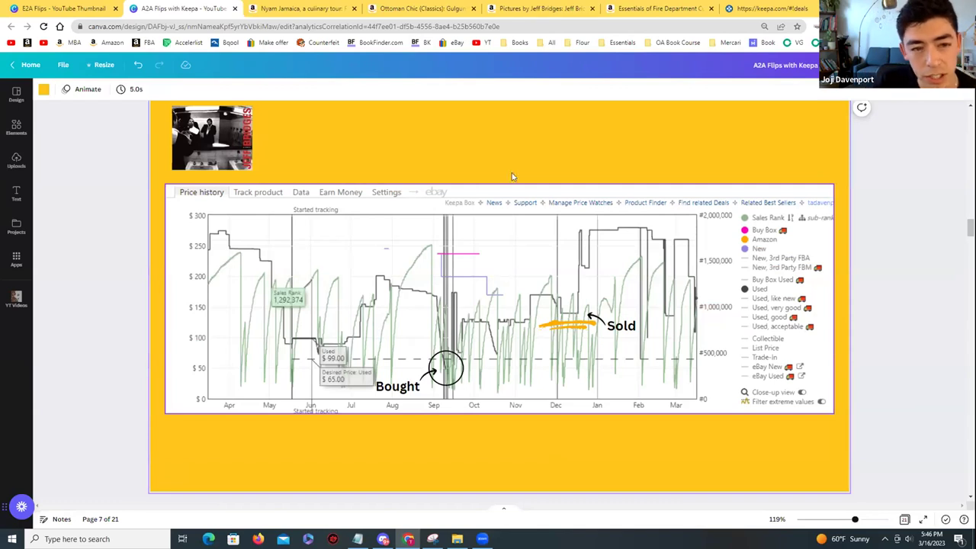
Switch to the Pictures by Jeff Bridges Amazon listing and zoom the Keepa price history to mid-August through mid-September.
click(554, 7)
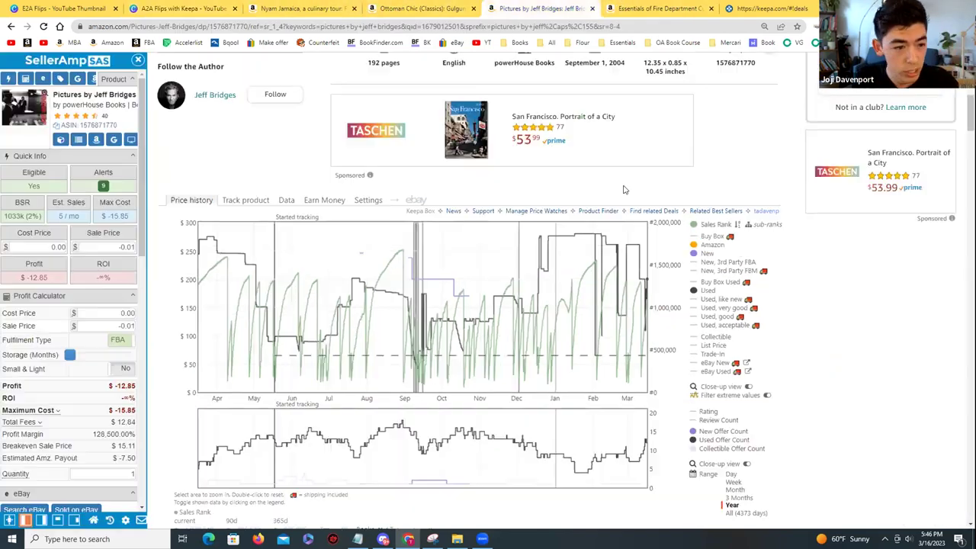
scroll(636, 238, down, 1)
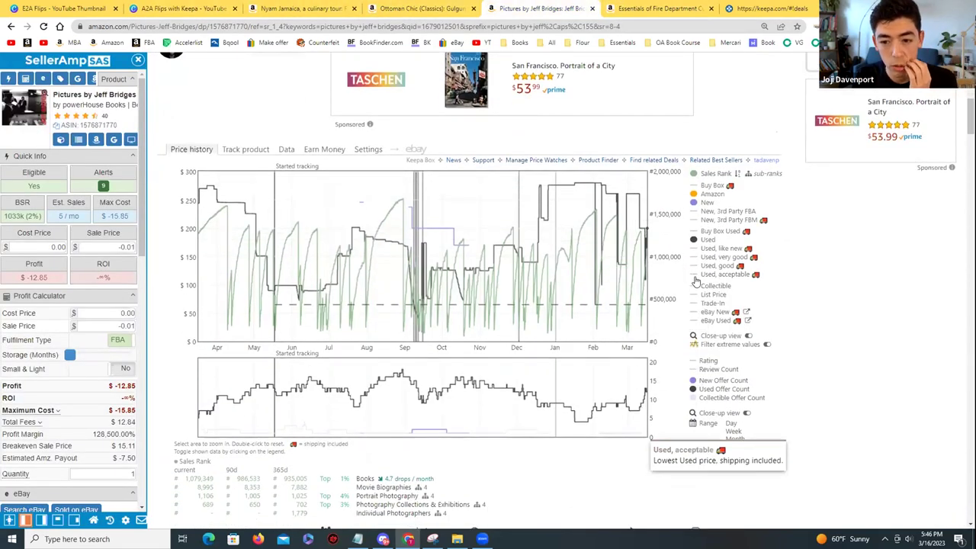
mouse_move(702, 243)
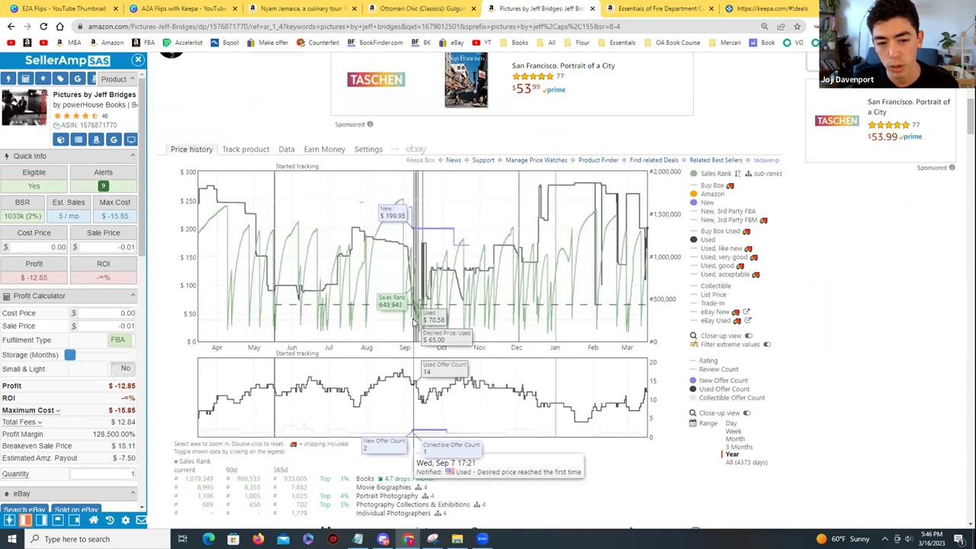
drag(394, 306, 381, 306)
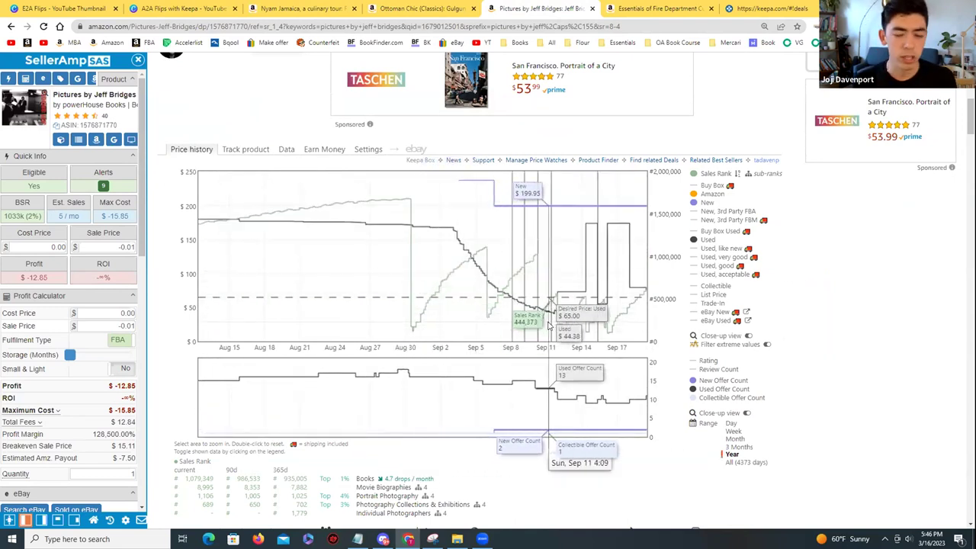
Open the book's existing Keepa tracking to examine its desired used price, and return to the price history.
click(254, 150)
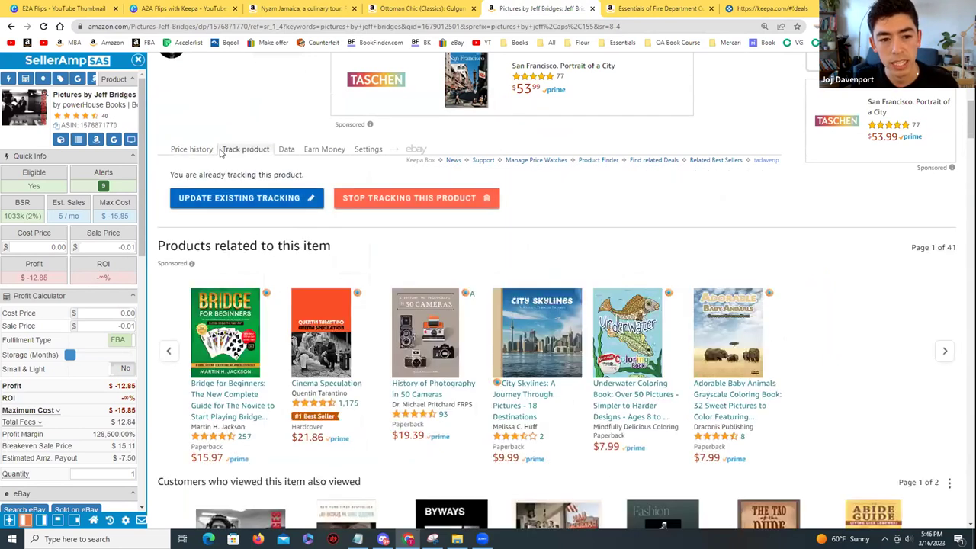
click(222, 197)
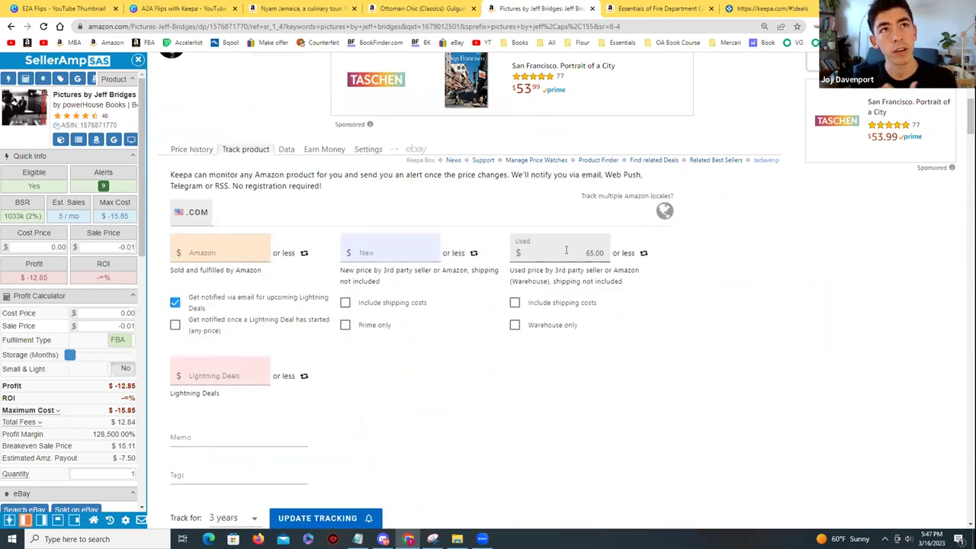
click(199, 151)
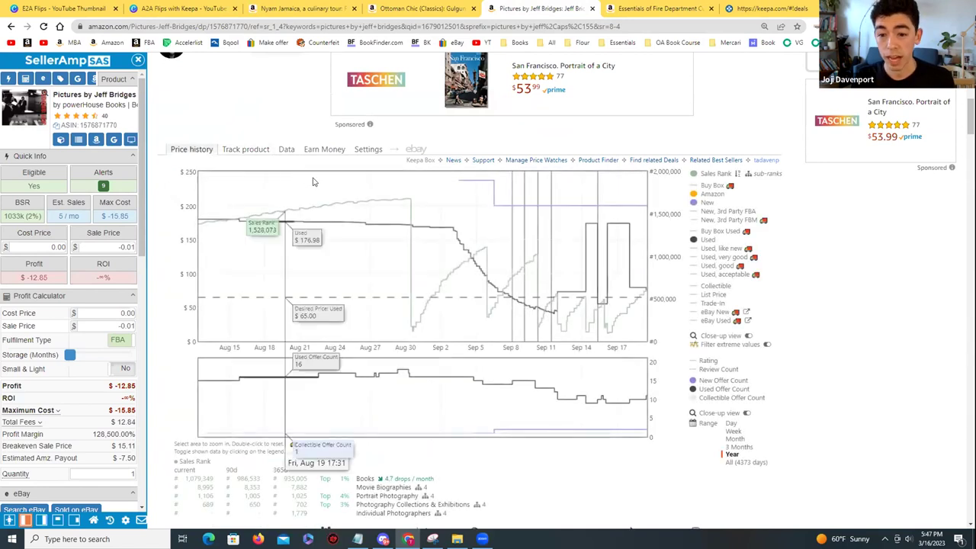
Zoom the one-year chart into late August through mid-September, restore the Year range and recheck the Keepa tracking settings.
click(733, 454)
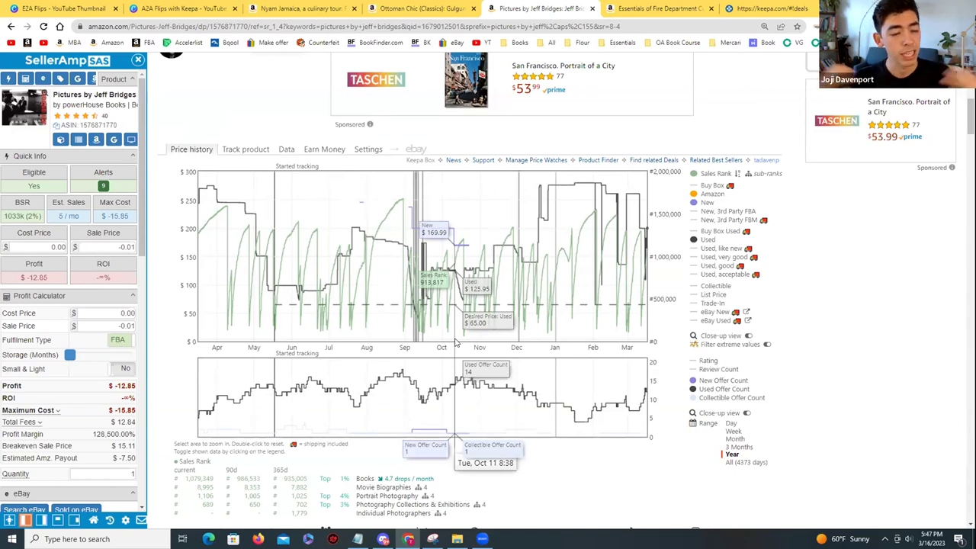
drag(398, 297, 428, 294)
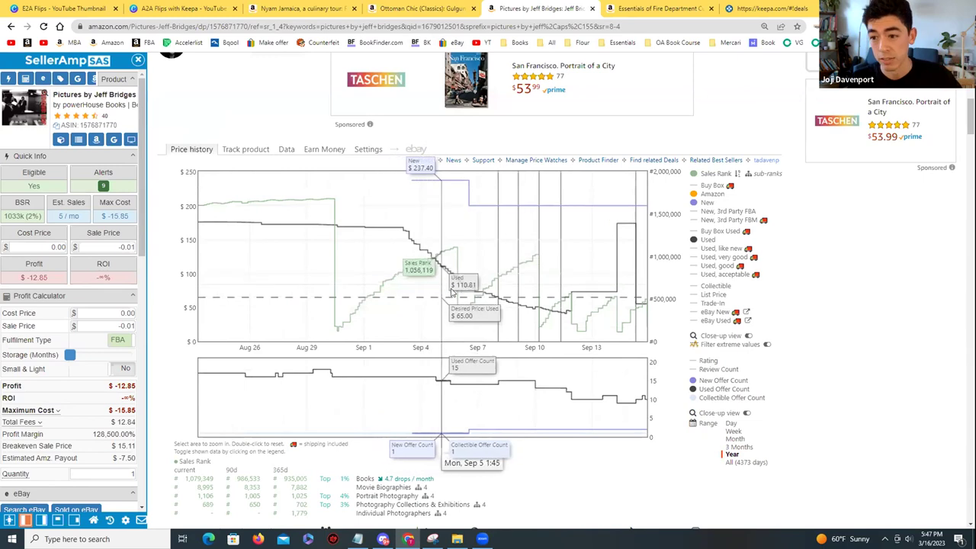
click(731, 454)
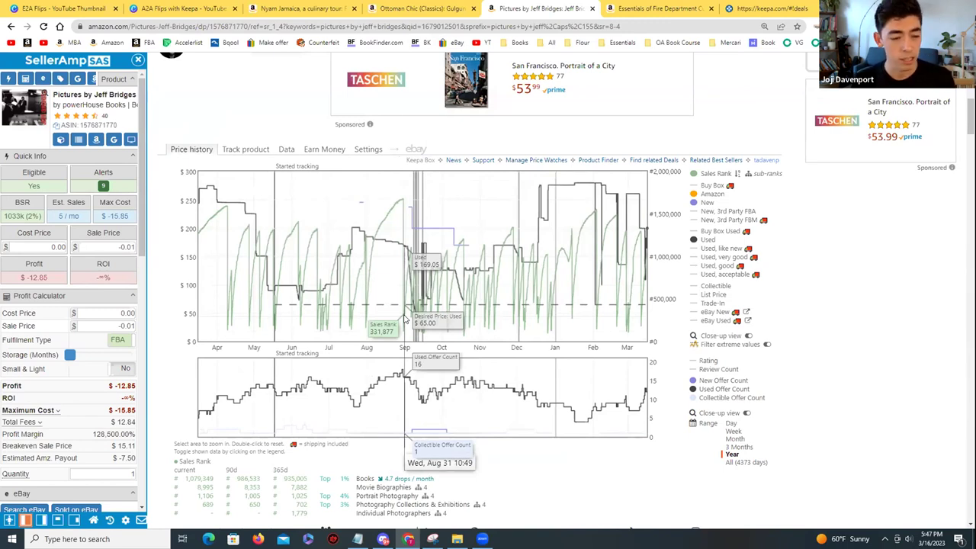
click(246, 149)
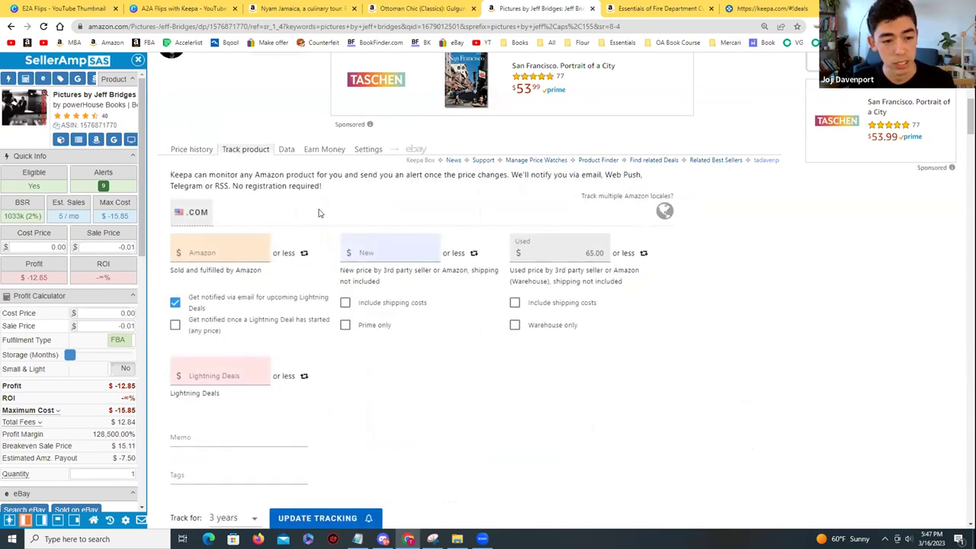
click(200, 153)
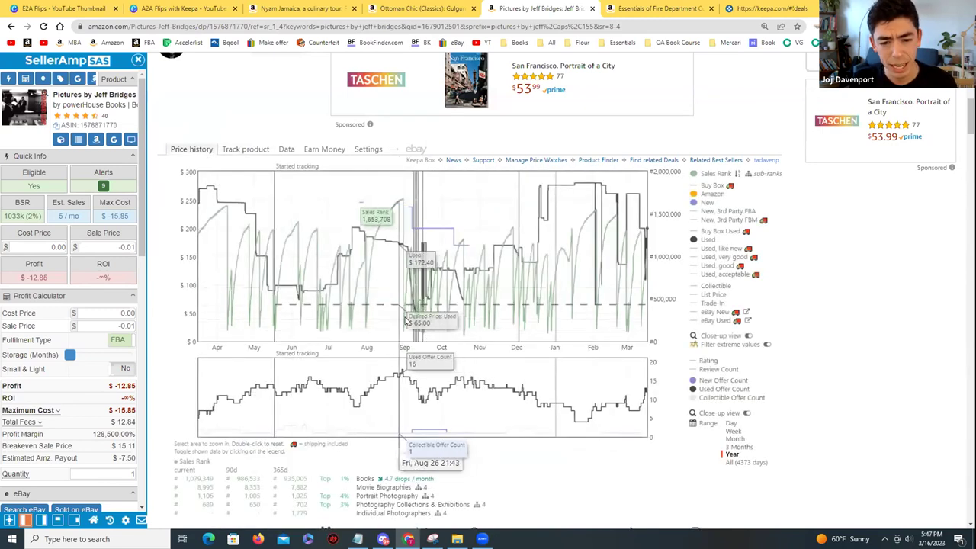
Inspect the Keepa chart zoomed to mid-August through late September and to March through May, restoring the full-year view after each.
drag(433, 311, 386, 310)
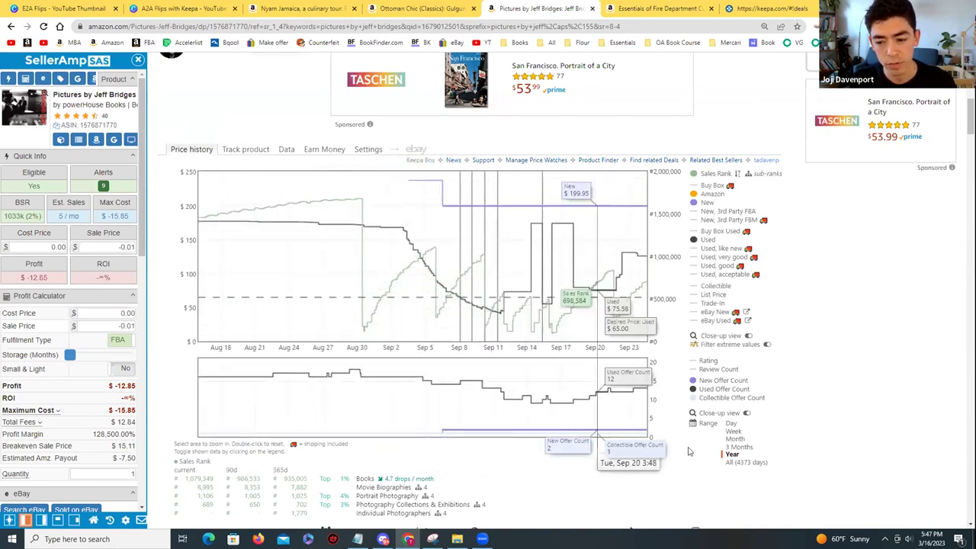
double_click(414, 310)
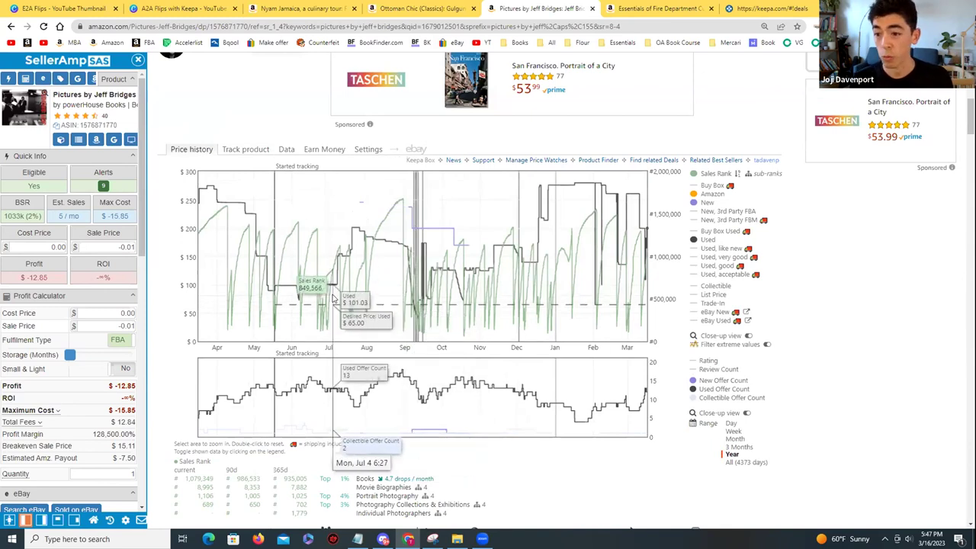
drag(333, 299, 196, 297)
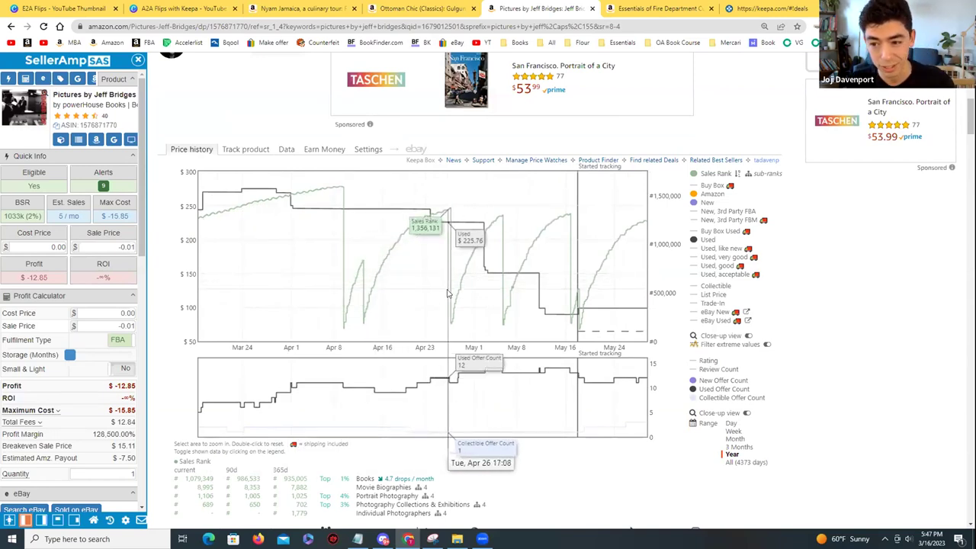
click(741, 455)
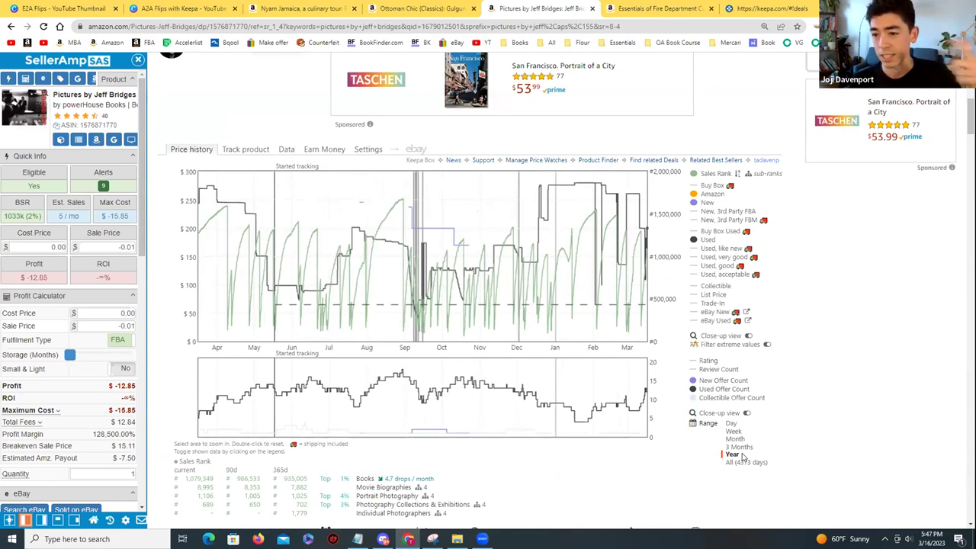
Zoom the Keepa price chart to late August through the end of September and restore the full-year view.
drag(390, 343, 453, 347)
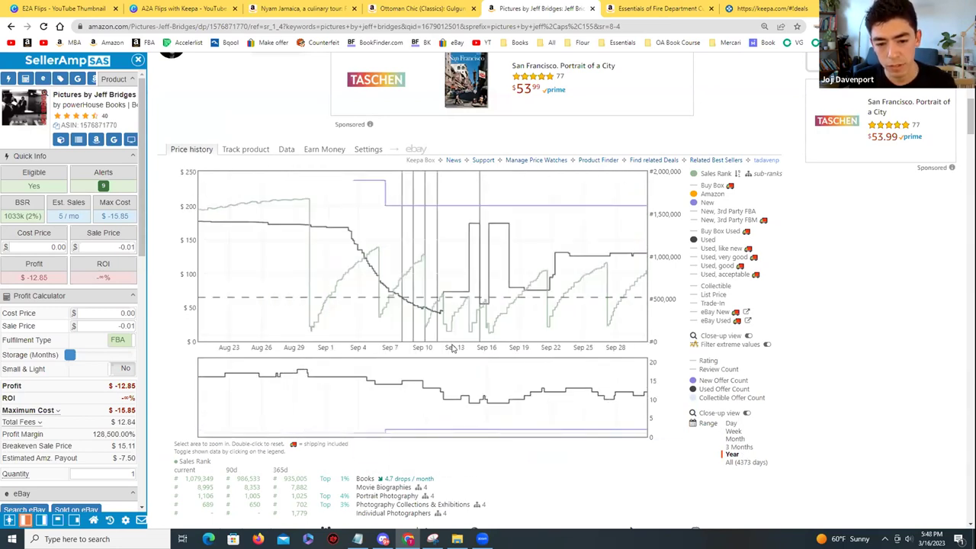
click(730, 447)
click(731, 455)
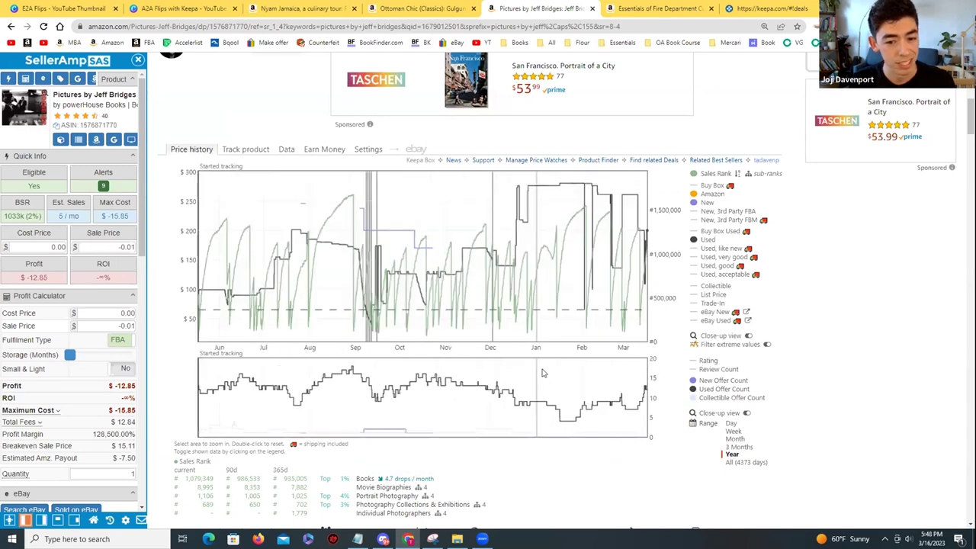
Zoom the chart to October through early February and into December 1–3, check the community tracking prices, and restore the Year range.
drag(438, 303, 616, 322)
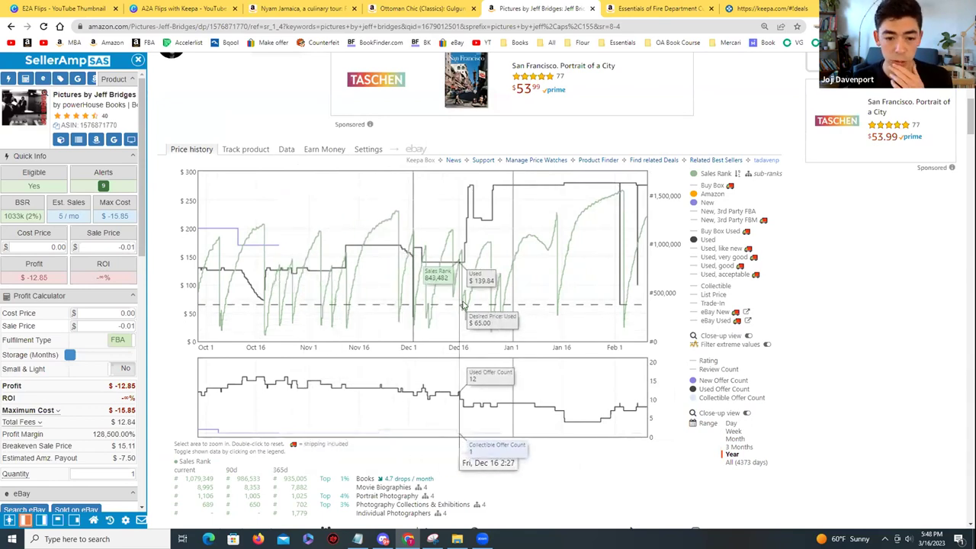
drag(393, 312, 488, 304)
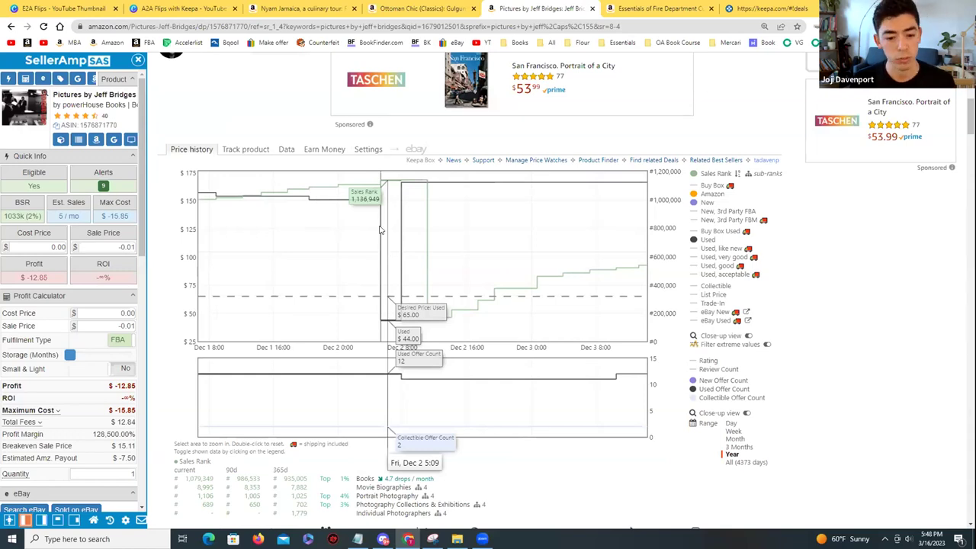
scroll(387, 254, down, 3)
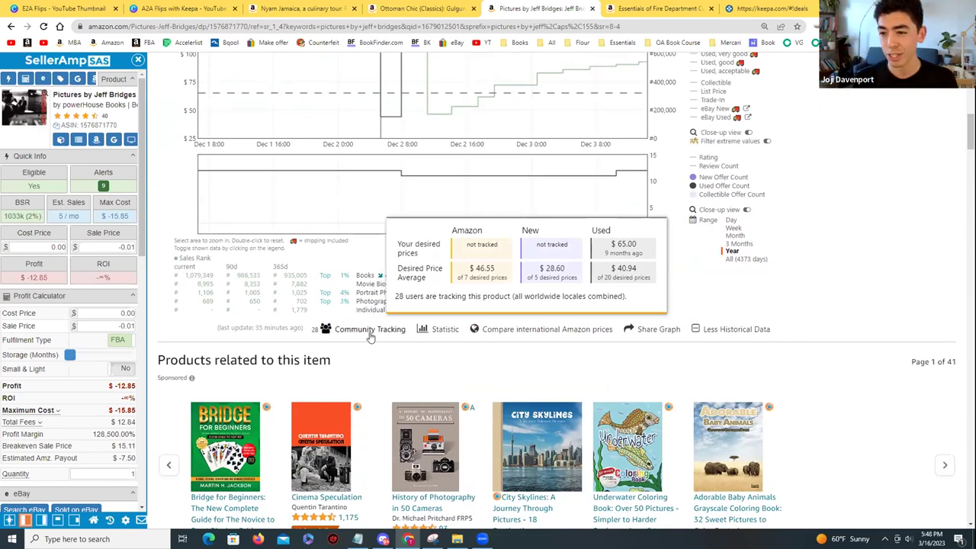
click(732, 251)
scroll(672, 289, up, 2)
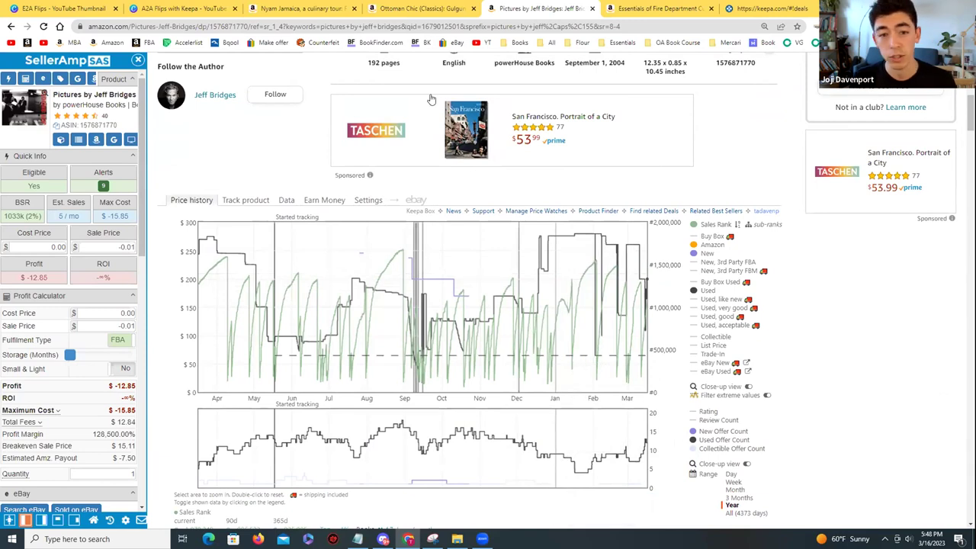
Switch to the A2A Flips Canva presentation and examine the Assessment in Special Education purchase and sale prices on page 8.
click(186, 9)
scroll(525, 211, down, 6)
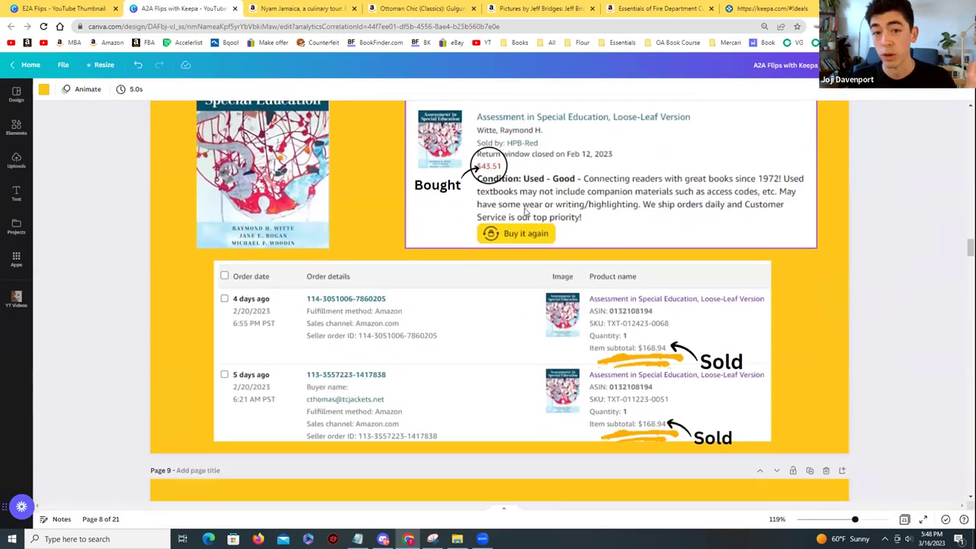
scroll(333, 205, up, 1)
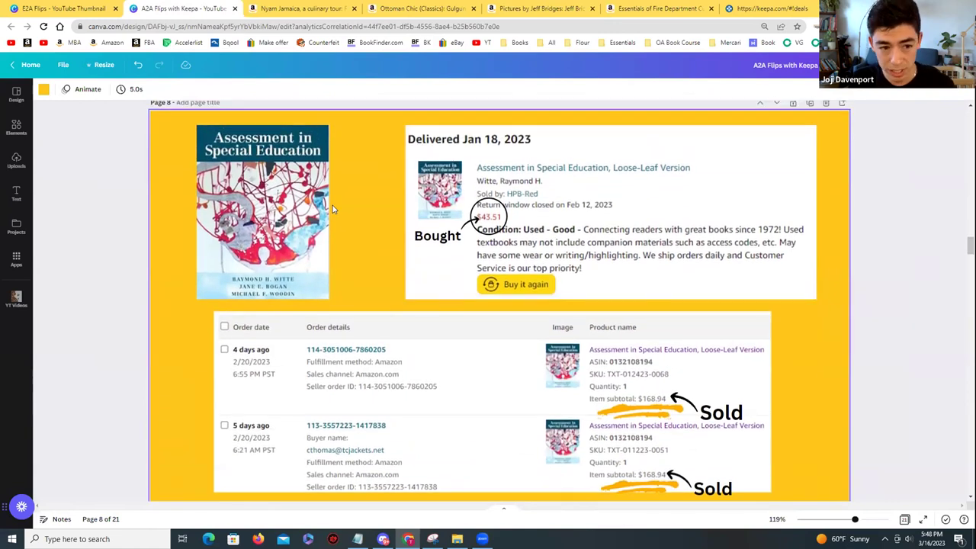
scroll(329, 199, down, 1)
scroll(457, 218, up, 1)
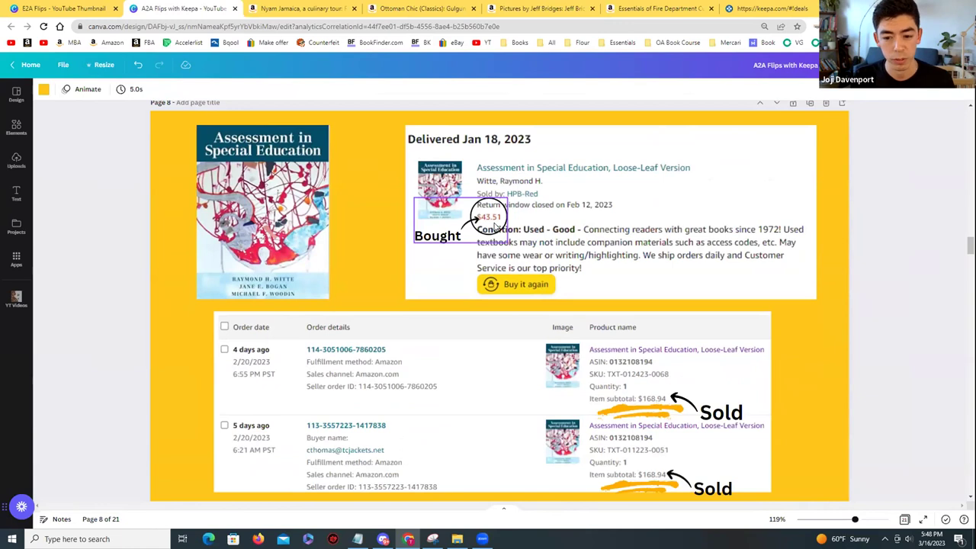
scroll(497, 226, down, 1)
scroll(494, 227, down, 1)
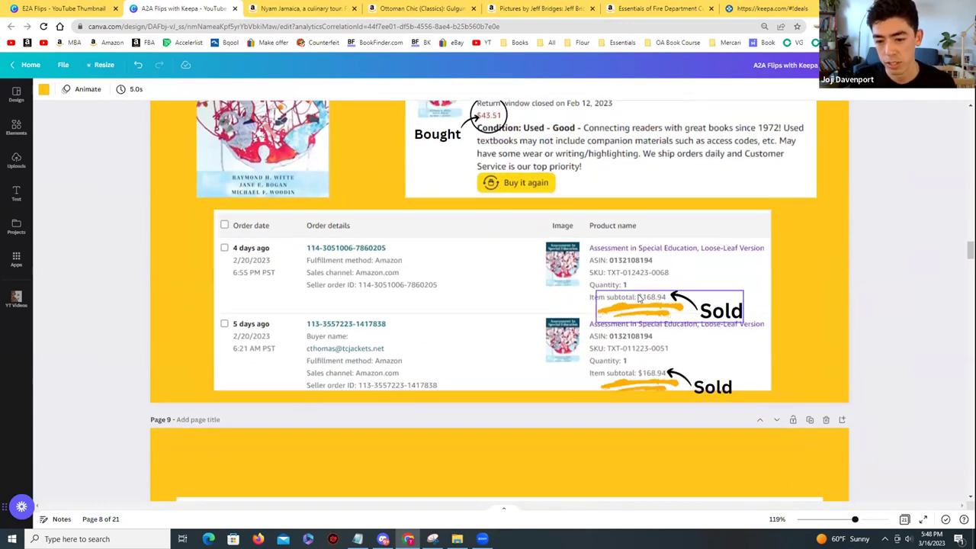
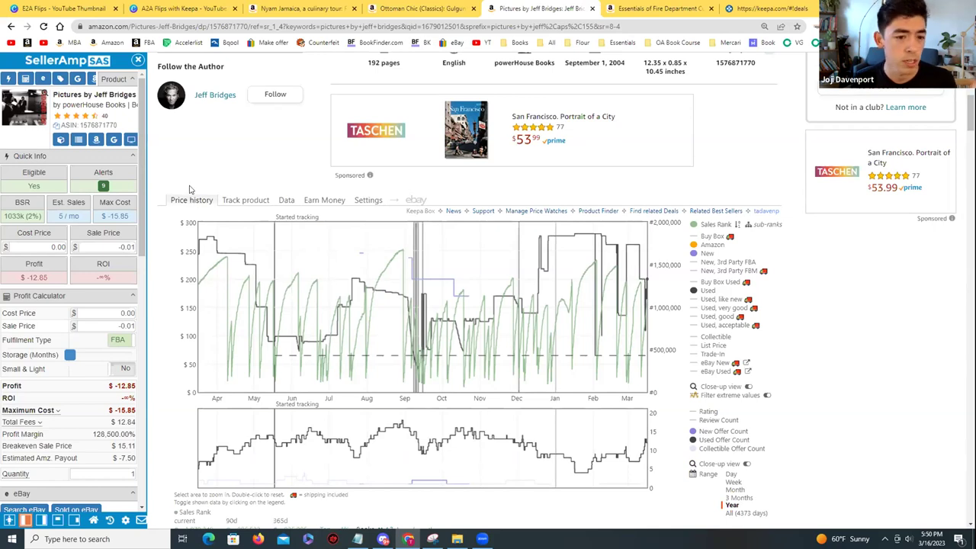
Open the Jeff Bridges book's Keepa tracking form, and review the recent notifications and tracking overview on the Keepa site.
click(242, 200)
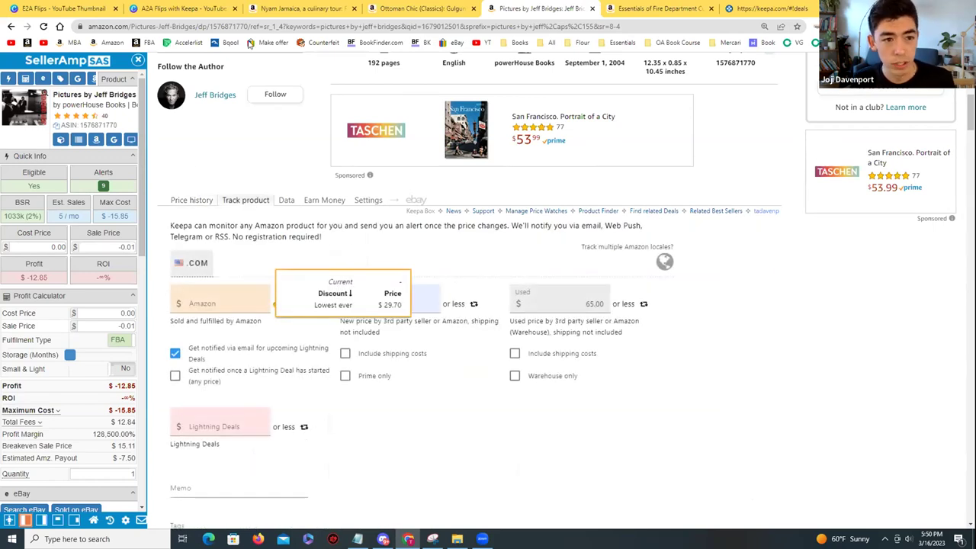
click(772, 8)
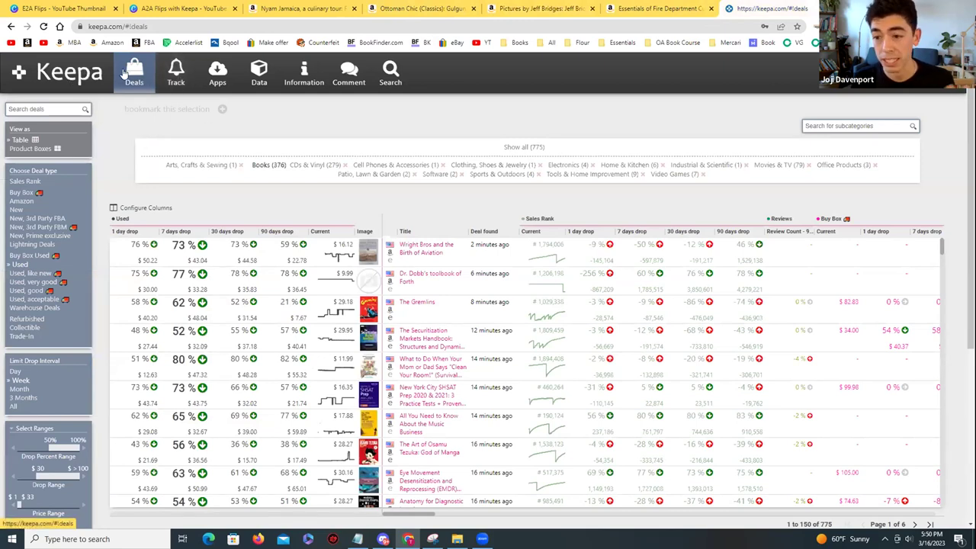
click(177, 75)
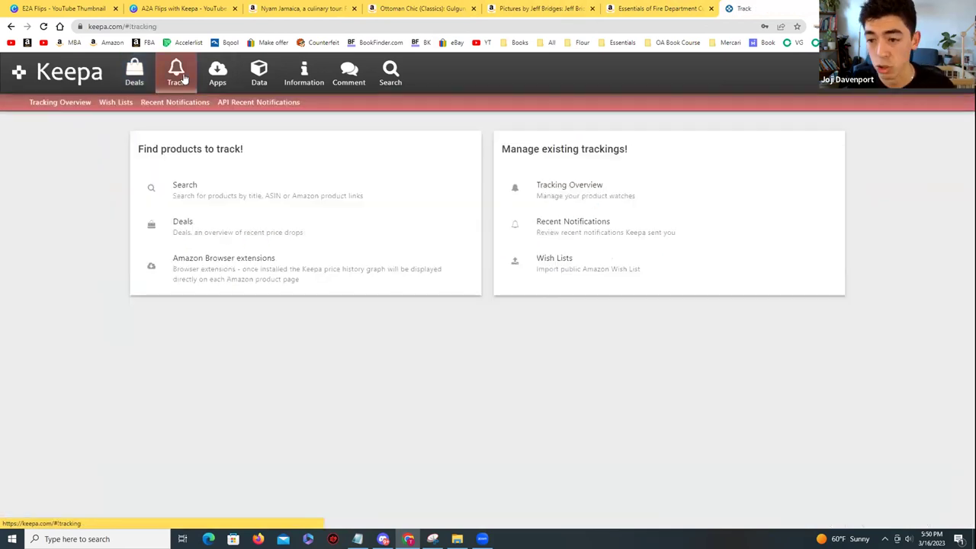
click(162, 103)
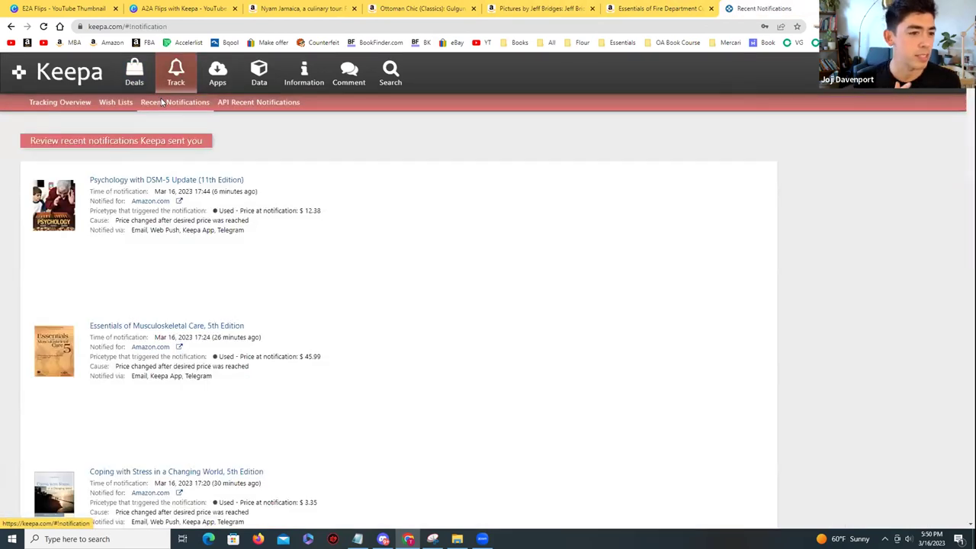
click(70, 112)
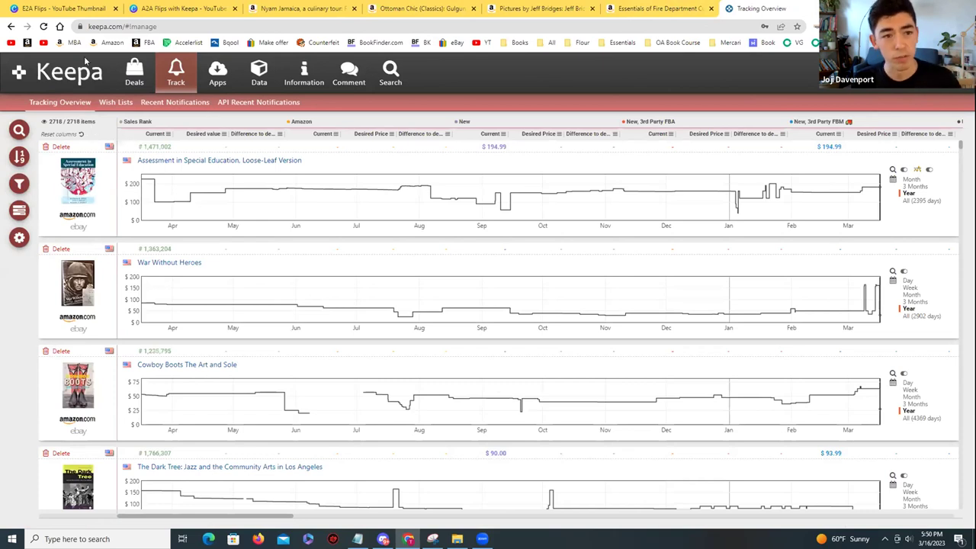
Return to the A2A Flips Canva presentation and show the Keepa Deals title slide on page 10.
click(176, 9)
scroll(333, 163, up, 2)
scroll(333, 163, down, 2)
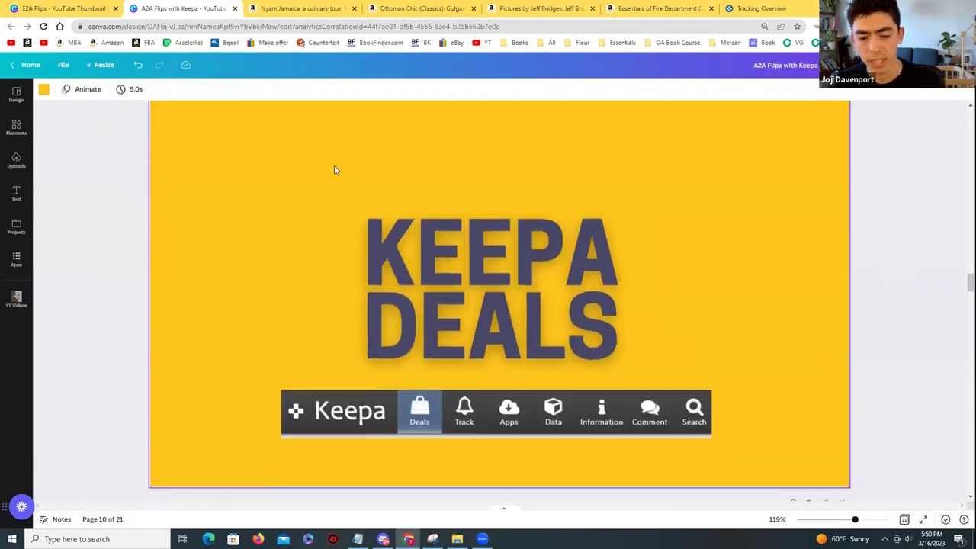
scroll(336, 158, down, 1)
scroll(336, 159, up, 1)
scroll(337, 166, down, 1)
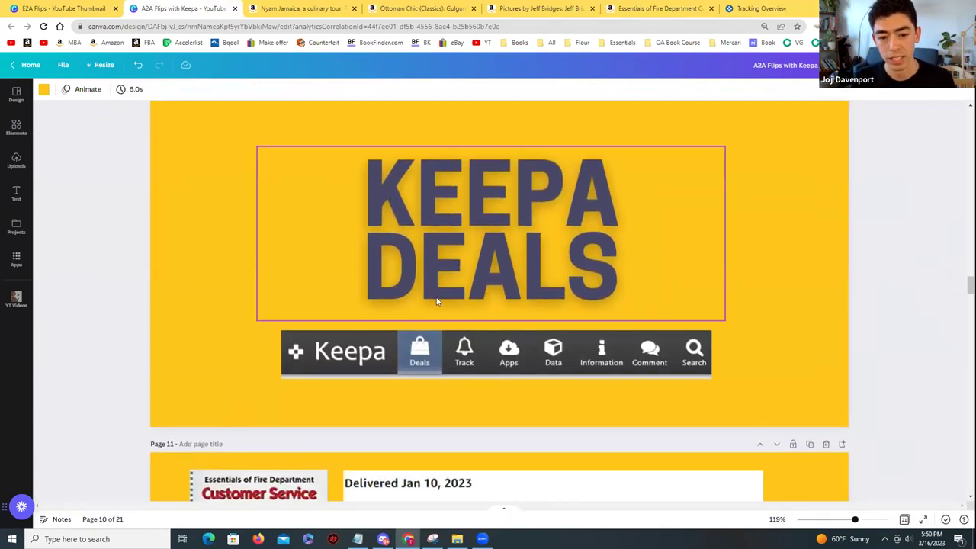
Switch to the Keepa site, open the deals list, and examine its deal type, drop interval, range and sorting filters.
click(762, 8)
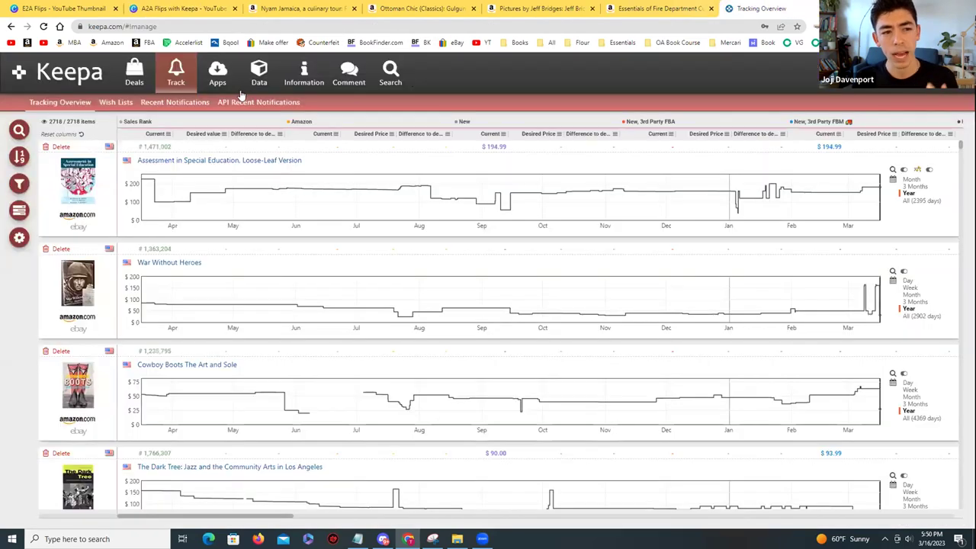
click(133, 80)
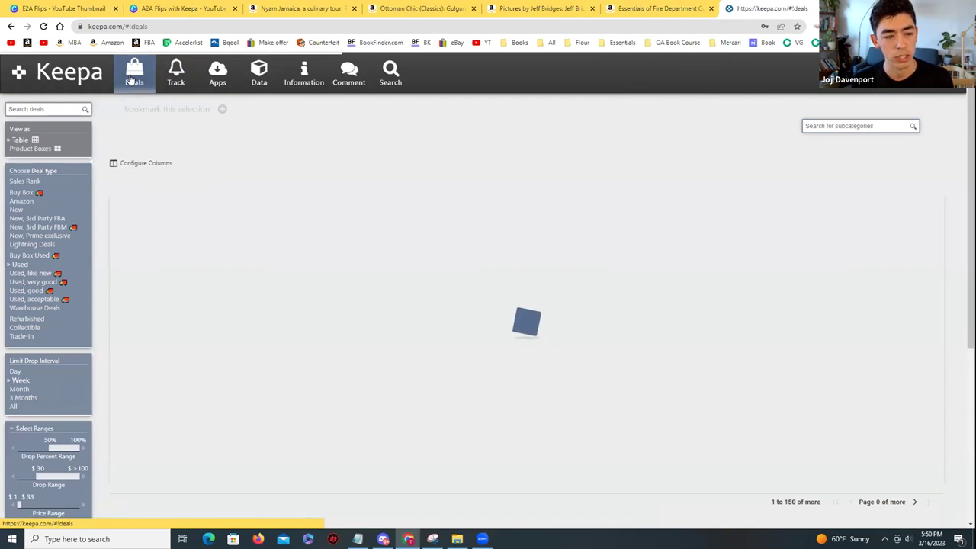
scroll(35, 133, down, 1)
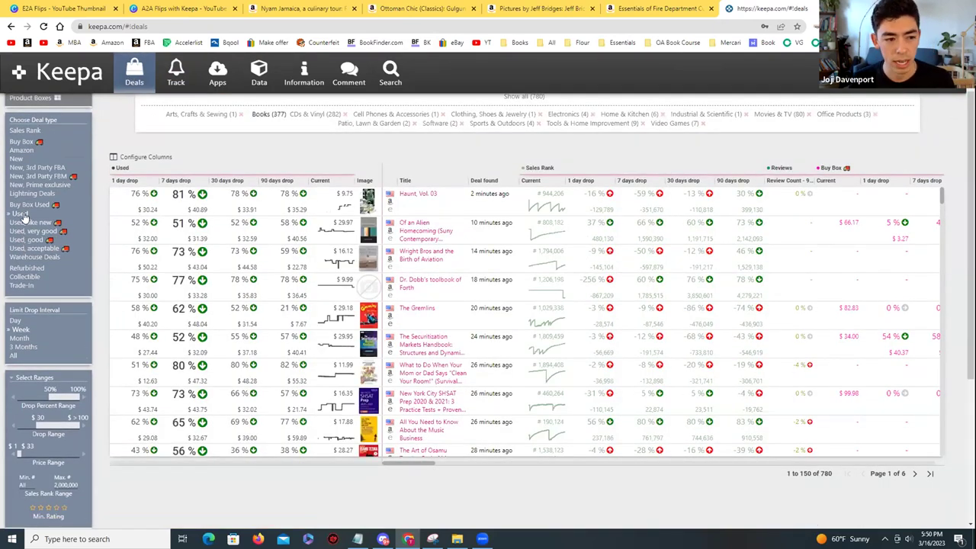
scroll(23, 218, down, 2)
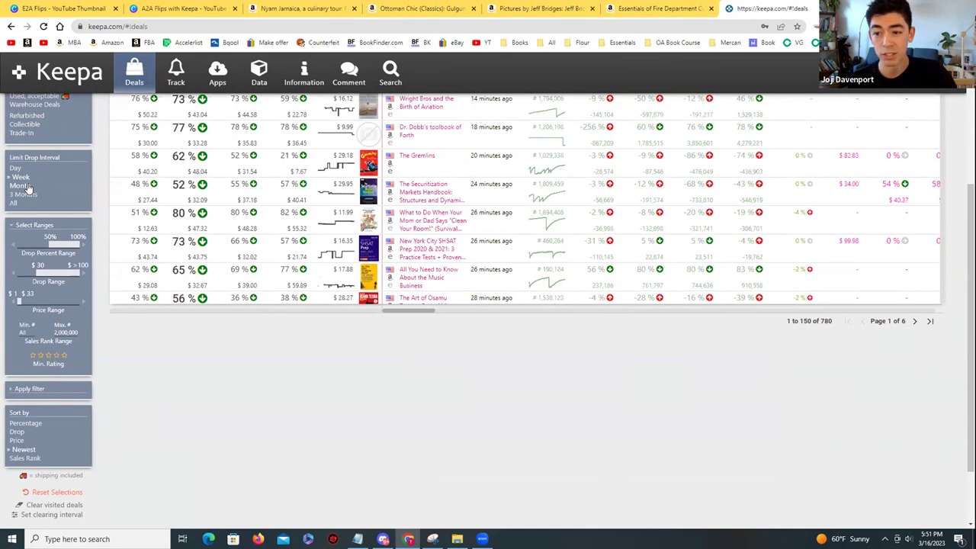
scroll(47, 212, down, 1)
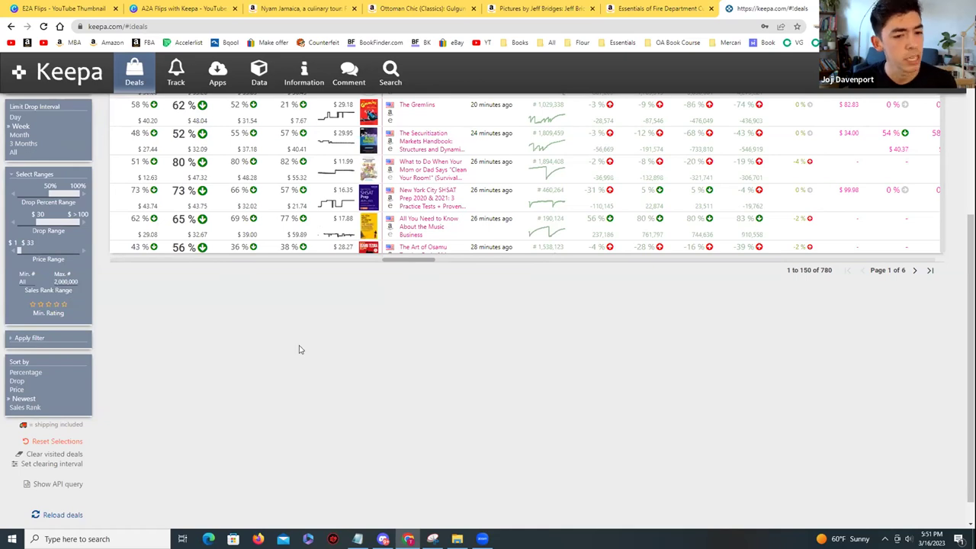
scroll(304, 347, up, 4)
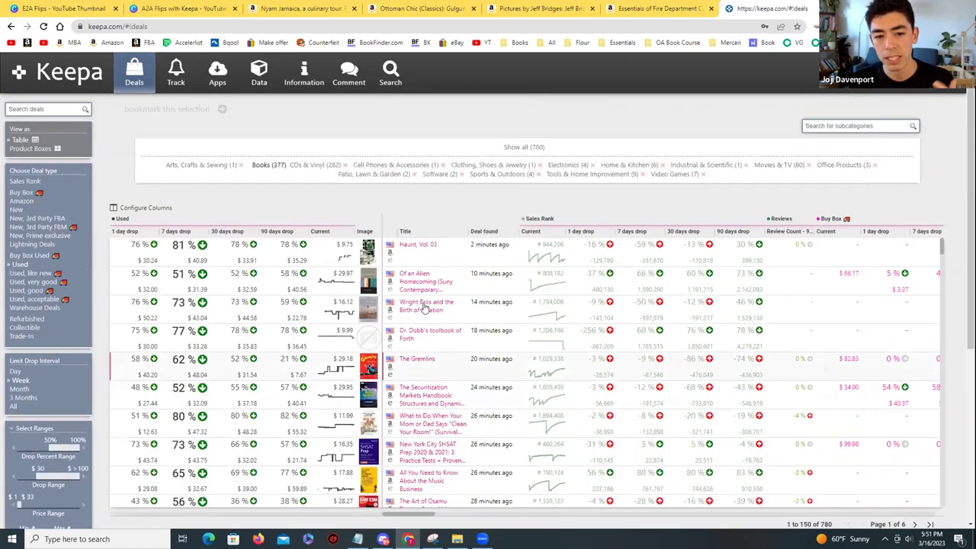
Inspect the Haunt, Vol. 03 deal's latest used price drop, restore the Year range, and open its Amazon listing in a new tab.
click(415, 246)
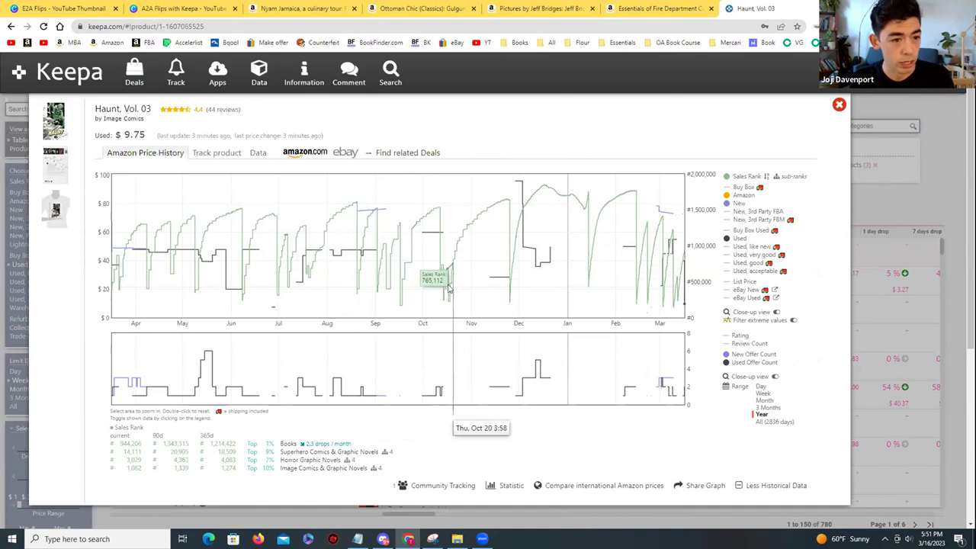
drag(683, 297, 627, 260)
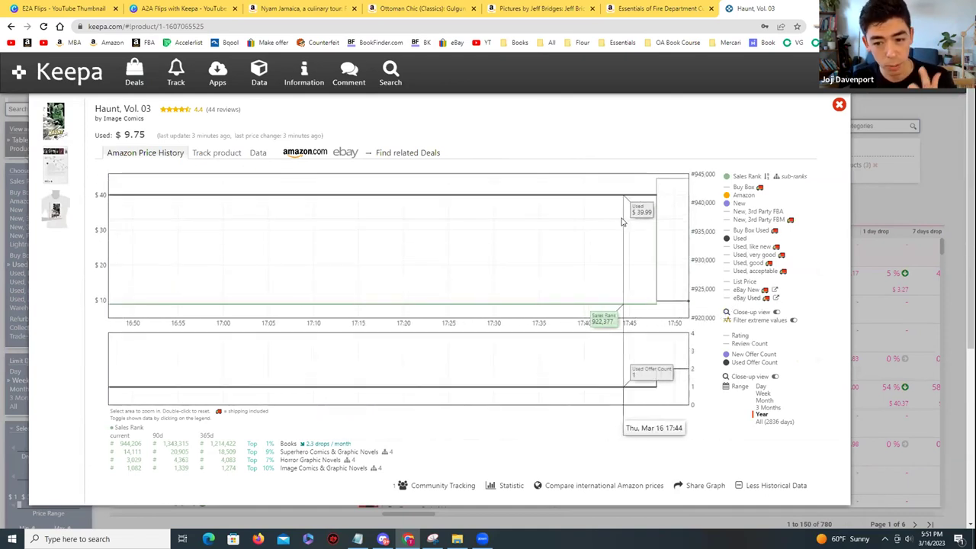
click(762, 414)
right_click(321, 152)
click(339, 158)
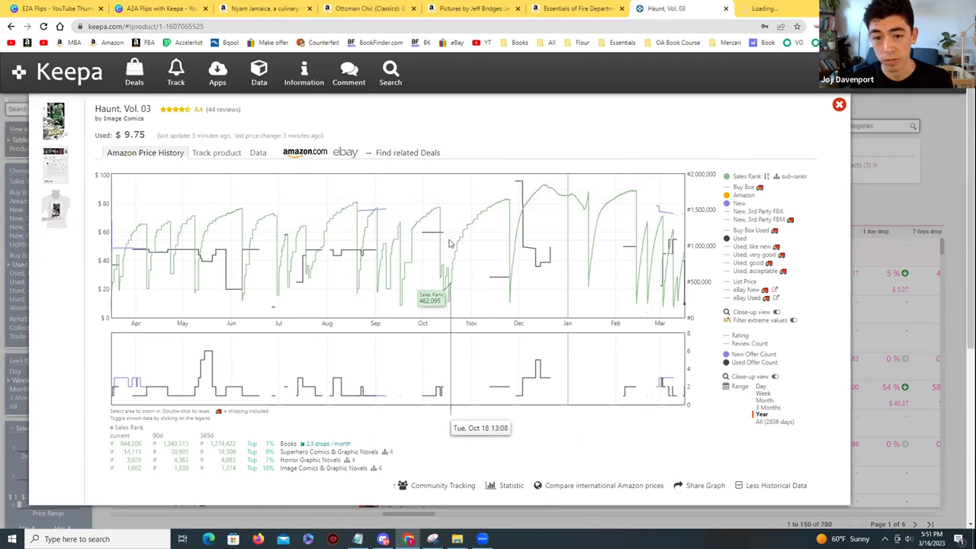
Switch to the Canva presentation and examine the Essentials of Fire Department Customer Service orders and price history on pages 11 and 12.
click(163, 9)
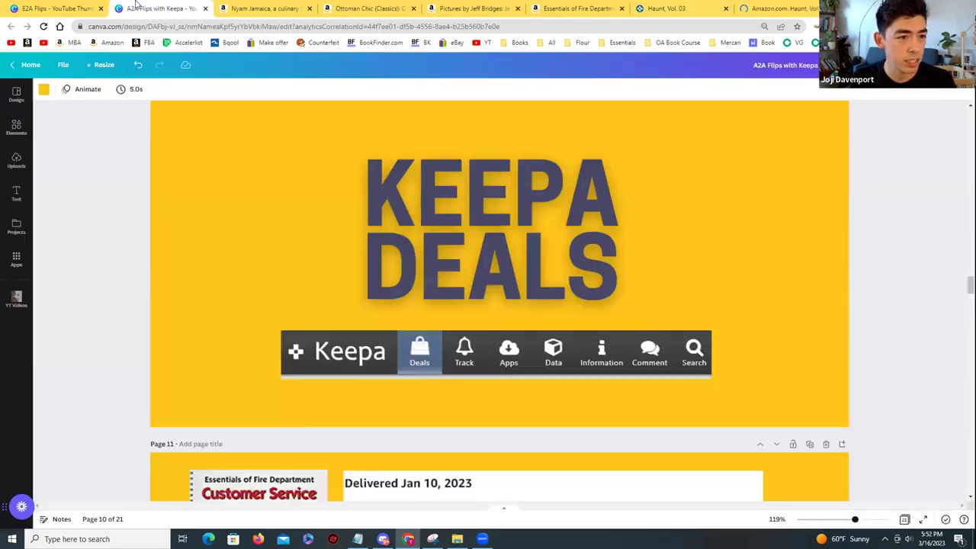
scroll(465, 236, down, 5)
scroll(474, 242, down, 1)
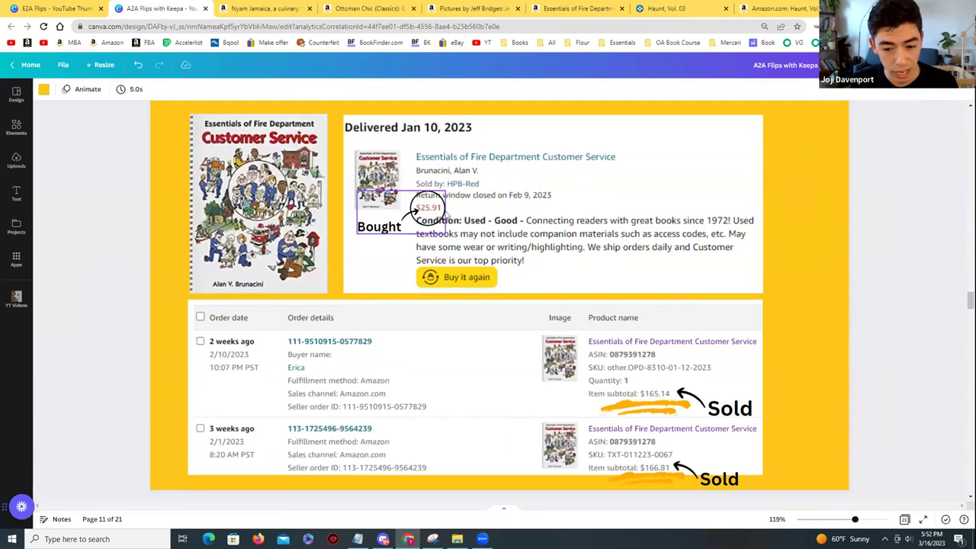
scroll(579, 297, down, 1)
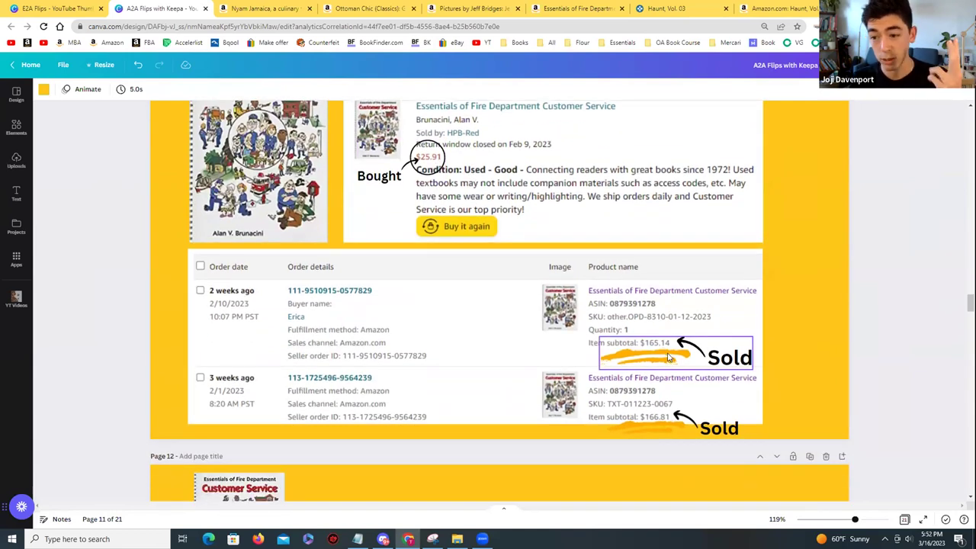
scroll(669, 357, down, 1)
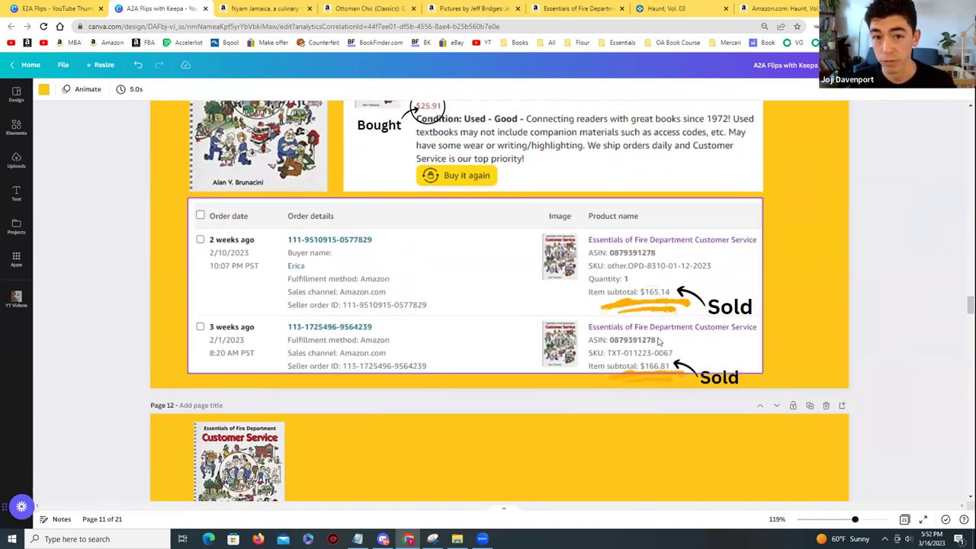
scroll(658, 341, down, 10)
scroll(627, 343, up, 1)
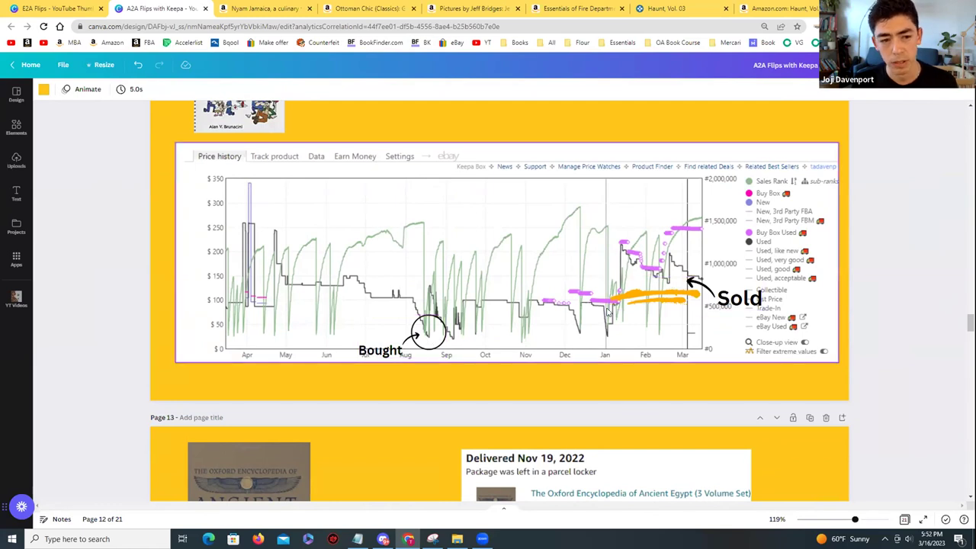
Examine the Oxford Encyclopedia of Ancient Egypt purchase, sales and Keepa price history on pages 13 and 14.
scroll(663, 314, down, 5)
scroll(606, 316, up, 1)
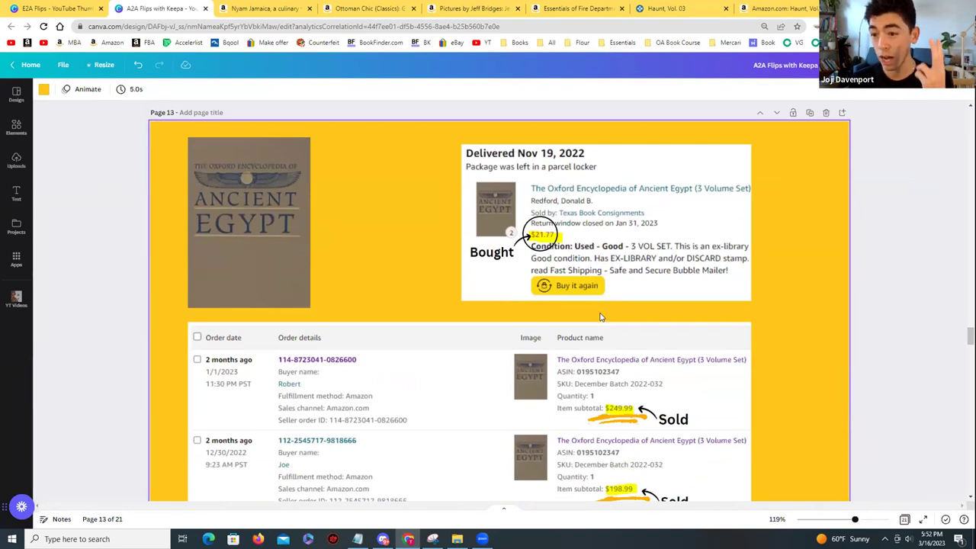
scroll(600, 315, down, 5)
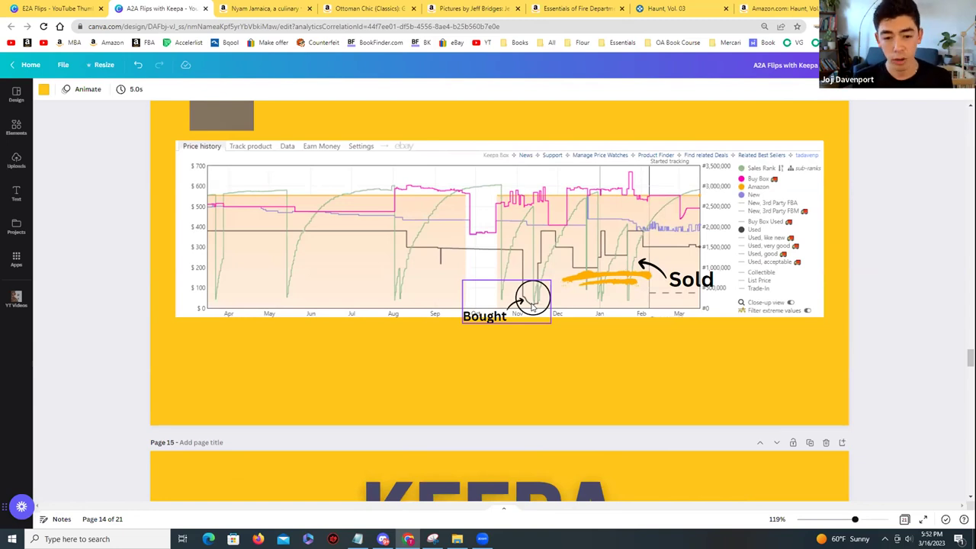
scroll(382, 275, up, 1)
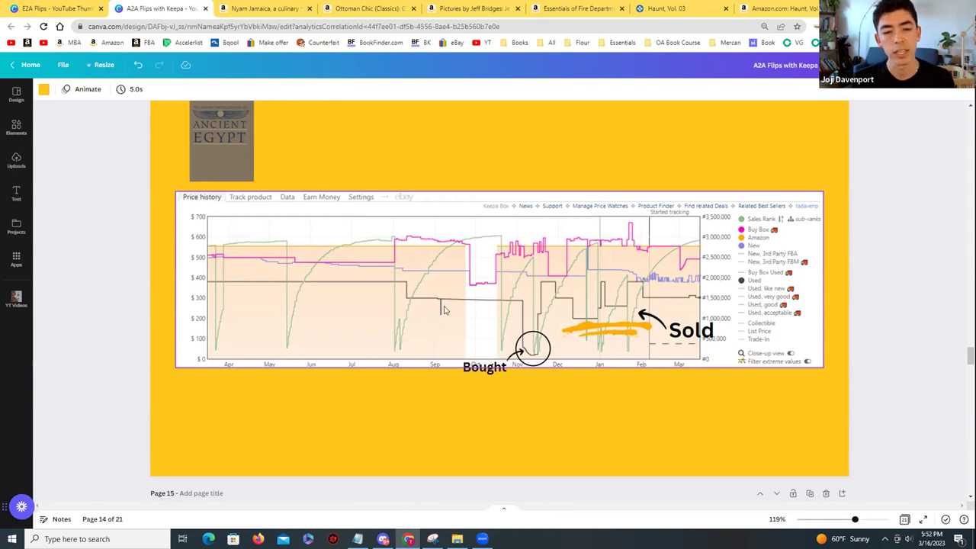
Review the Oxford Encyclopedia of Ancient Egypt orders and price history on pages 13 and 14, and continue to the Keepa Product Finder slide.
scroll(446, 309, up, 10)
scroll(589, 293, up, 3)
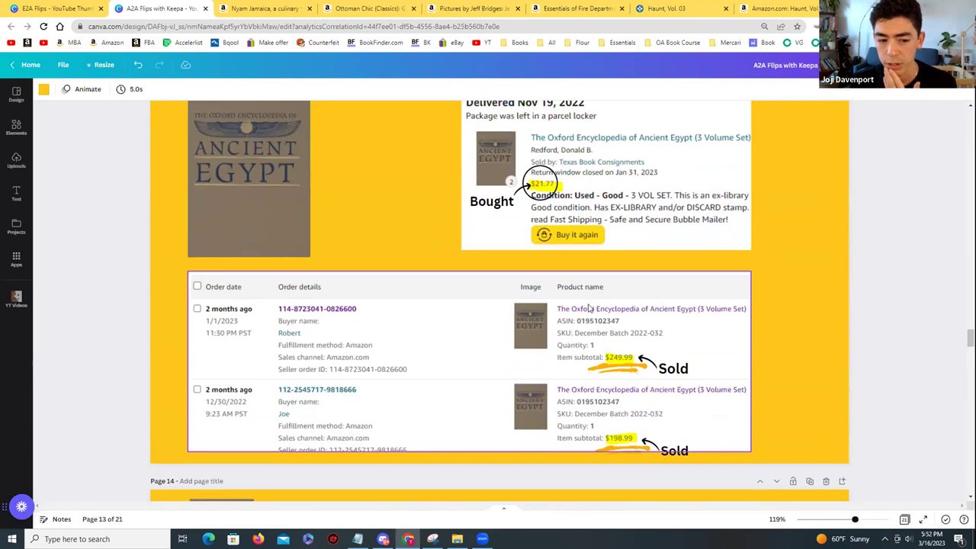
scroll(590, 312, down, 2)
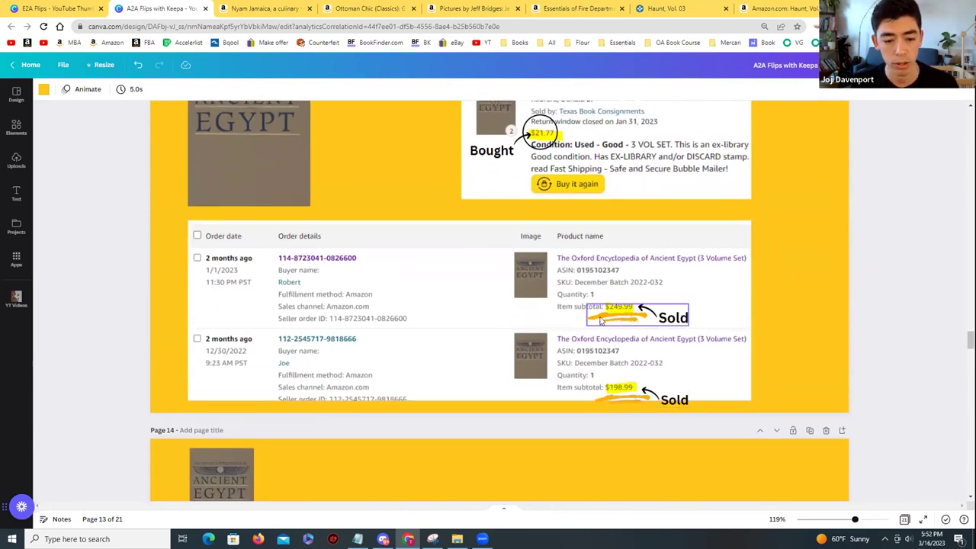
scroll(602, 324, down, 6)
scroll(598, 323, up, 4)
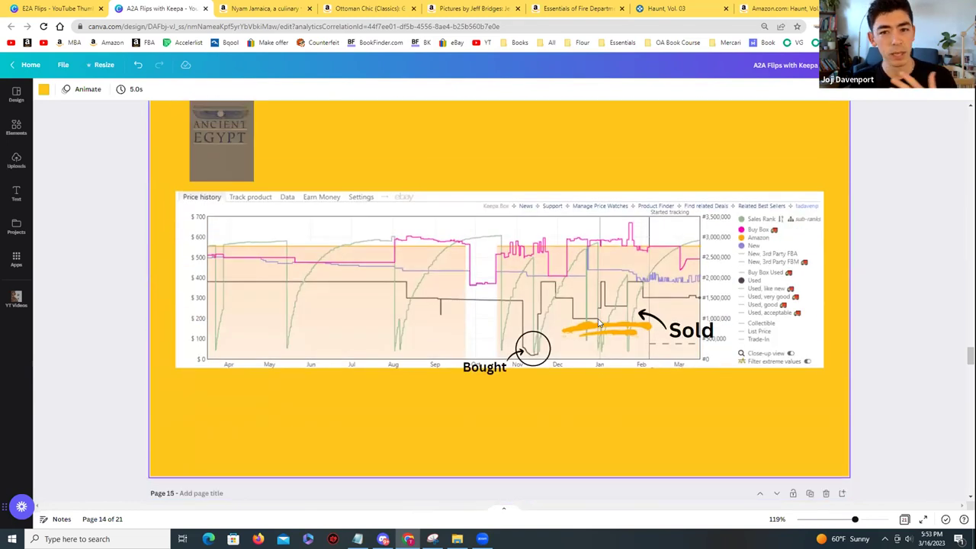
scroll(598, 324, down, 5)
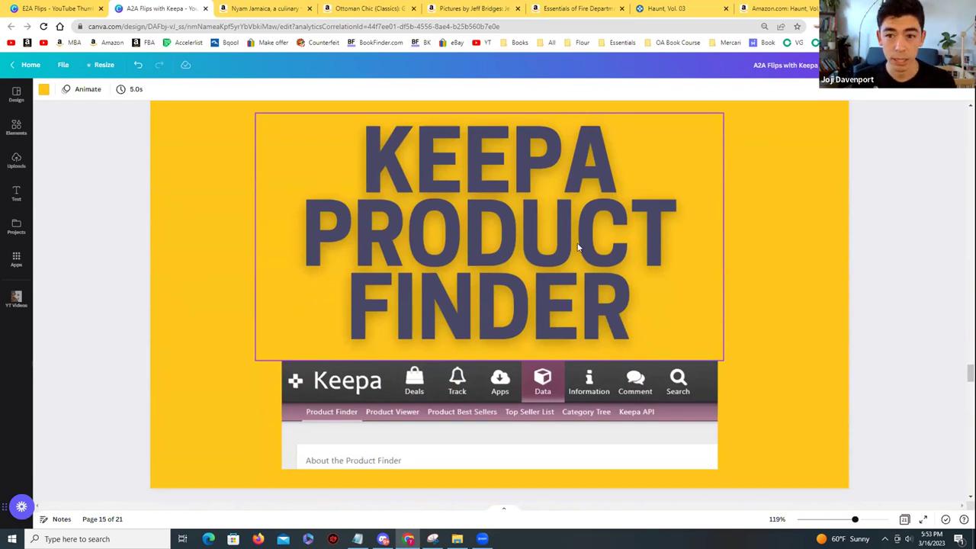
Switch to the Keepa site, close the Haunt, Vol. 03 product details, and open the Product Finder.
click(667, 6)
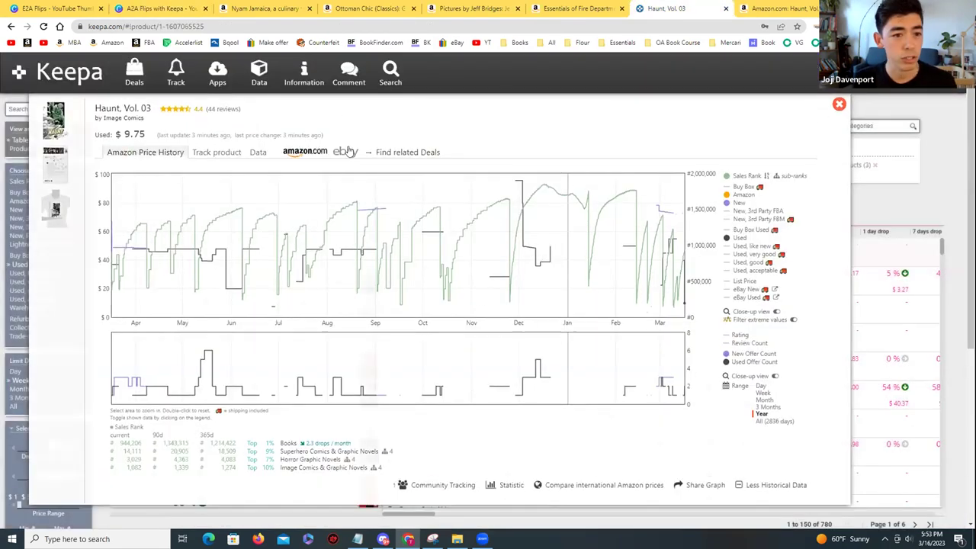
click(246, 93)
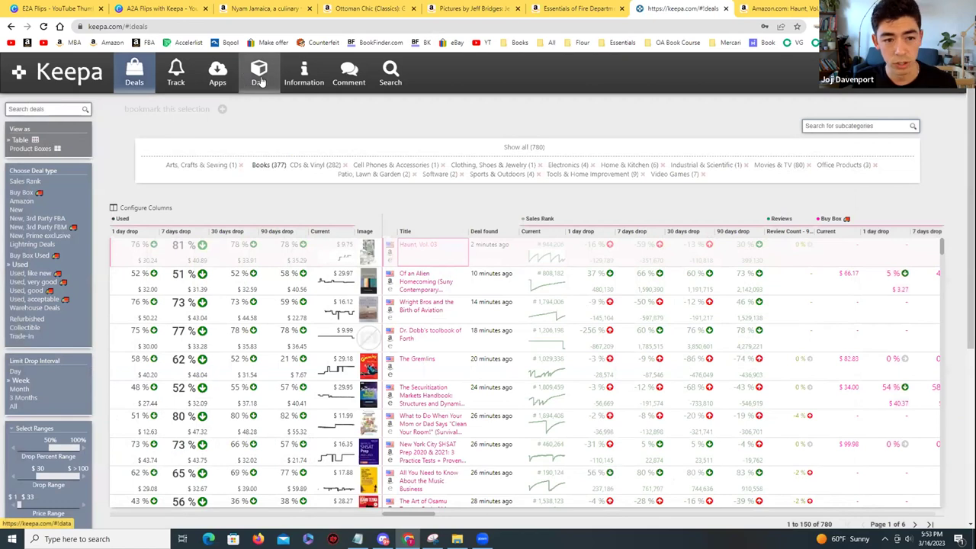
click(259, 72)
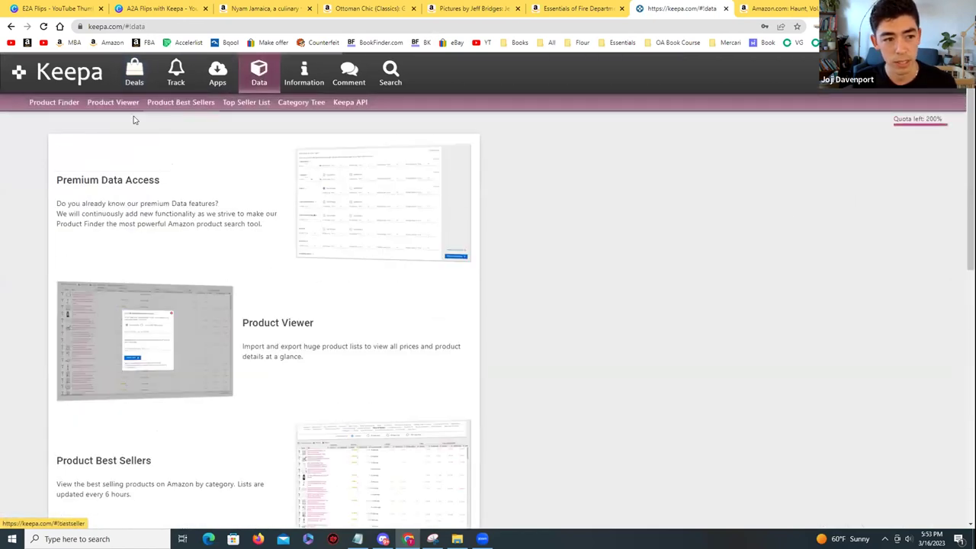
click(60, 108)
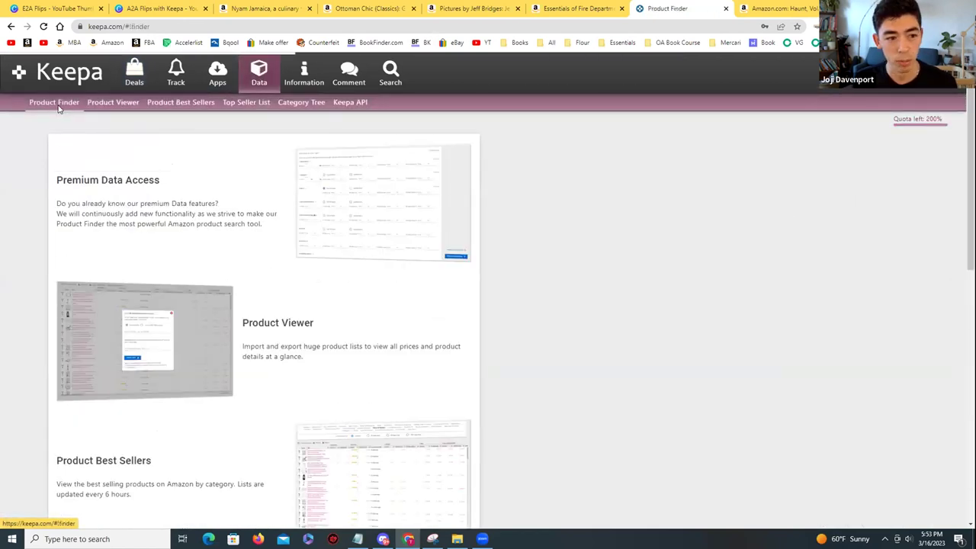
Review the Product Finder's sales rank and price type filters, and restrict the Amazon price filter to out-of-stock products.
scroll(324, 260, down, 3)
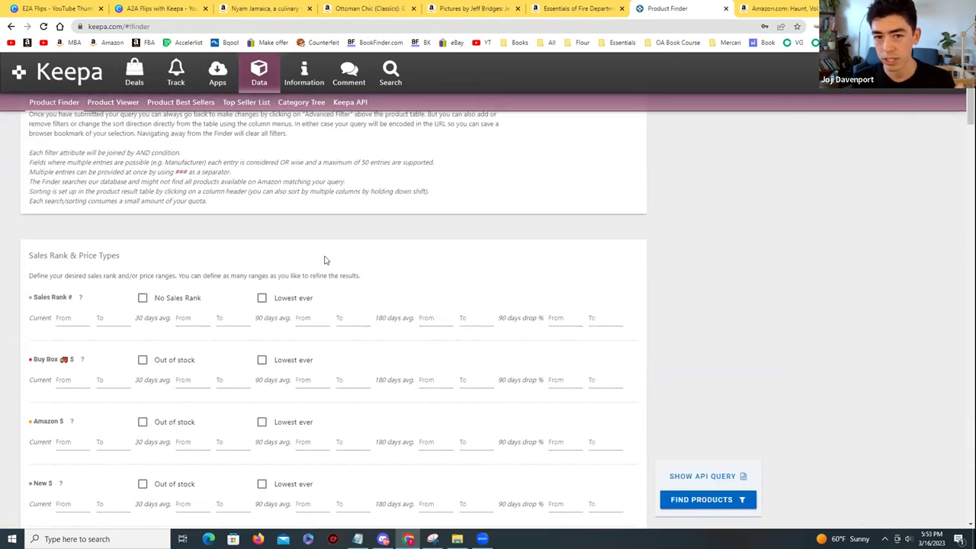
scroll(326, 264, down, 1)
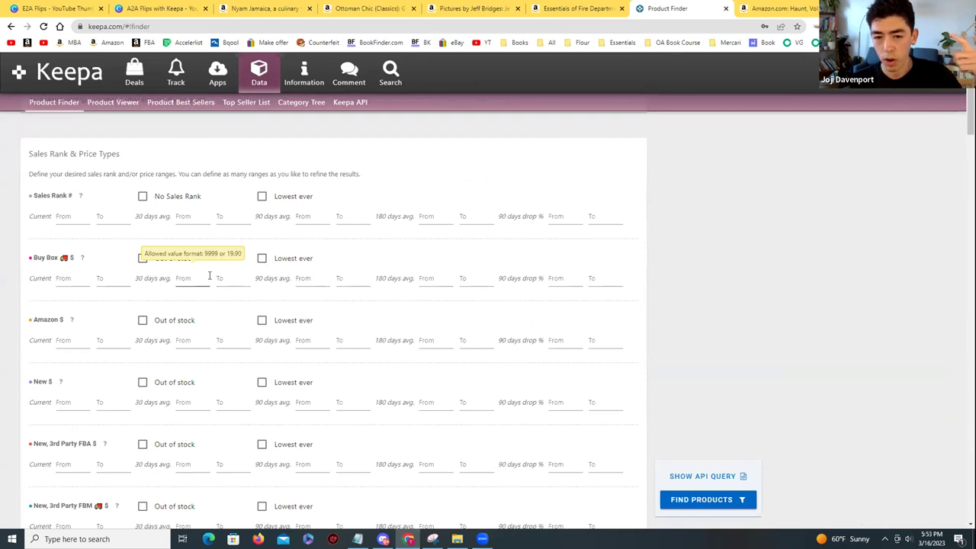
scroll(209, 276, down, 2)
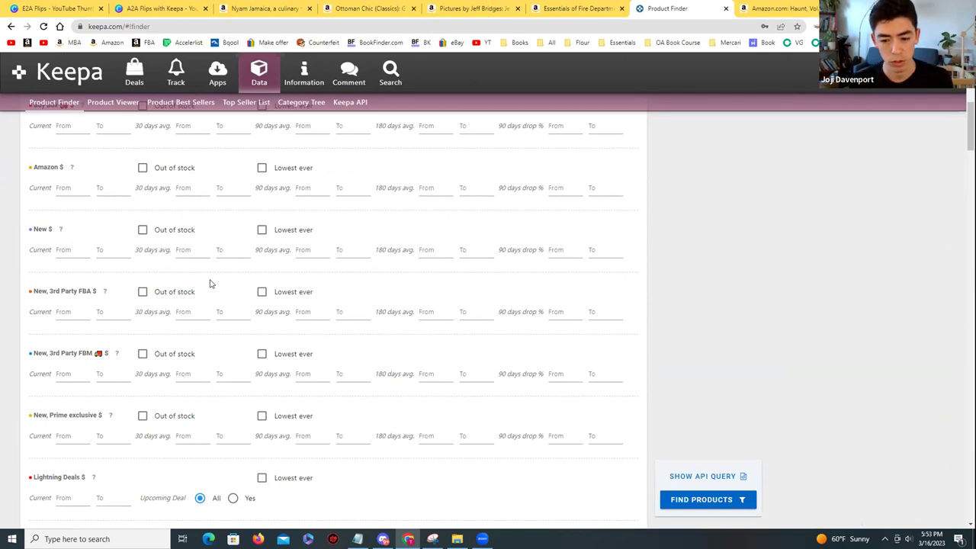
scroll(217, 274, down, 4)
scroll(311, 321, up, 3)
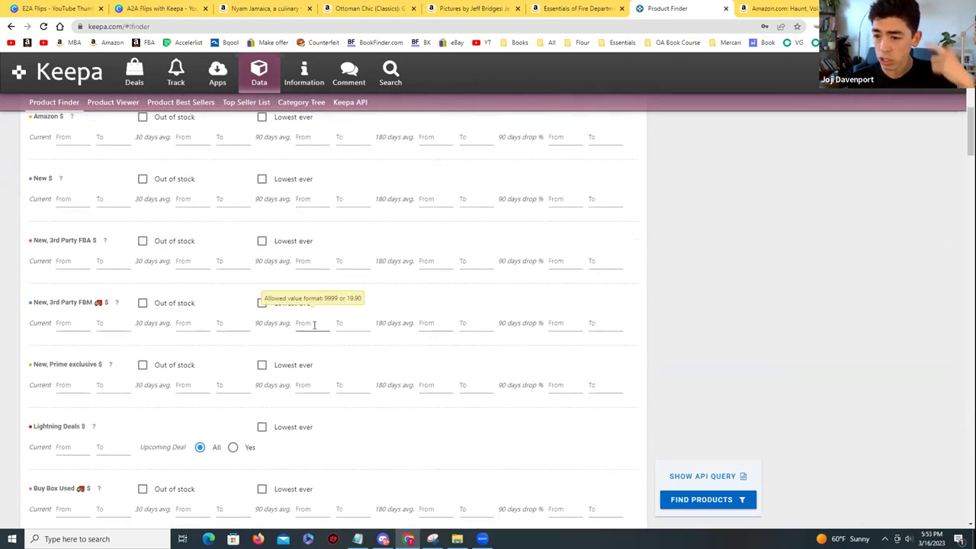
scroll(118, 320, up, 1)
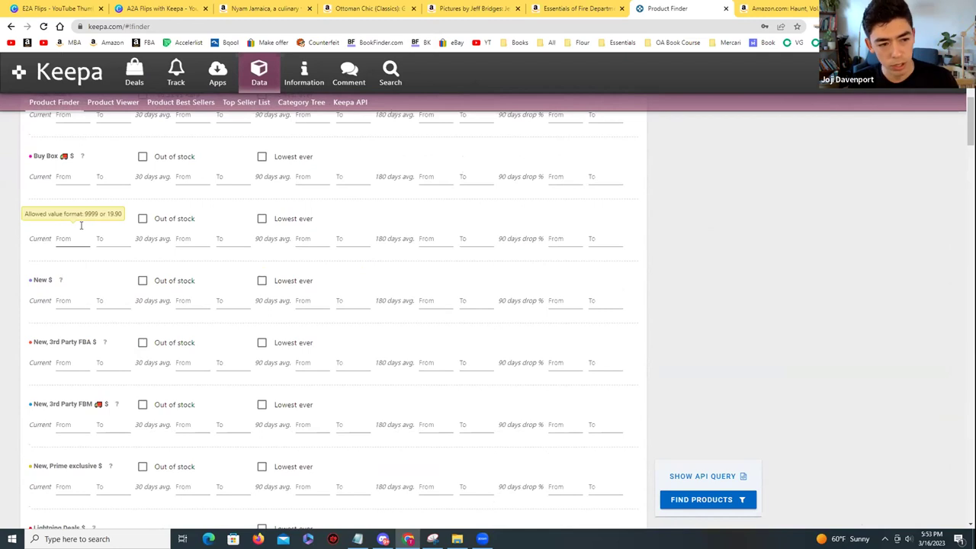
scroll(137, 279, up, 1)
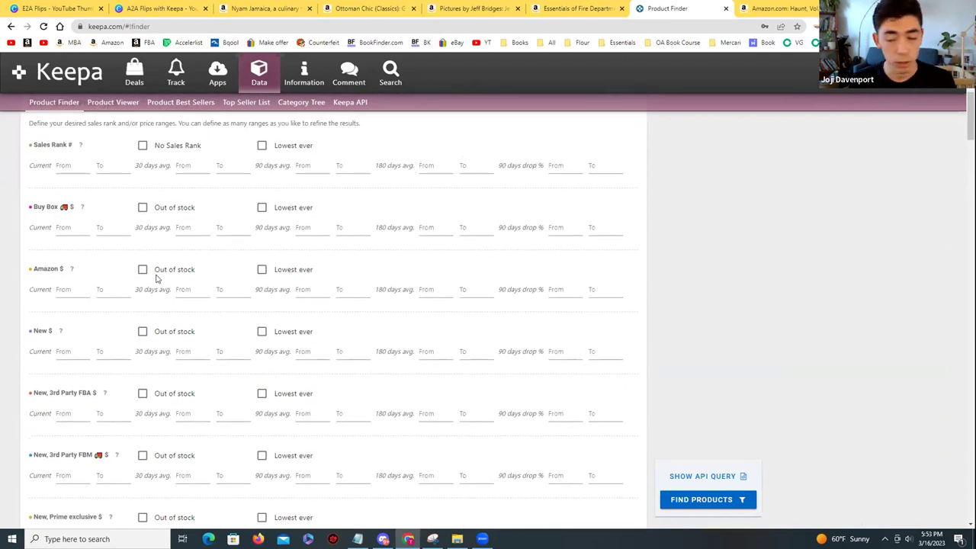
click(142, 270)
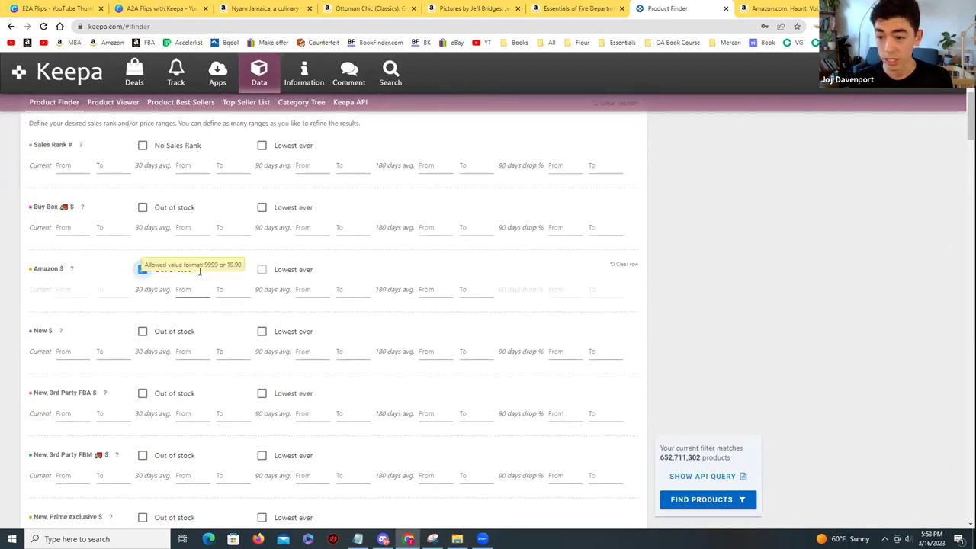
scroll(168, 286, down, 1)
scroll(126, 282, up, 1)
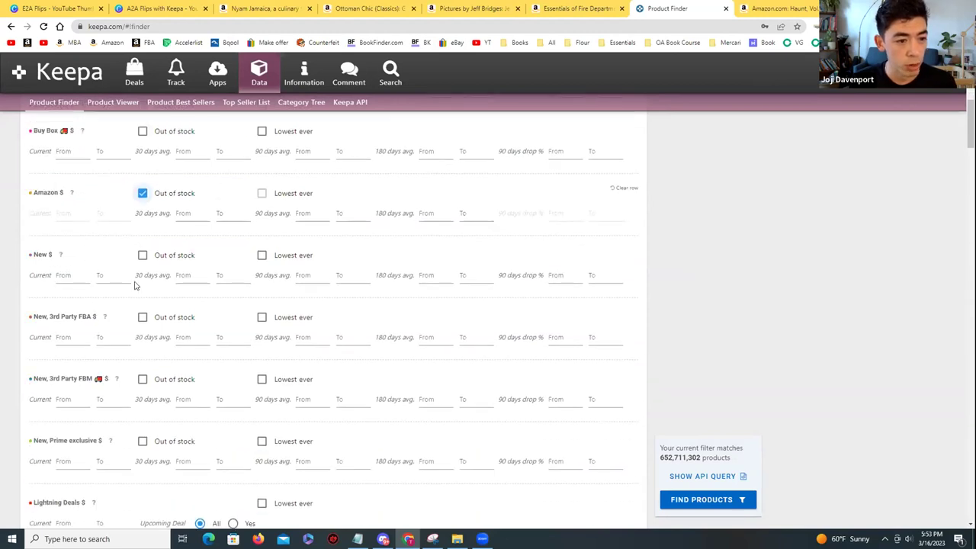
Set the Used price filter to a current price from $50 and a 90 days drop from 15%.
scroll(116, 286, down, 5)
click(77, 316)
text(50)
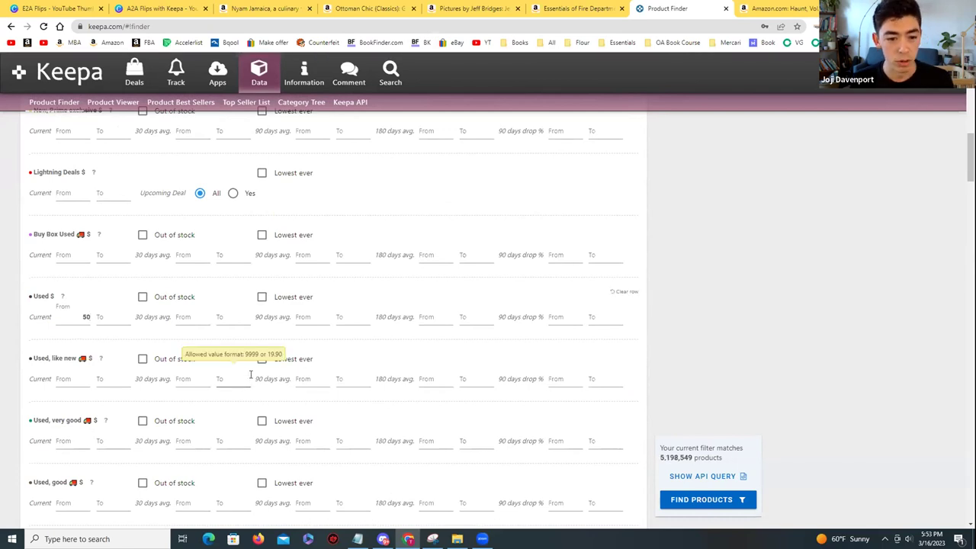
click(567, 316)
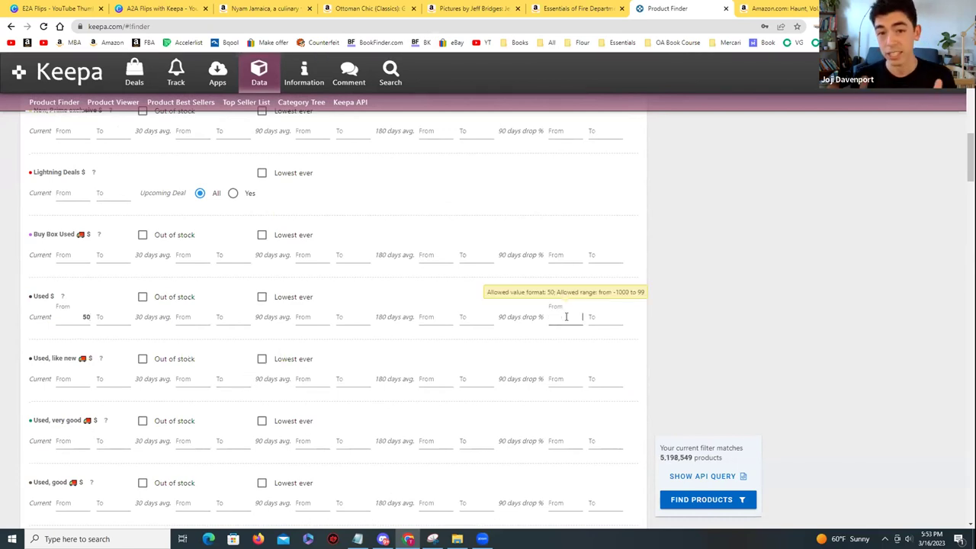
text(15)
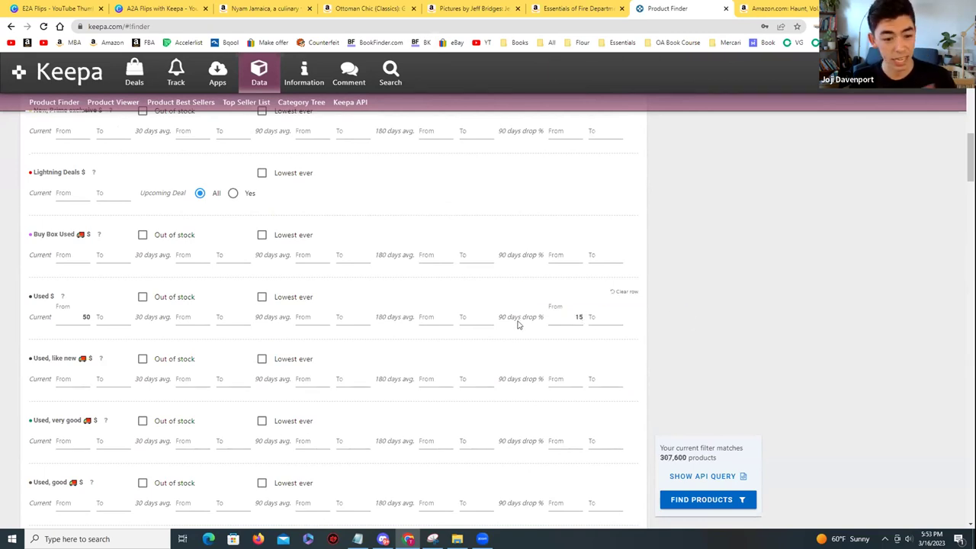
Limit the root category to Books and find the products matching the current filter.
scroll(516, 324, down, 10)
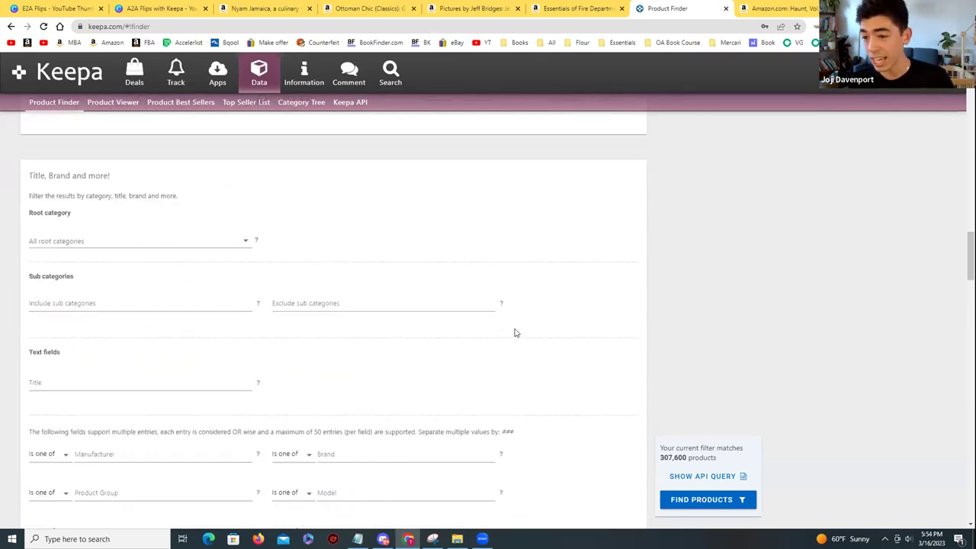
click(187, 243)
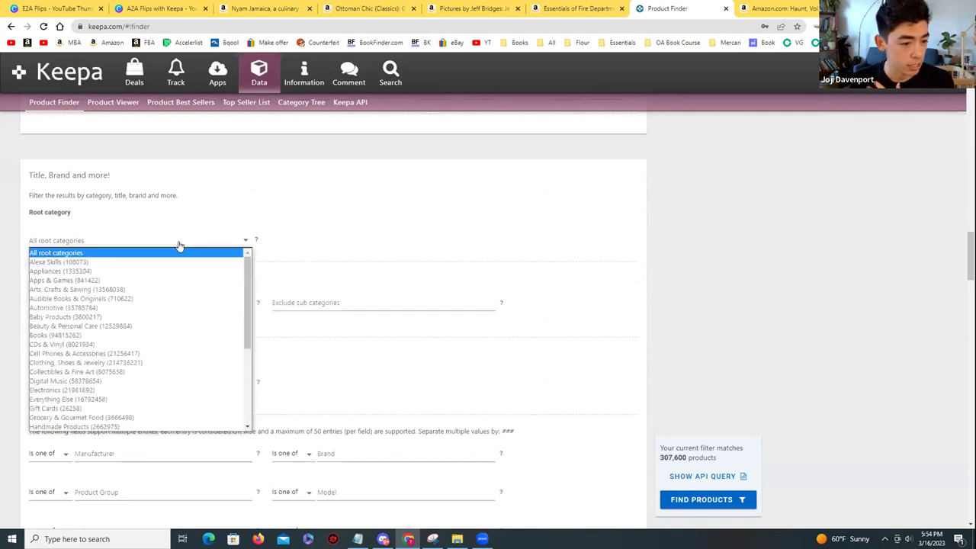
click(137, 335)
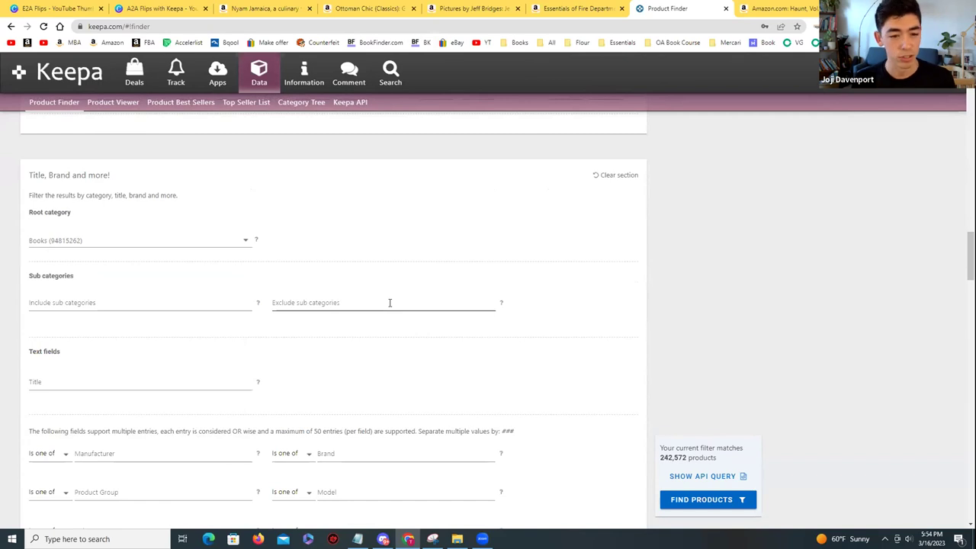
scroll(651, 301, down, 1)
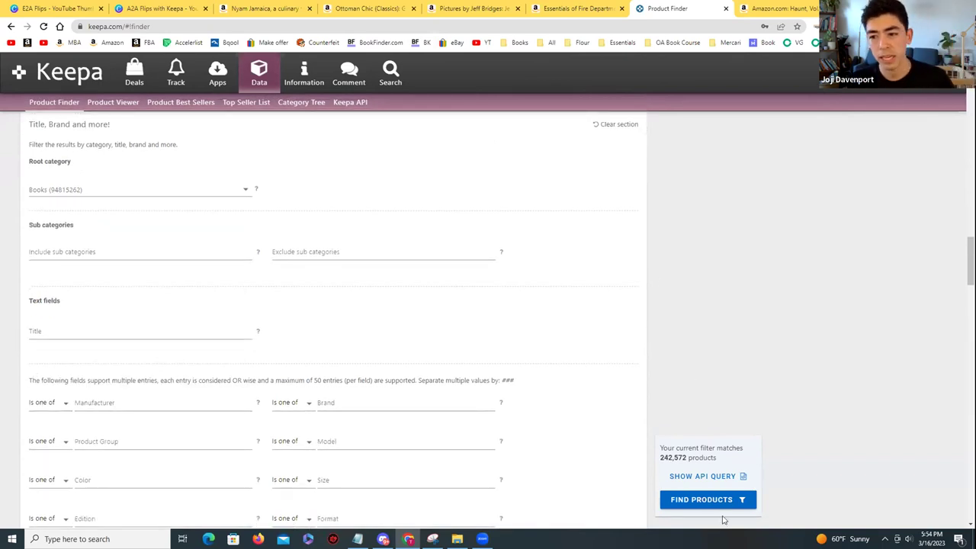
double_click(686, 457)
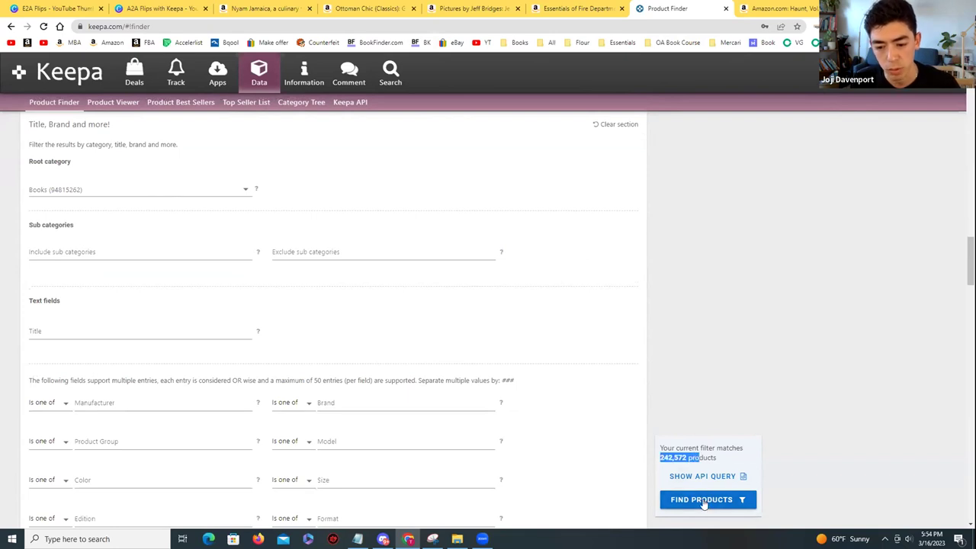
click(699, 499)
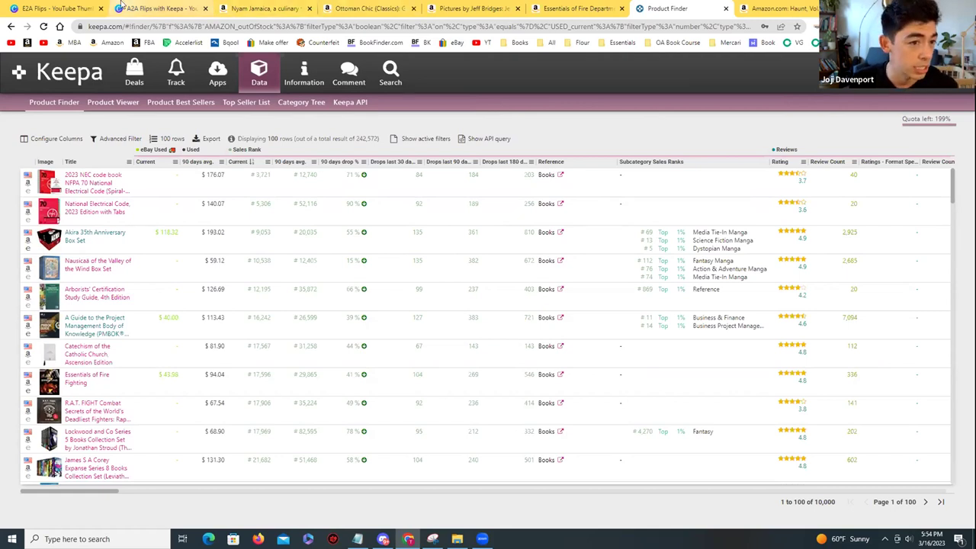
Switch to the Canva presentation and examine the Race Relations in America purchase, sales and price history on pages 16 and 17.
click(160, 8)
scroll(450, 230, down, 5)
scroll(533, 259, down, 1)
scroll(594, 278, up, 1)
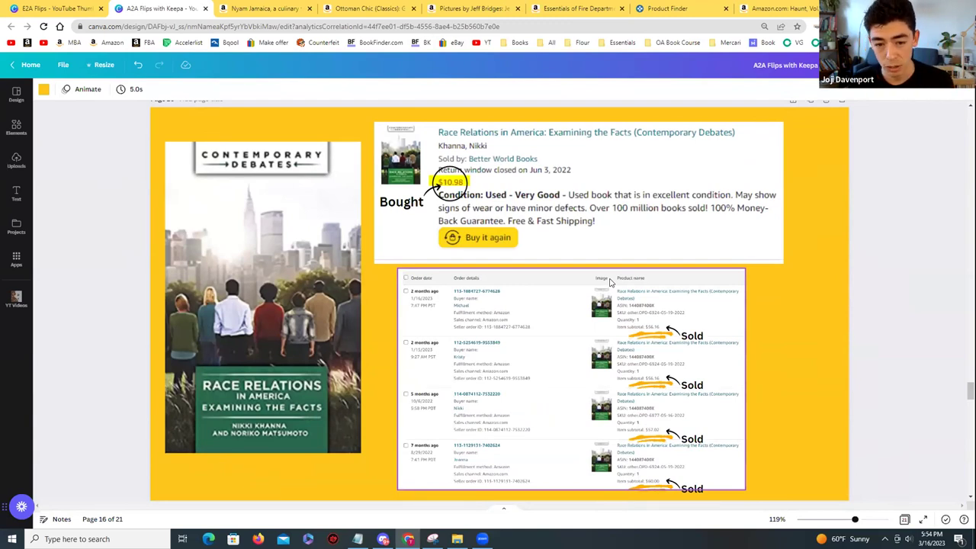
scroll(732, 320, down, 1)
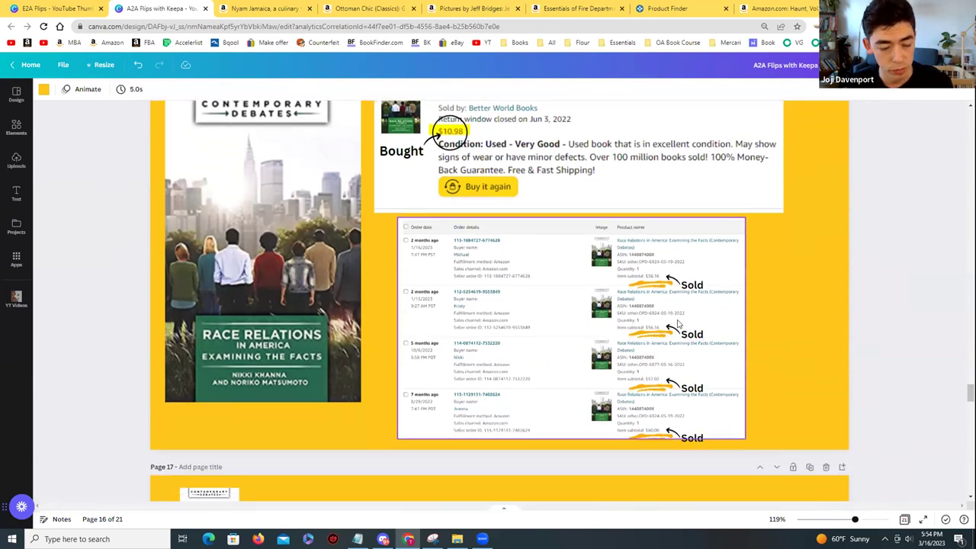
scroll(678, 327, down, 6)
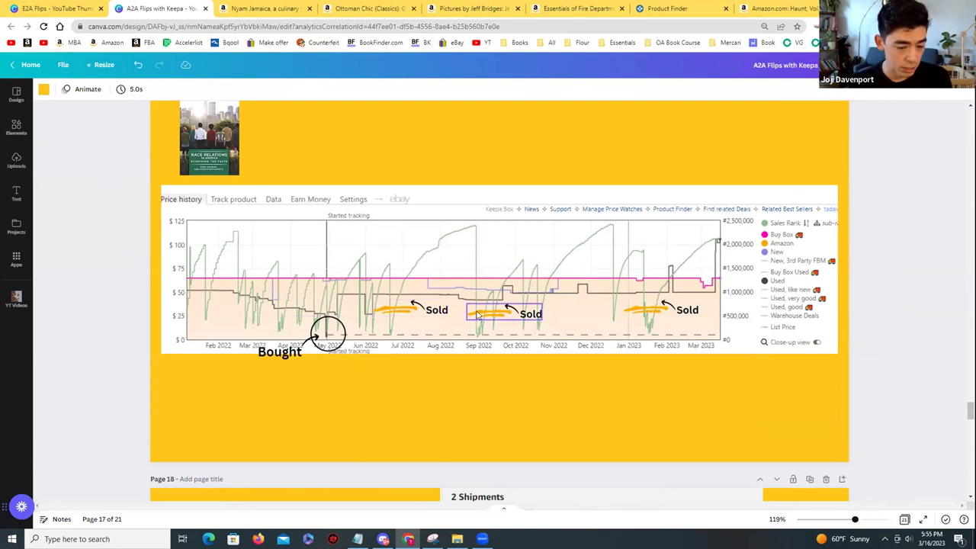
Examine the Tennessee State of the Nation purchase, sales and Keepa price history on pages 18 and 19.
scroll(477, 314, down, 5)
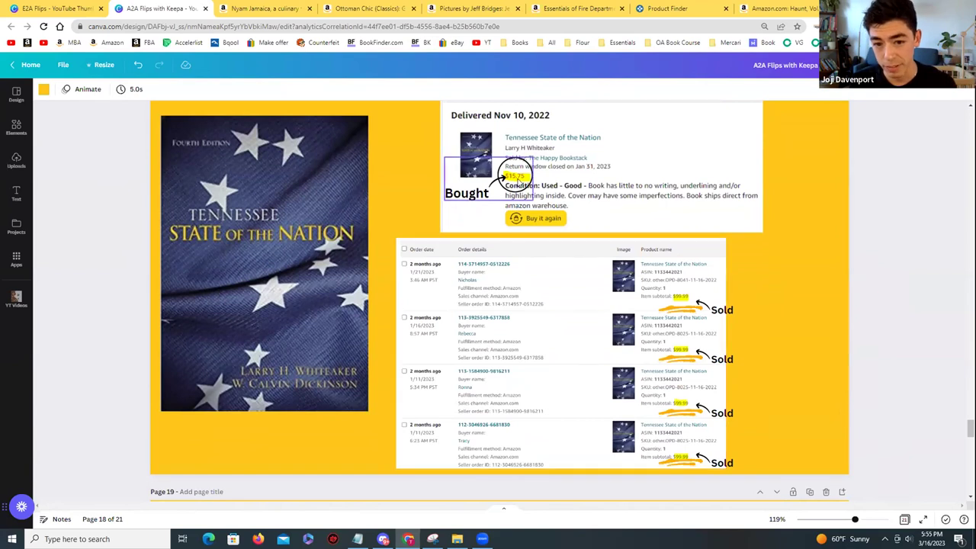
scroll(515, 175, down, 1)
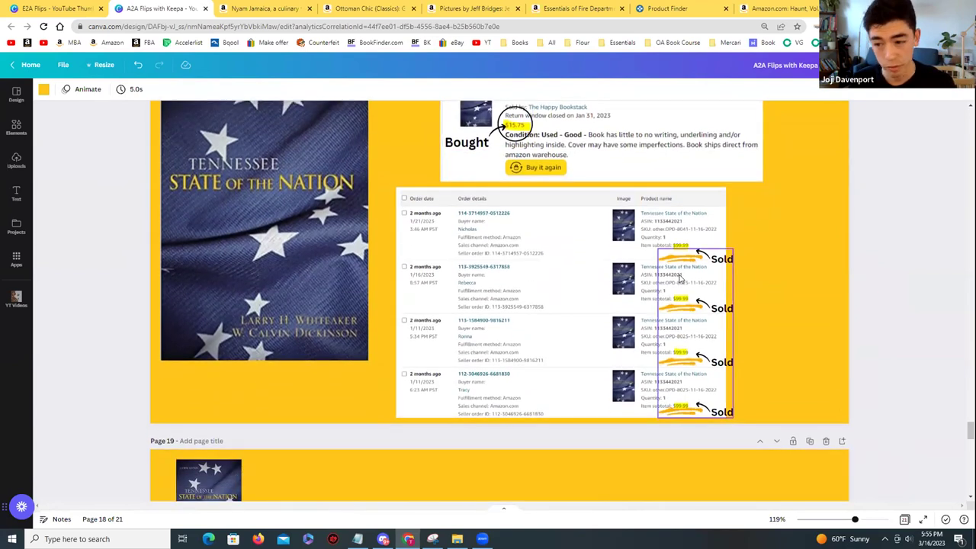
scroll(677, 300, down, 5)
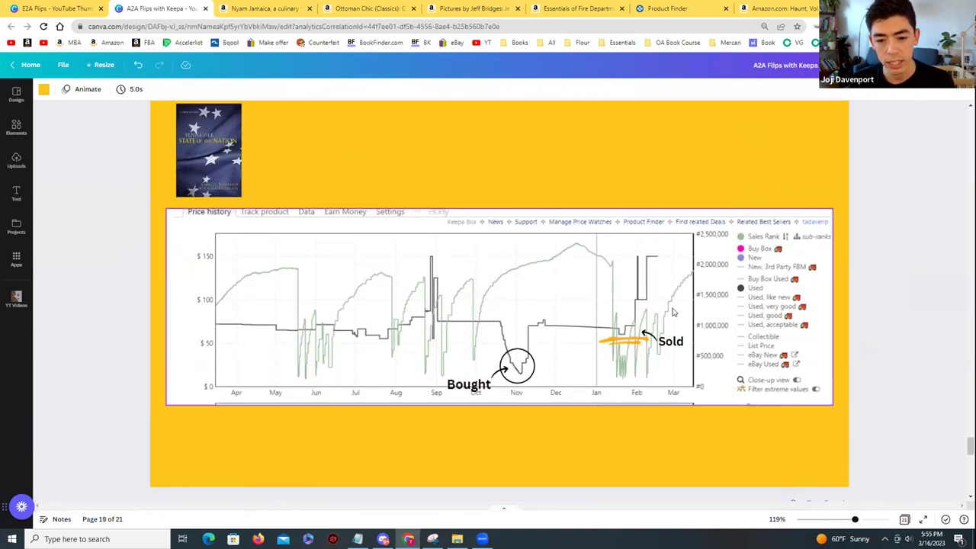
scroll(673, 312, down, 1)
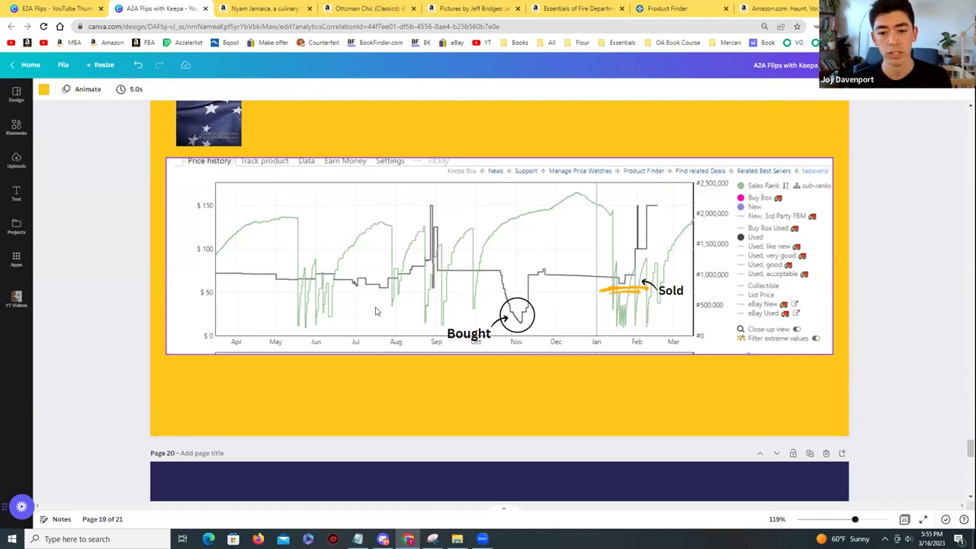
scroll(623, 298, down, 2)
scroll(622, 304, up, 2)
View the closing Discord community and YouTube channel slides on pages 20 and 21.
scroll(619, 309, down, 5)
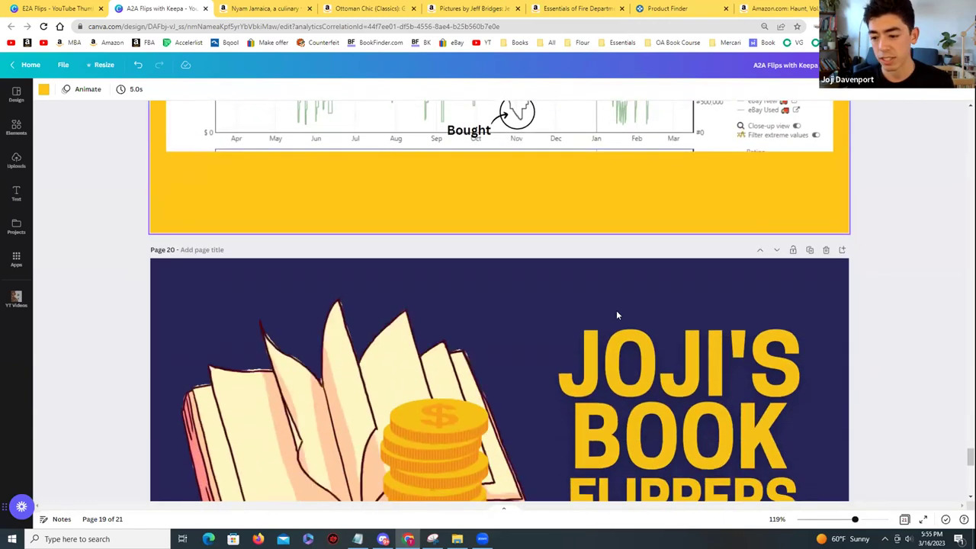
scroll(617, 322, up, 1)
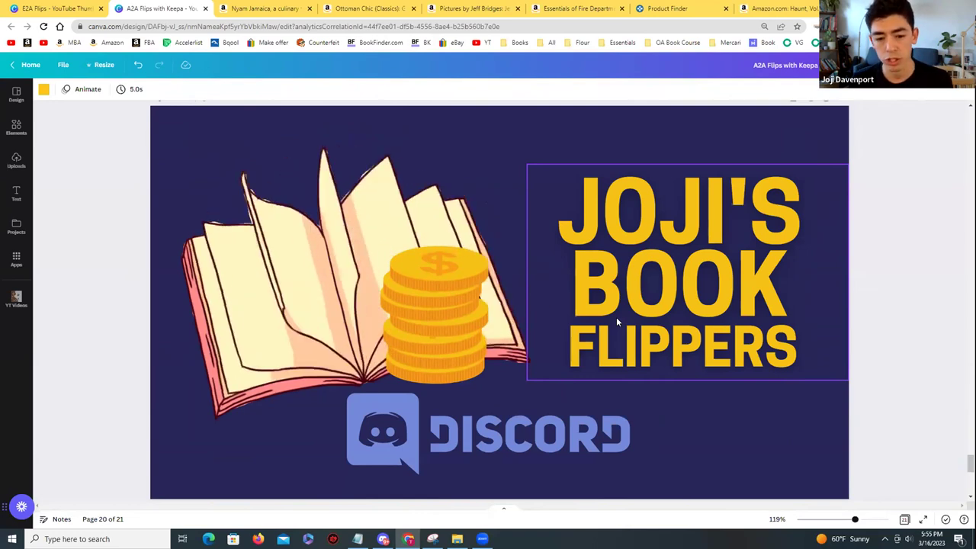
scroll(616, 316, down, 5)
scroll(554, 347, down, 2)
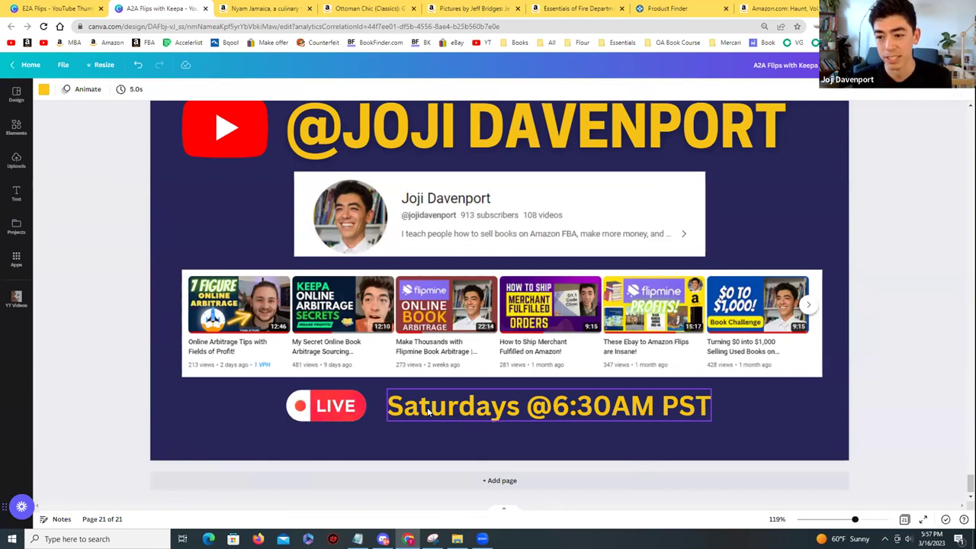
scroll(428, 412, up, 2)
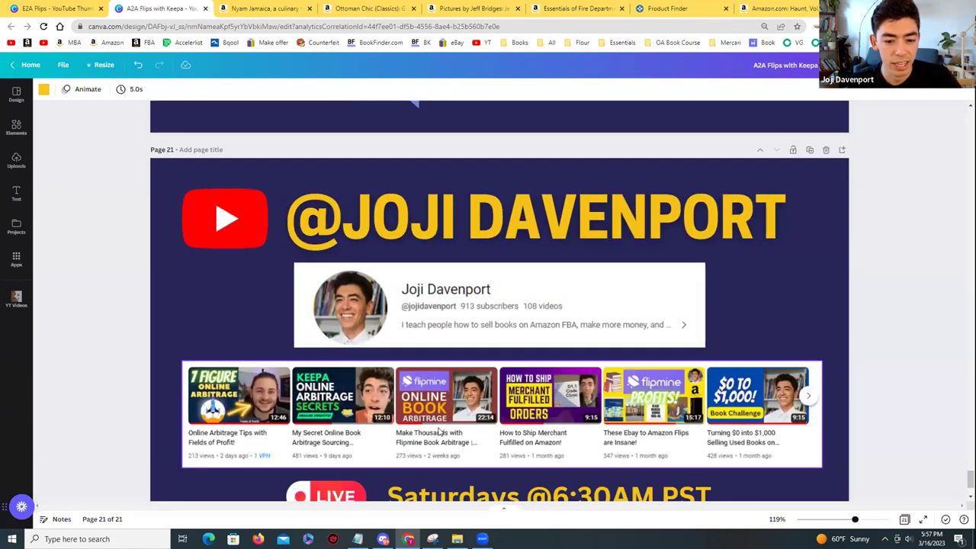